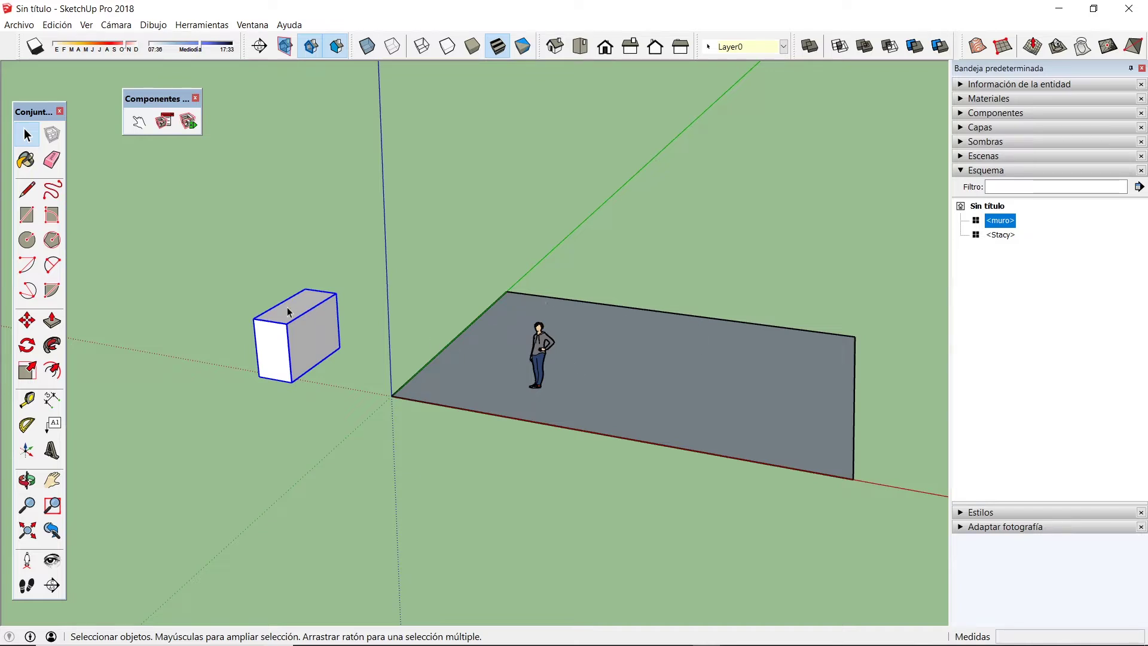
Open the component attributes of the muro block and check its component options.
{"action": "scroll", "coordinate": [286, 340], "scroll_direction": "up", "scroll_amount": 2}
{"action": "mouse_move", "coordinate": [290, 328]}
{"action": "middle_mouse_down"}
{"action": "mouse_move", "coordinate": [443, 327]}
{"action": "mouse_move", "coordinate": [279, 345]}
{"action": "middle_mouse_up"}
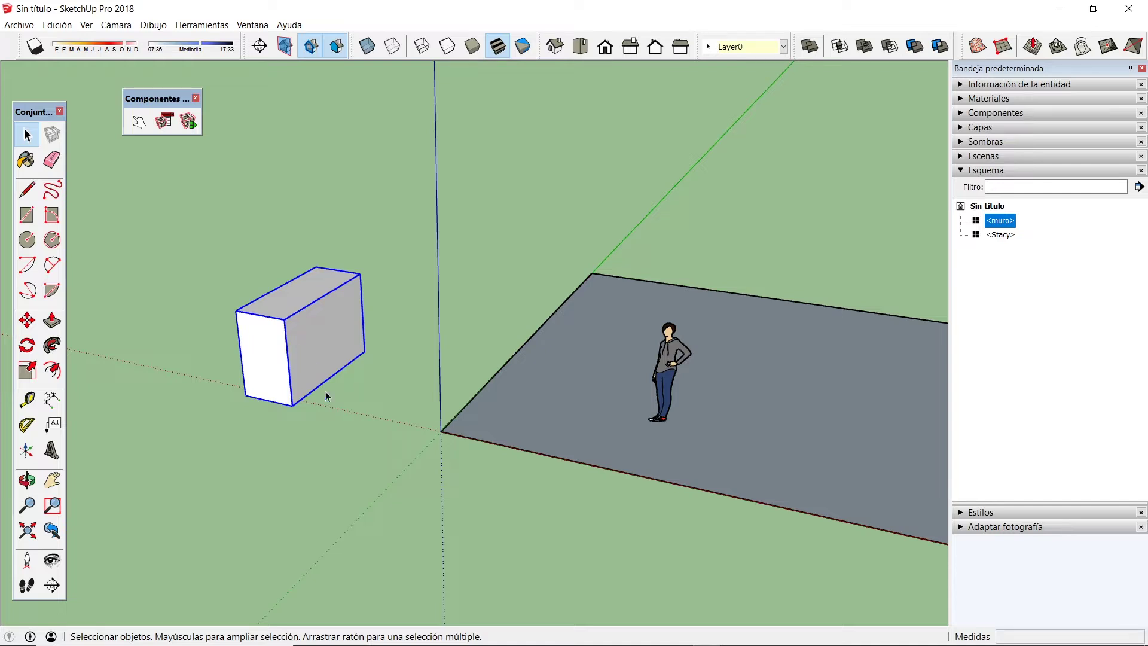
{"action": "left_click", "coordinate": [189, 123]}
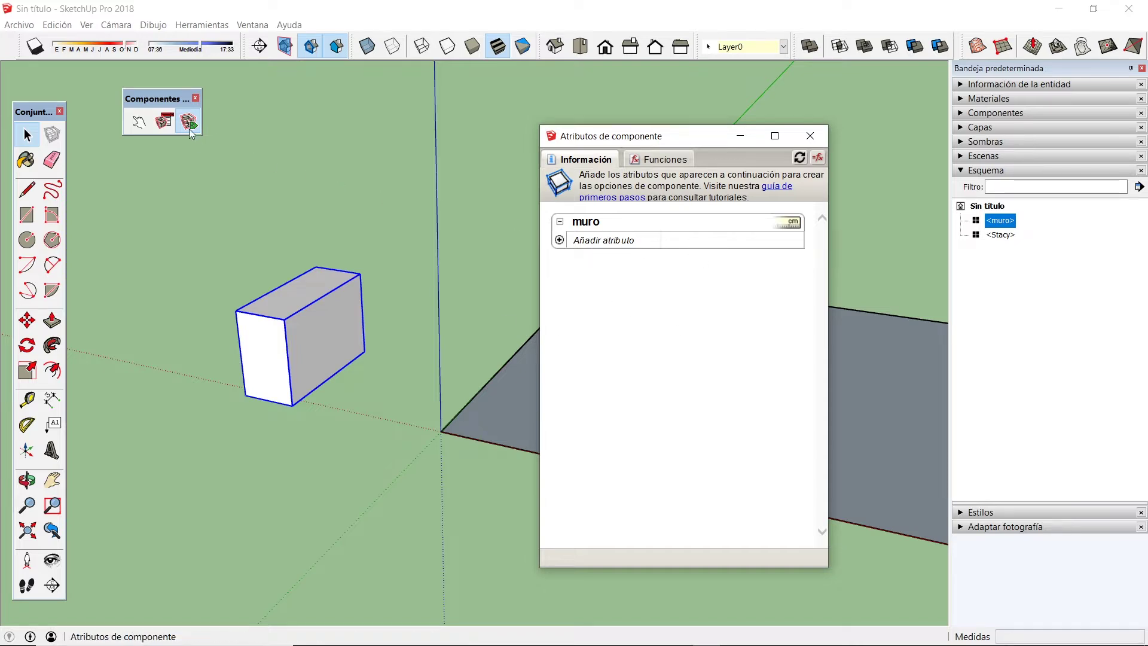
{"action": "left_click", "coordinate": [164, 123]}
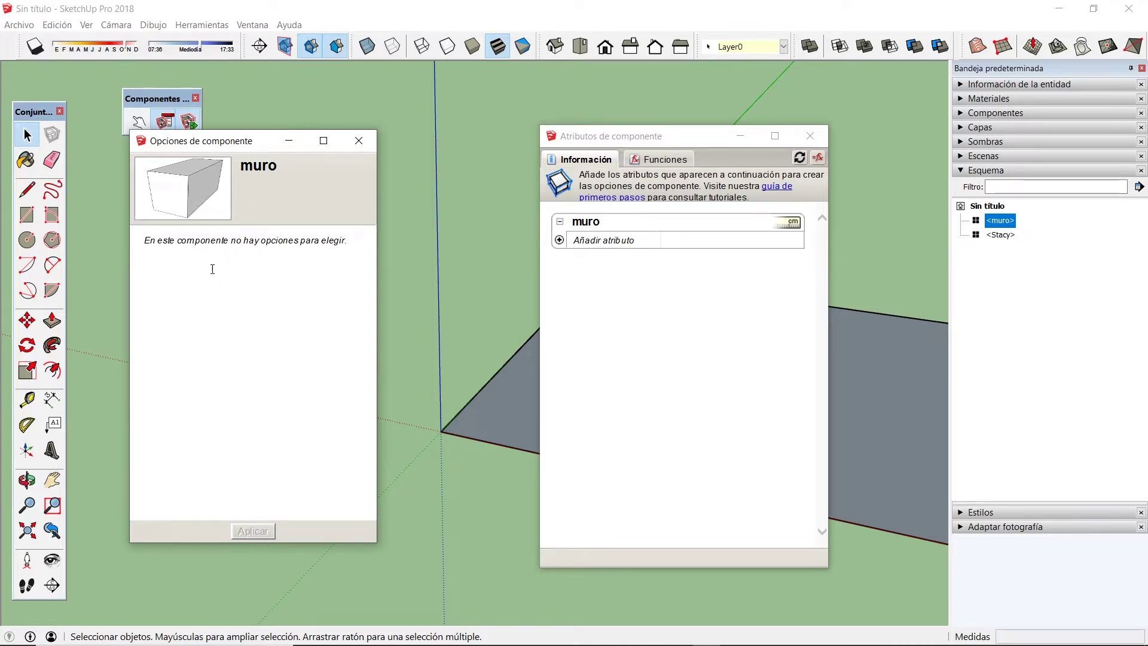
{"action": "left_click", "coordinate": [360, 142]}
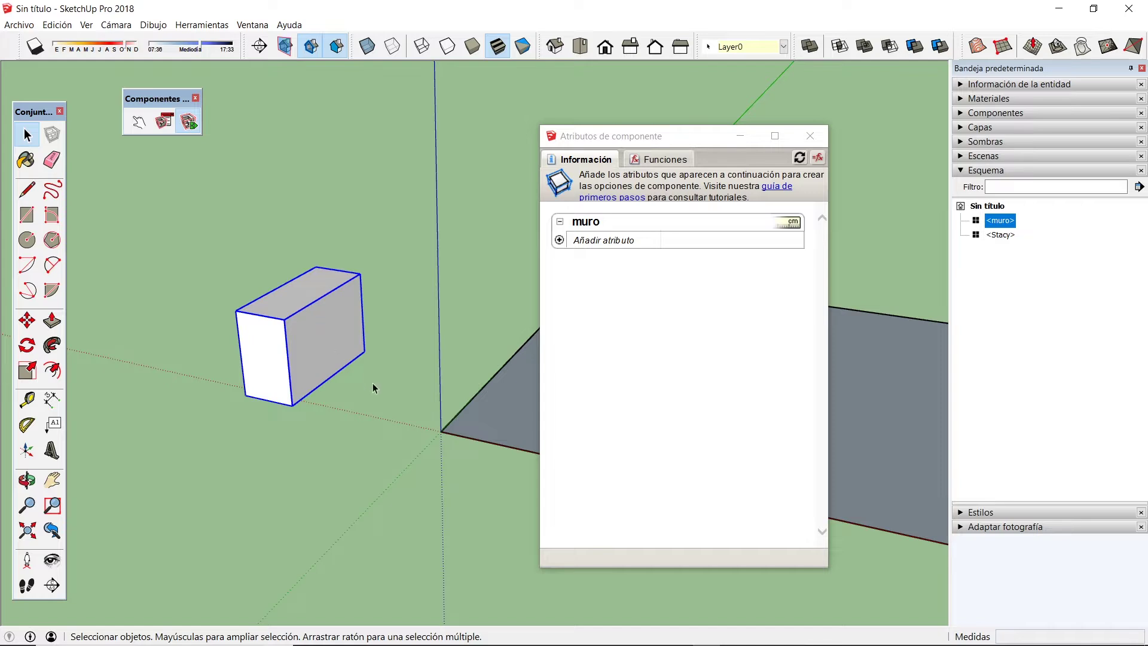
Add the LenX size attribute to the muro component.
{"action": "left_click", "coordinate": [365, 402]}
{"action": "left_click", "coordinate": [323, 330]}
{"action": "left_click", "coordinate": [560, 240]}
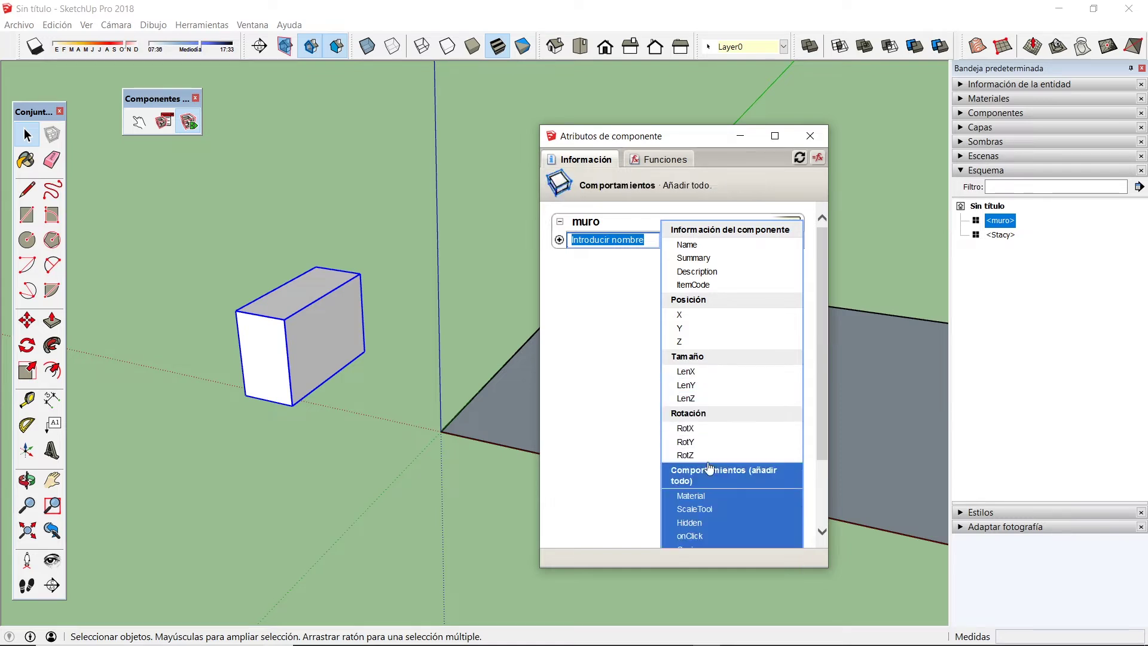
{"action": "scroll", "coordinate": [715, 466], "scroll_direction": "down", "scroll_amount": 3}
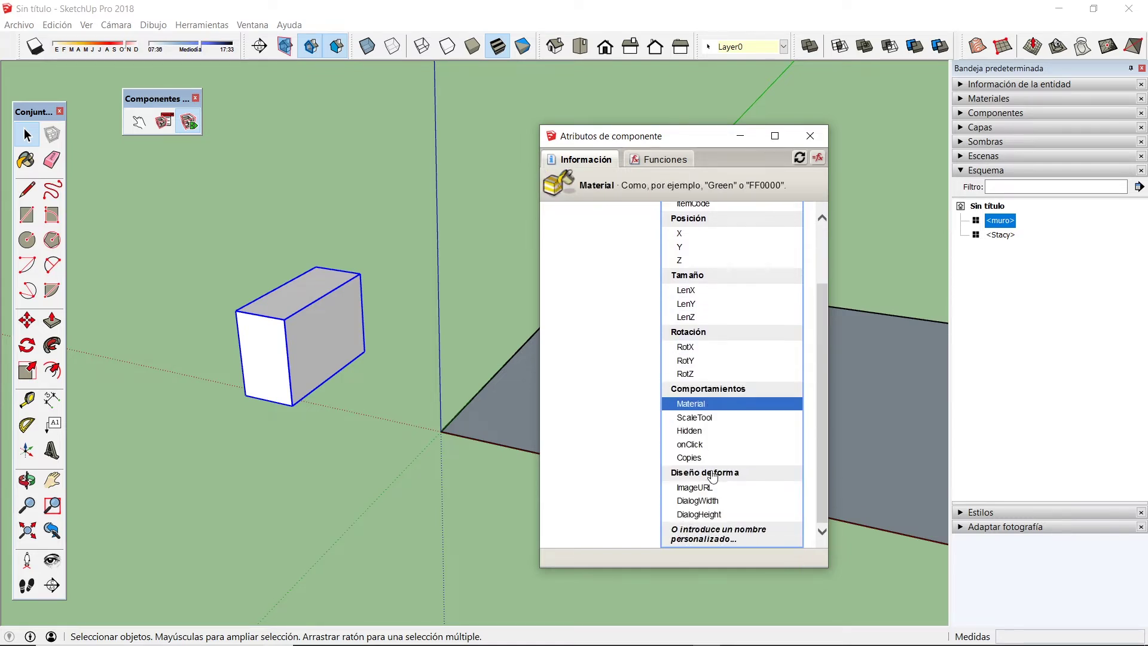
{"action": "scroll", "coordinate": [712, 475], "scroll_direction": "up", "scroll_amount": 2}
{"action": "scroll", "coordinate": [712, 475], "scroll_direction": "up", "scroll_amount": 3}
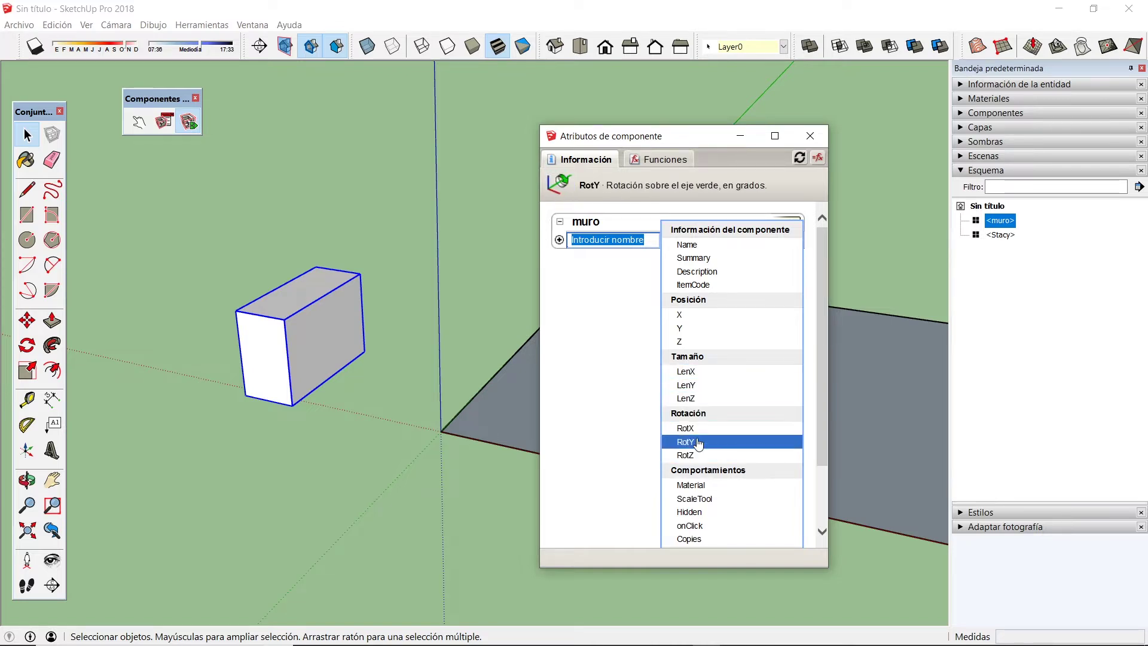
{"action": "left_click", "coordinate": [703, 373]}
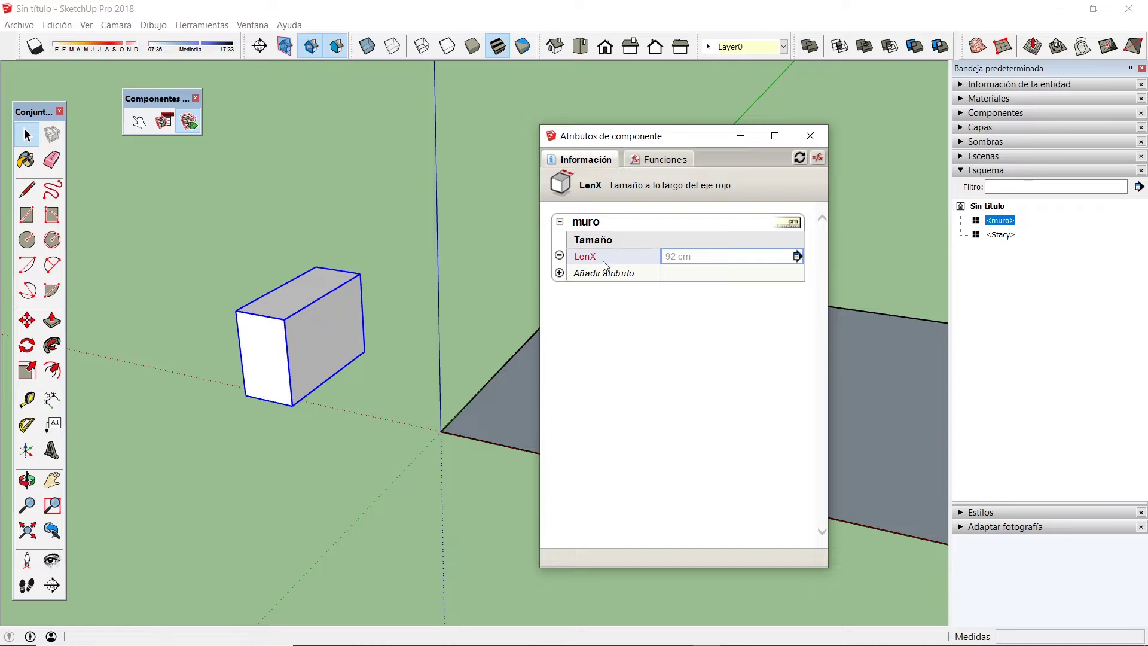
Add the LenY and LenZ size attributes and the RotZ rotation attribute to the muro component.
{"action": "left_click", "coordinate": [560, 274]}
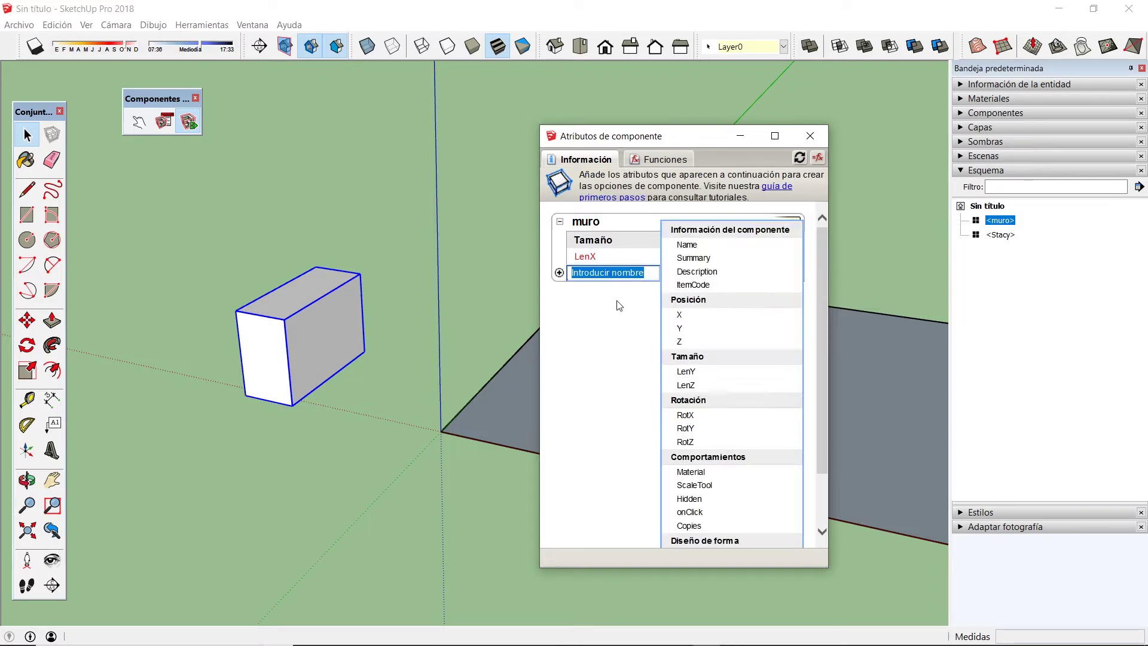
{"action": "left_click", "coordinate": [700, 376]}
{"action": "left_click", "coordinate": [560, 289]}
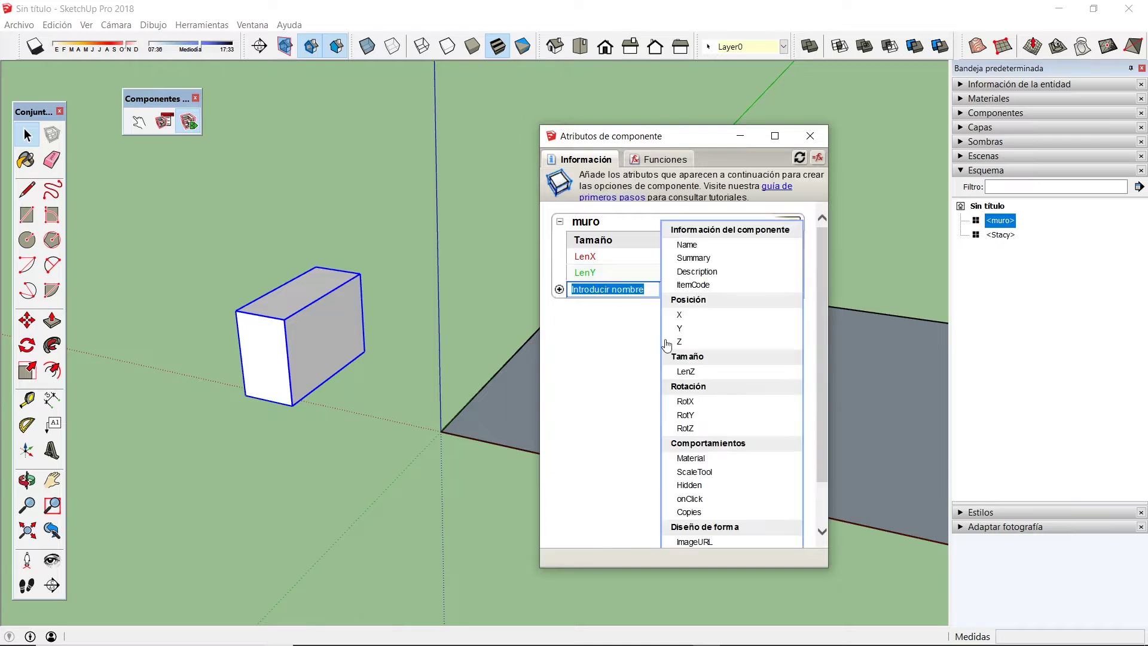
{"action": "left_click", "coordinate": [712, 374]}
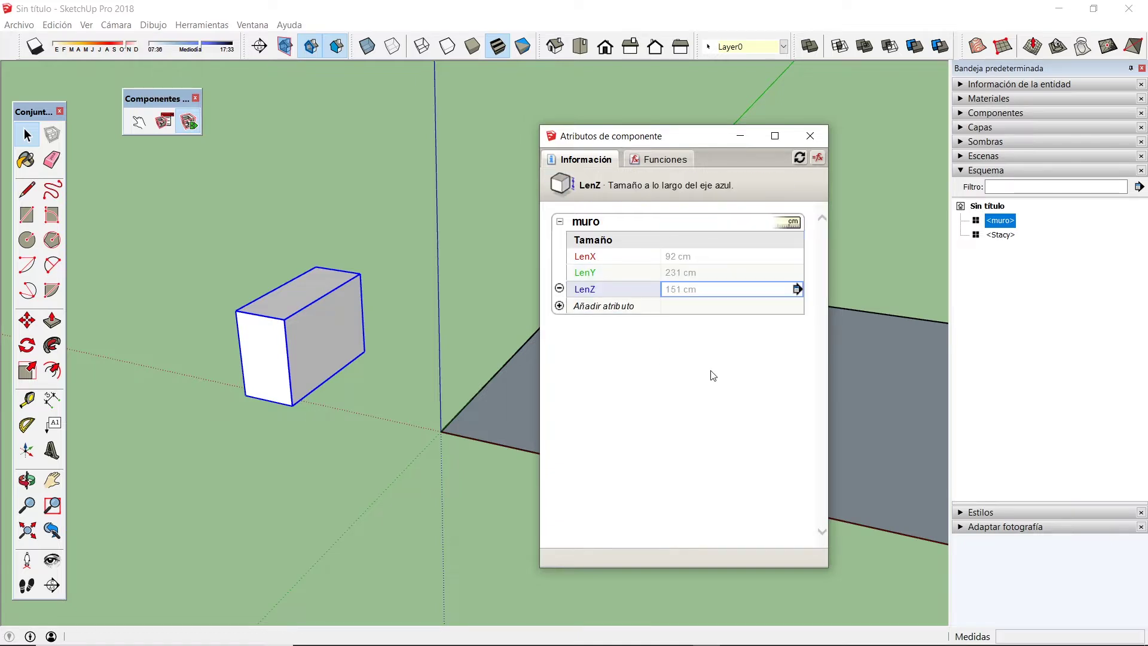
{"action": "left_click", "coordinate": [560, 305]}
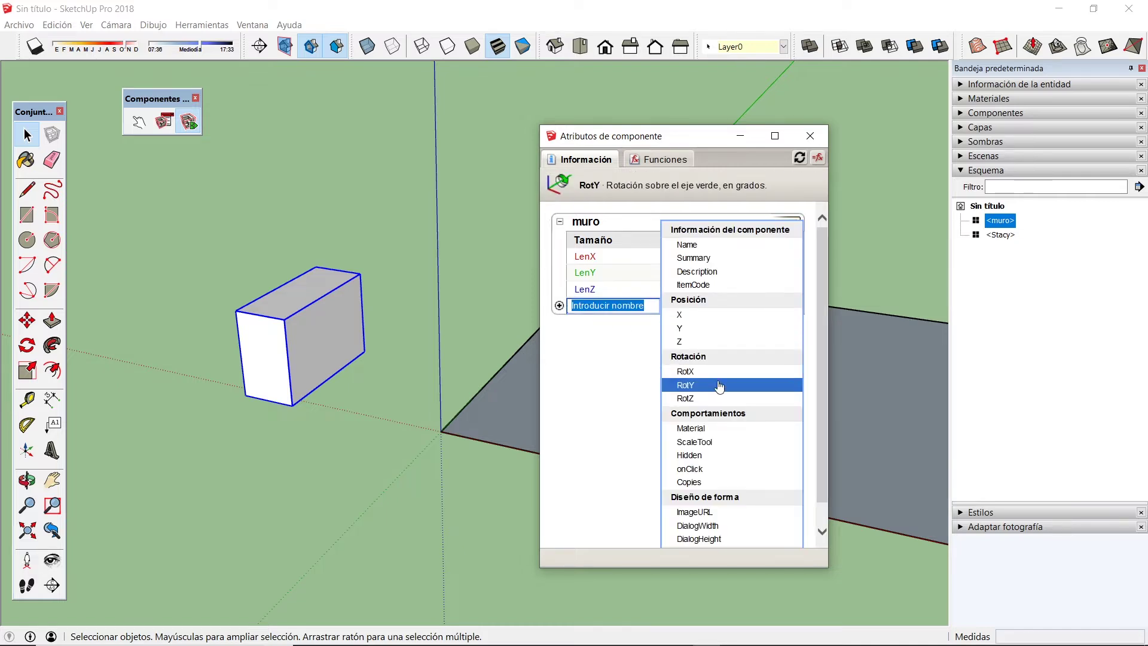
{"action": "left_click", "coordinate": [686, 398]}
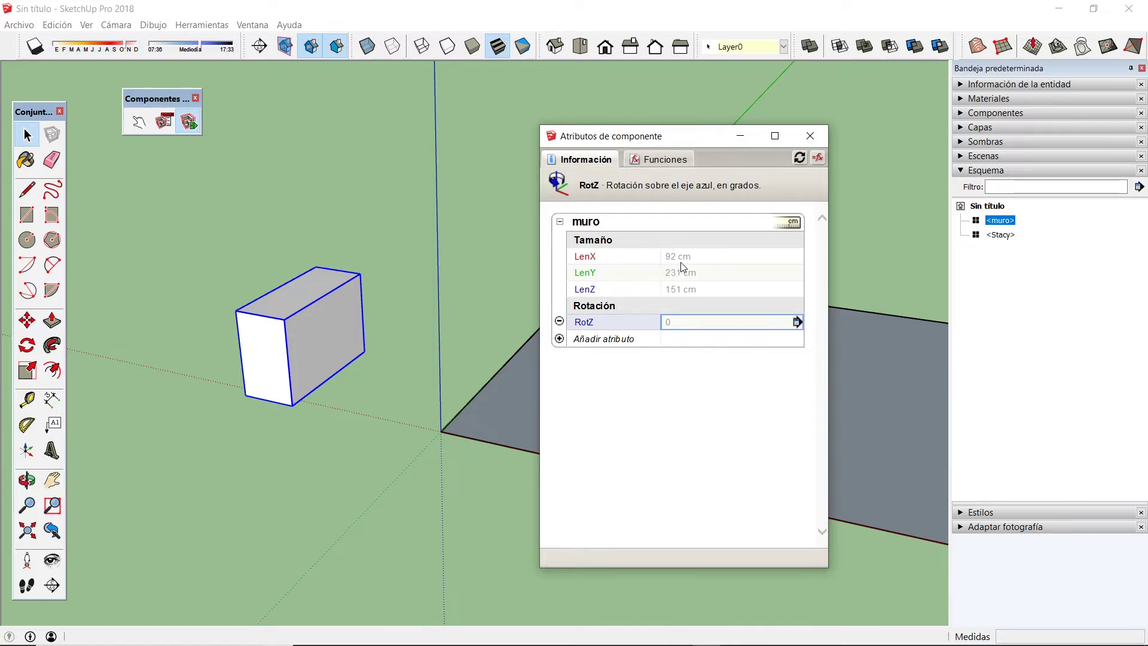
Set the muro component's LenX attribute to 200 cm.
{"action": "left_click", "coordinate": [696, 260]}
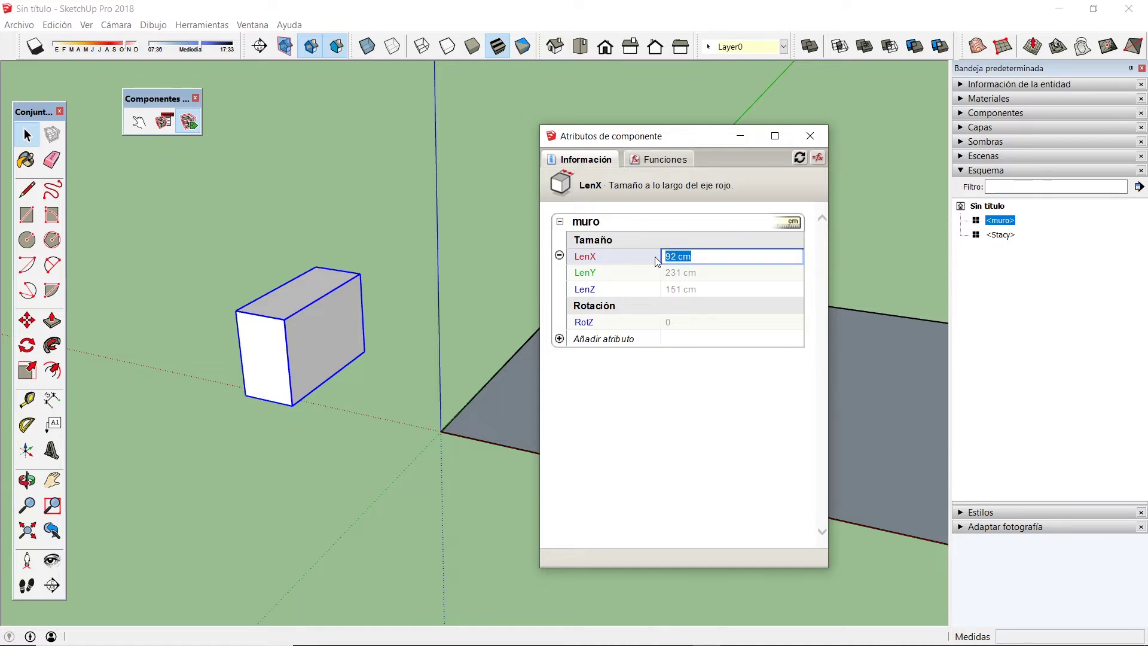
{"action": "type", "text": "200"}
{"action": "key", "text": "Return"}
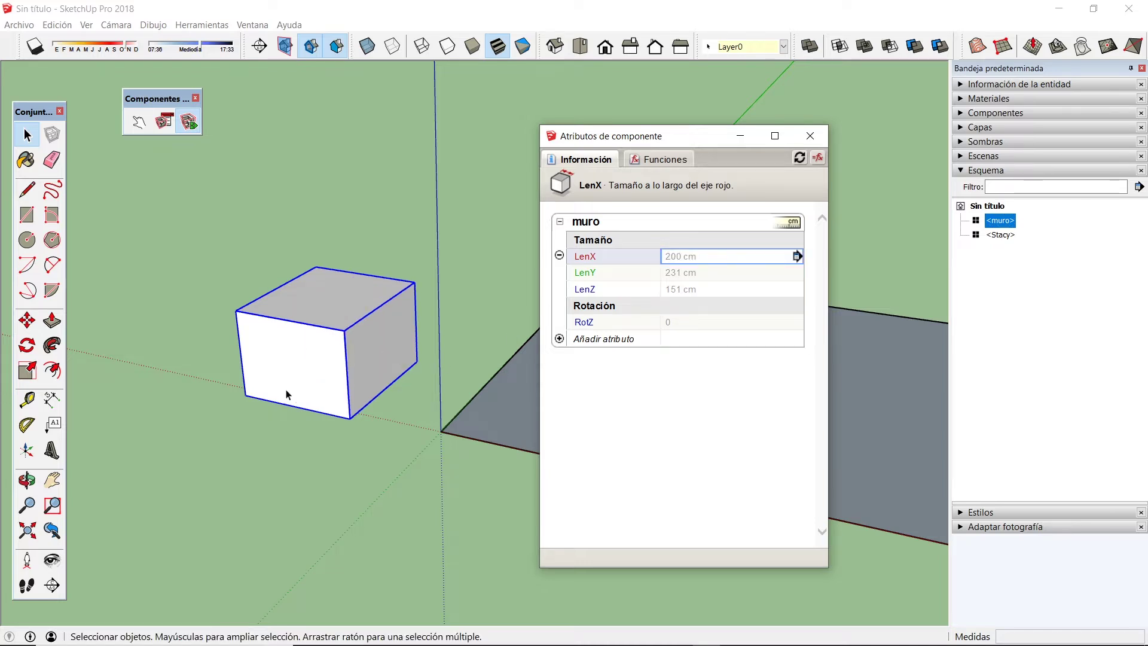
Set the muro component's LenY attribute to 500 cm and close the component attributes.
{"action": "middle_click_drag", "start_coordinate": [349, 385], "coordinate": [343, 359]}
{"action": "scroll", "coordinate": [383, 384], "scroll_direction": "up", "scroll_amount": 2}
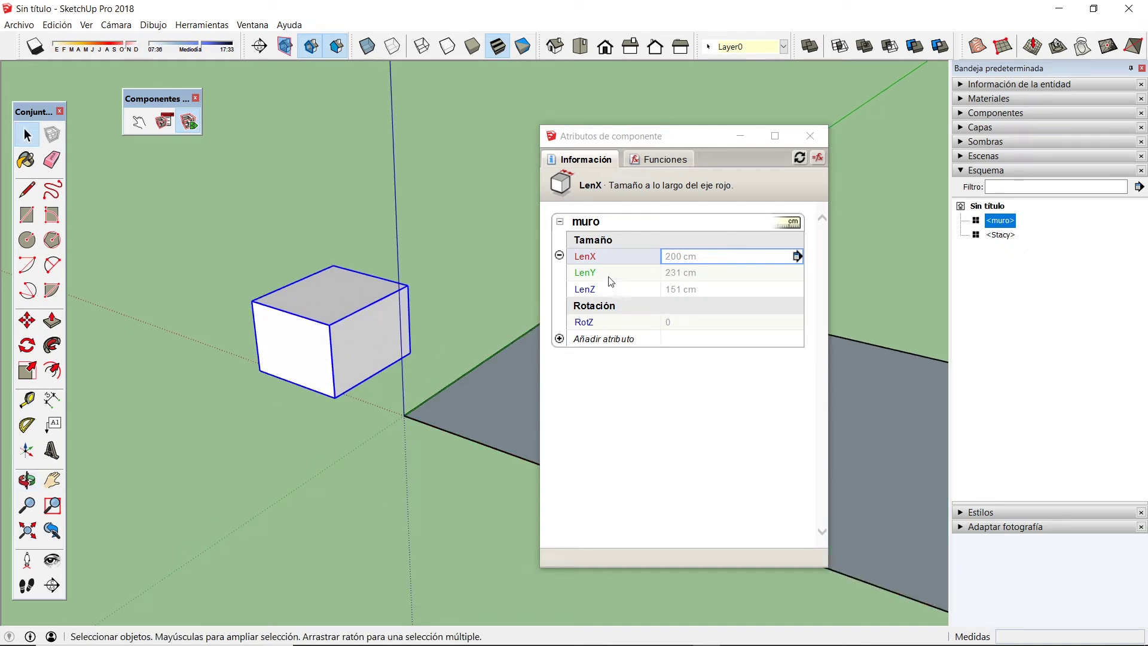
{"action": "left_click", "coordinate": [699, 278]}
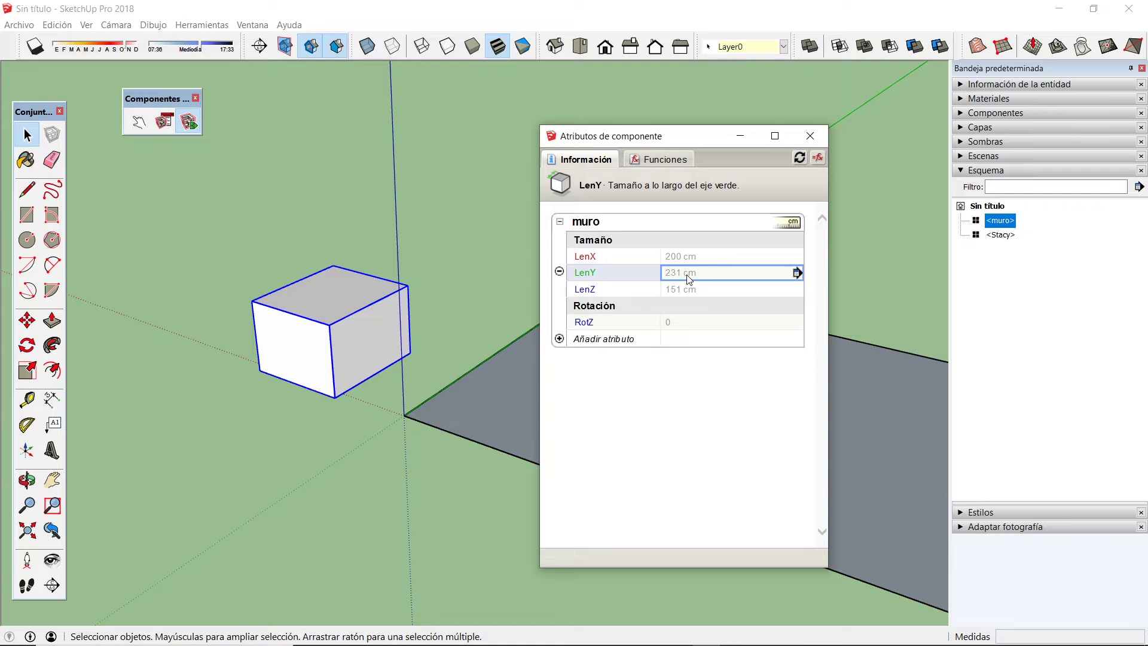
{"action": "left_click", "coordinate": [711, 273]}
{"action": "left_click_drag", "start_coordinate": [711, 272], "coordinate": [641, 275]}
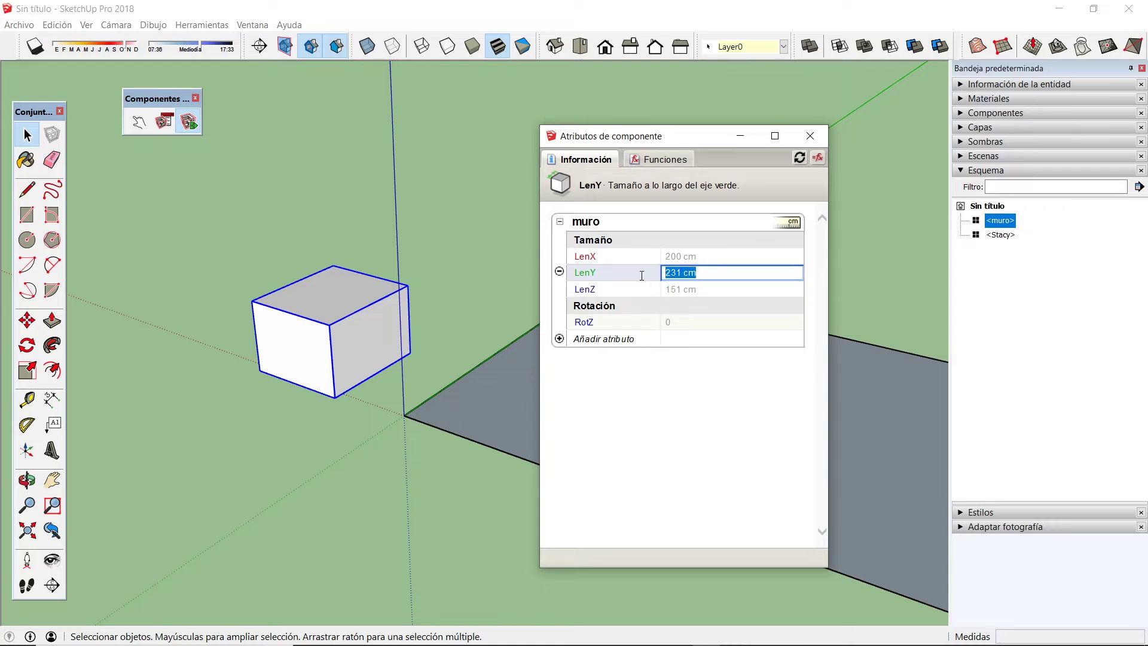
{"action": "type", "text": "500 c"}
{"action": "type", "text": "m"}
{"action": "key", "text": "Return"}
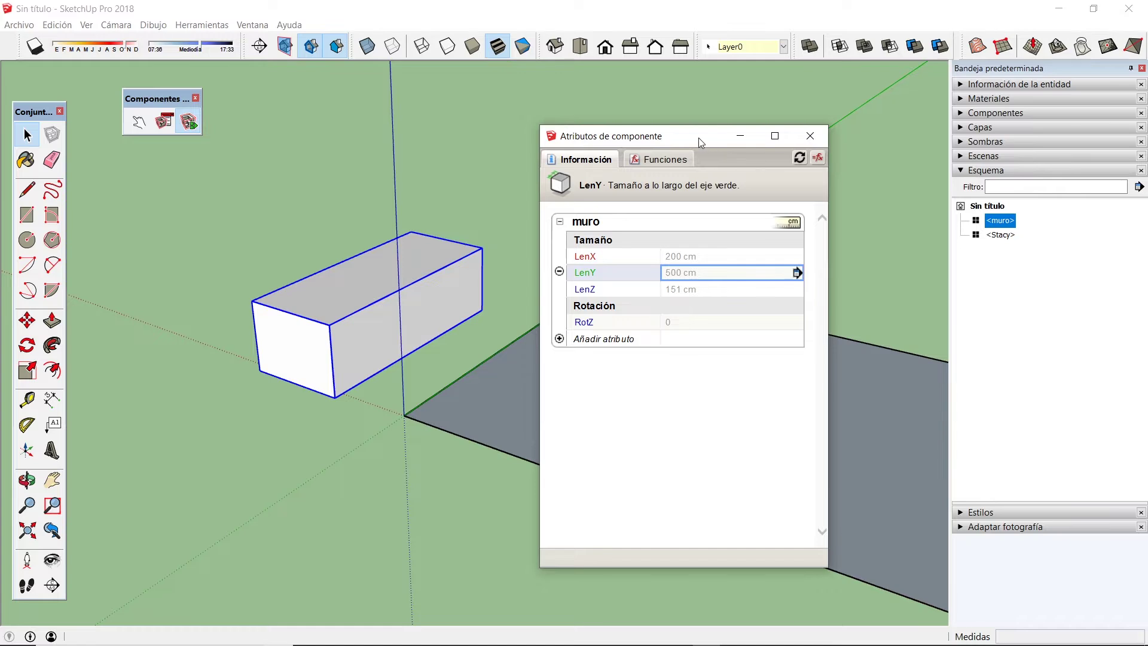
{"action": "left_click_drag", "start_coordinate": [698, 137], "coordinate": [753, 103]}
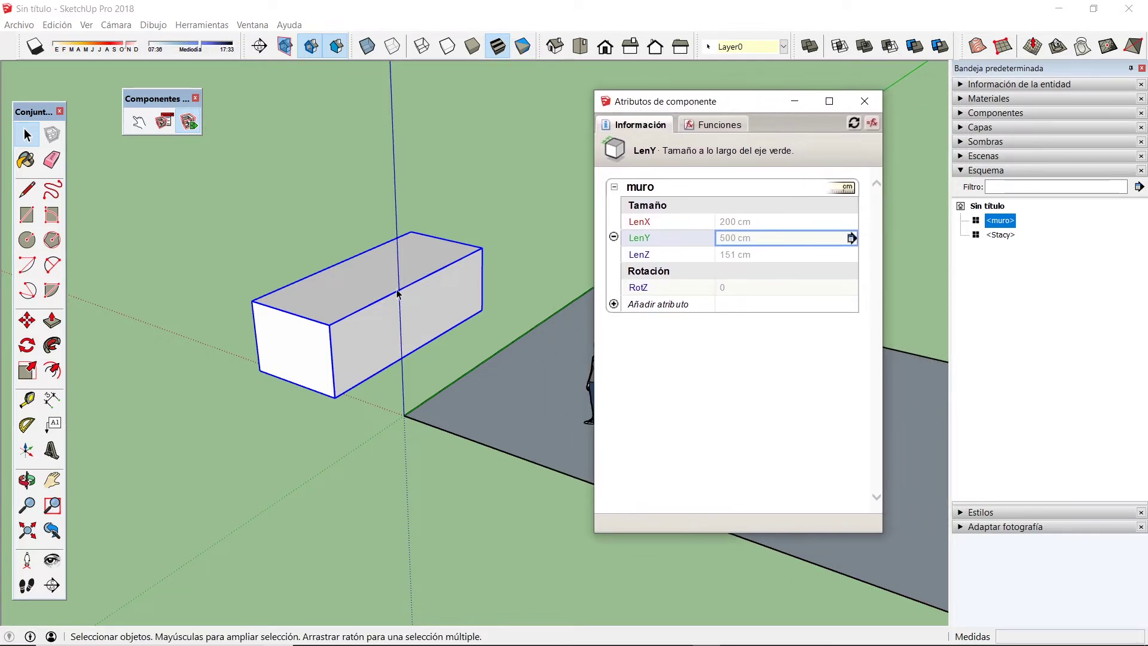
{"action": "left_click", "coordinate": [870, 108]}
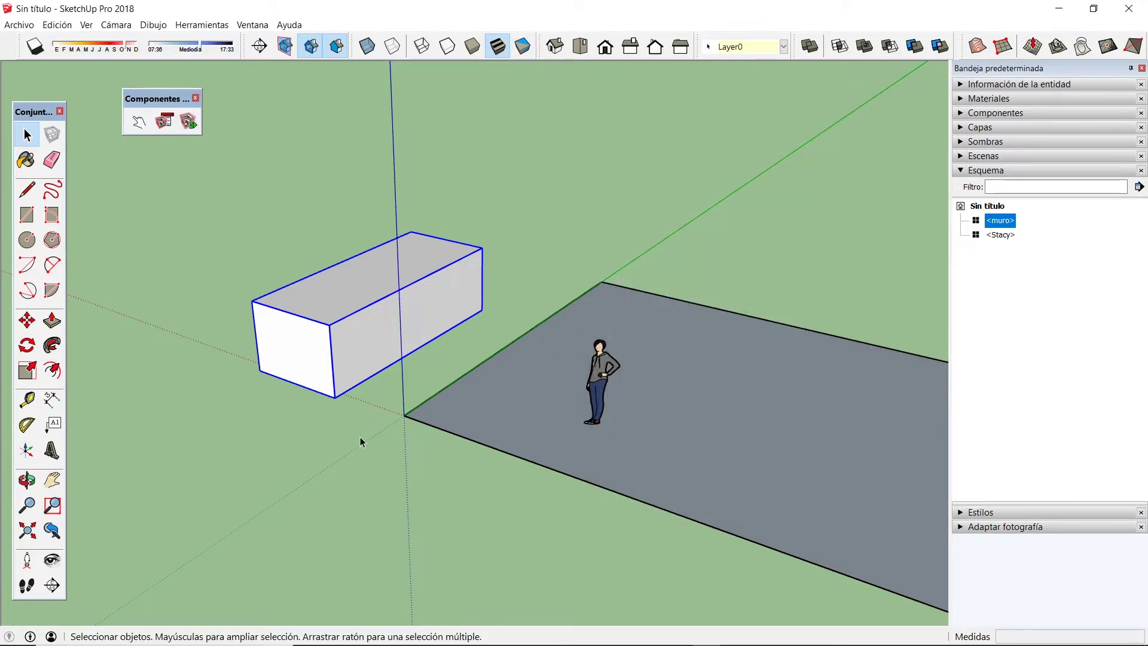
Copy the muro component about 7.67 m along the red axis to the front edge of the floor face.
{"action": "middle_click_drag", "start_coordinate": [360, 441], "coordinate": [541, 410]}
{"action": "middle_click_drag", "start_coordinate": [412, 384], "coordinate": [313, 359]}
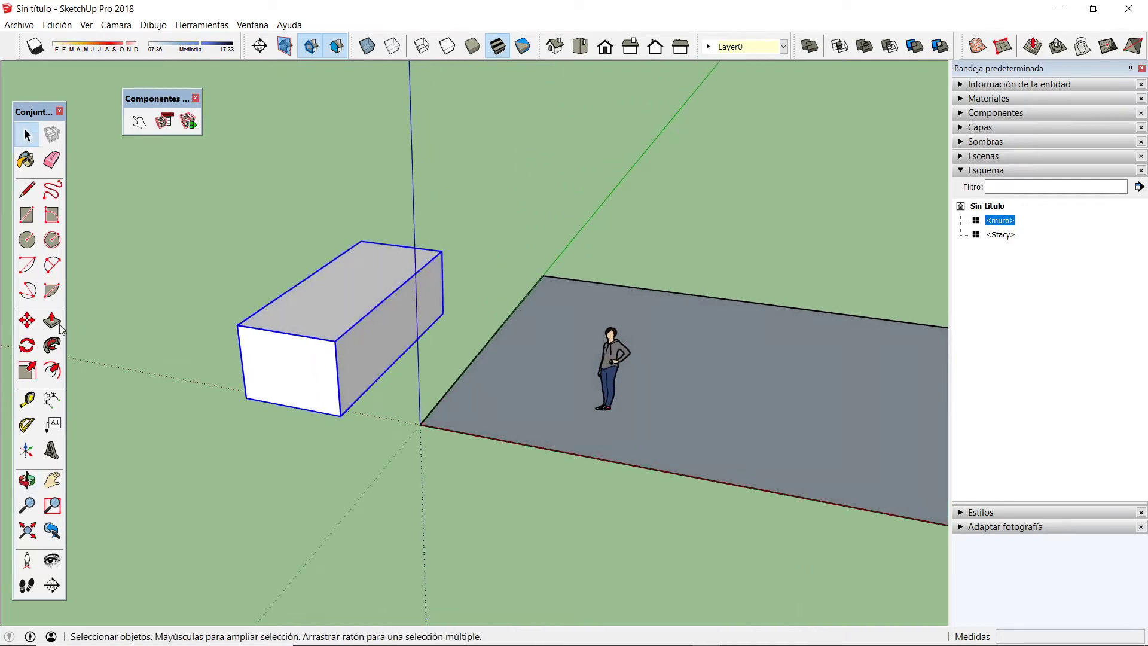
{"action": "left_click", "coordinate": [26, 321]}
{"action": "left_click", "coordinate": [247, 397]}
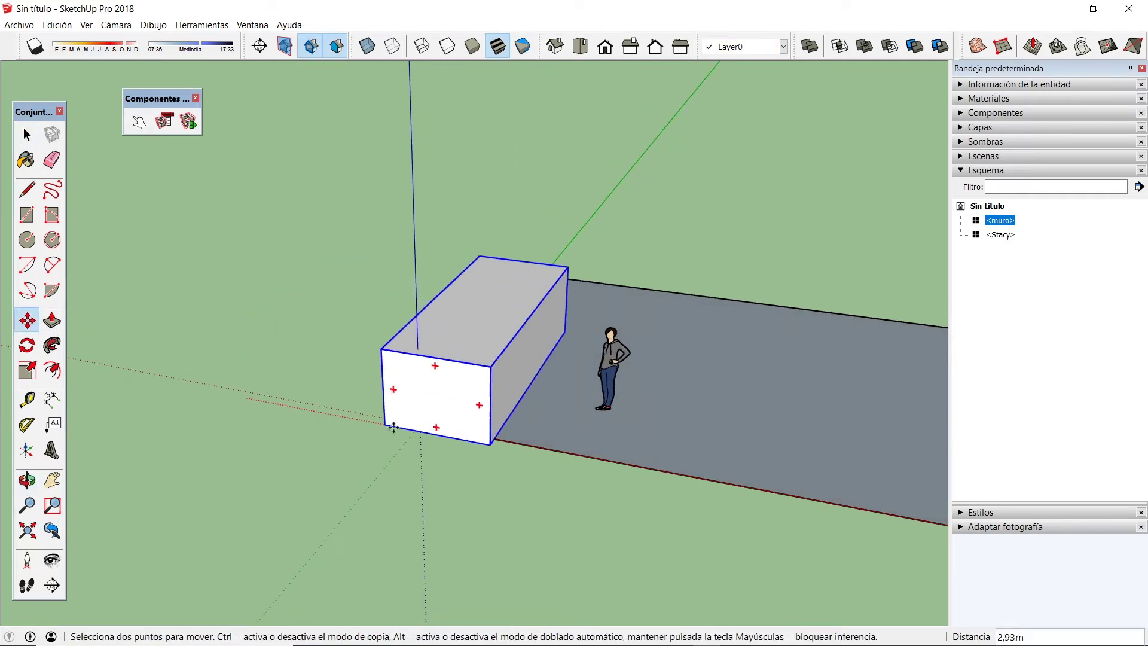
{"action": "key", "text": "ctrl"}
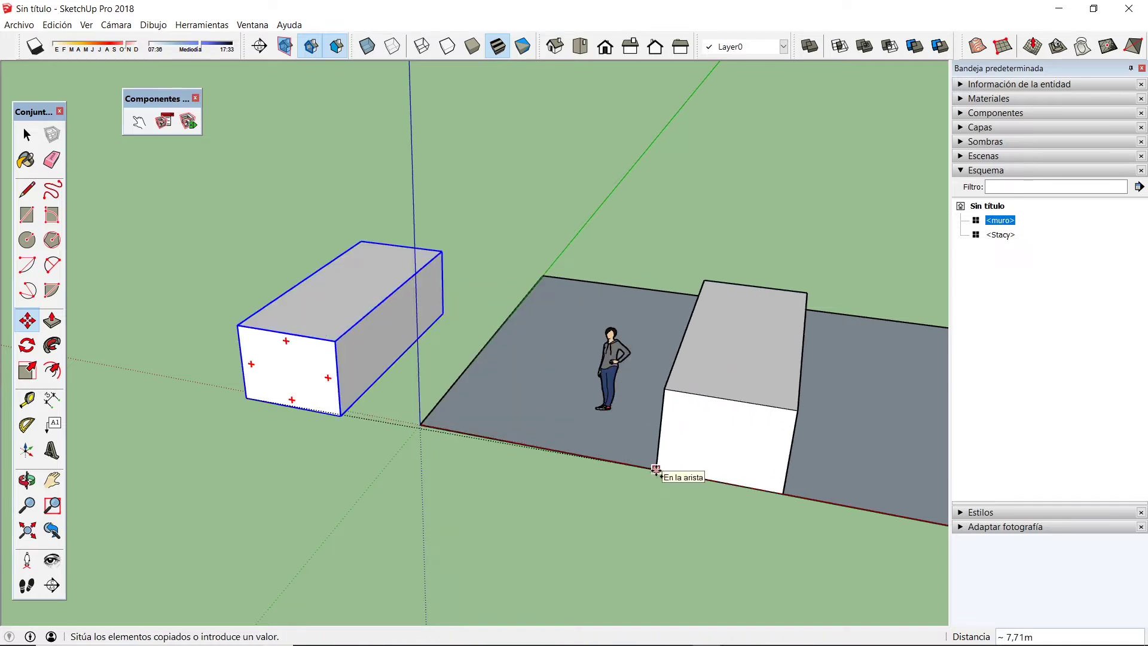
{"action": "left_click", "coordinate": [650, 483]}
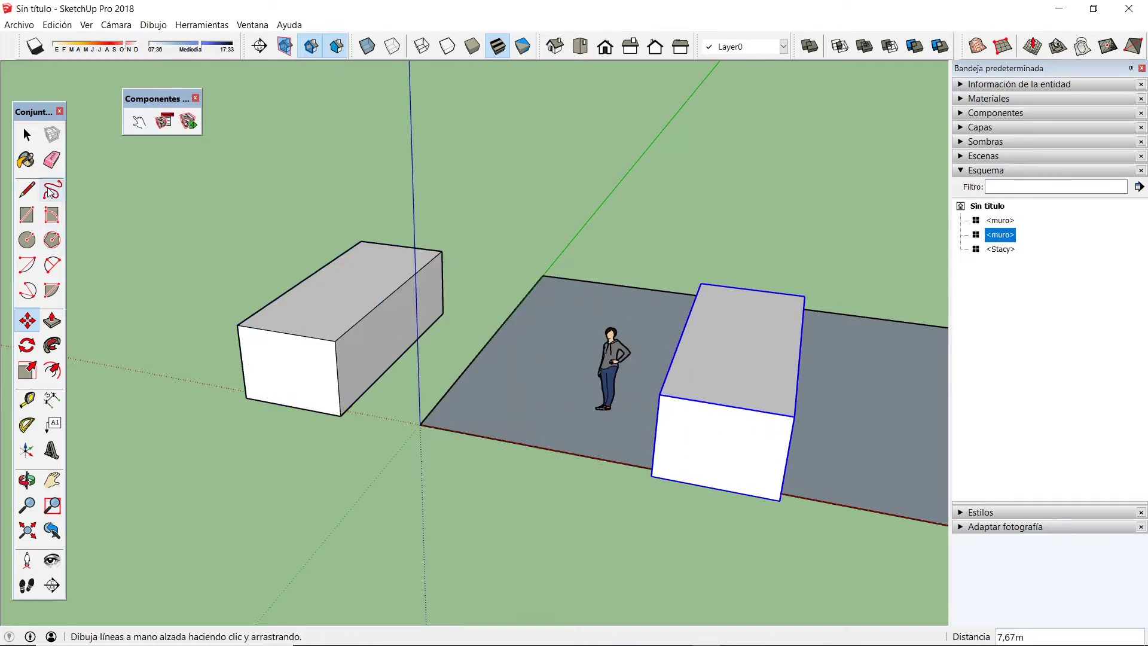
Check the copied muro component's attributes, close them and delete the copy.
{"action": "left_click", "coordinate": [190, 122]}
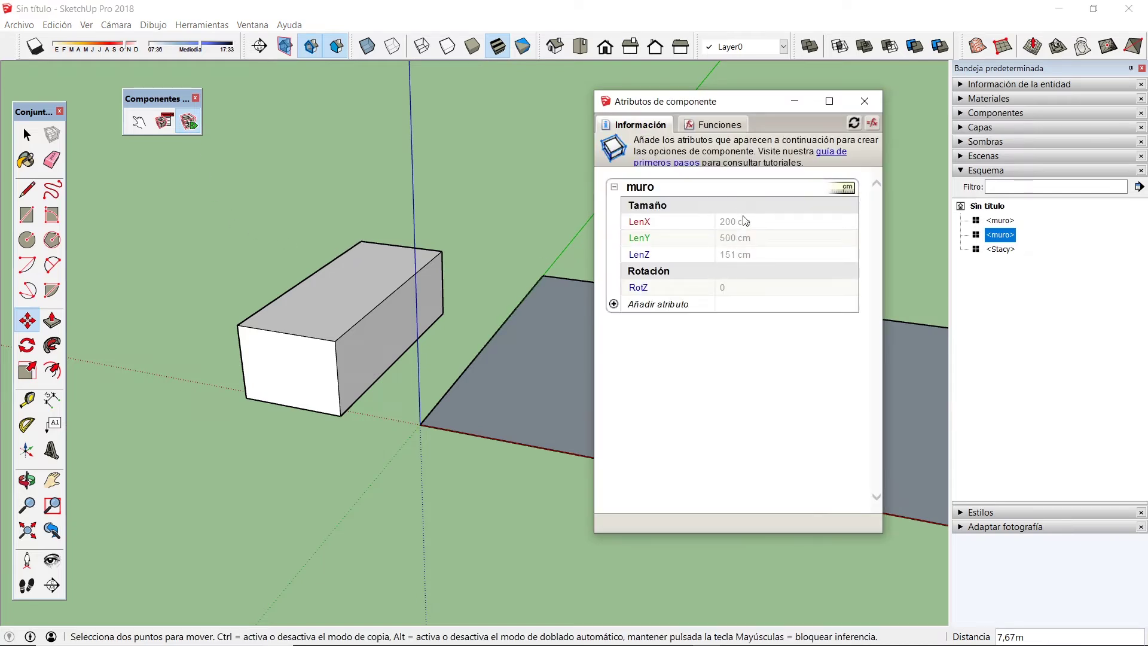
{"action": "left_click", "coordinate": [865, 101]}
{"action": "key", "text": "space"}
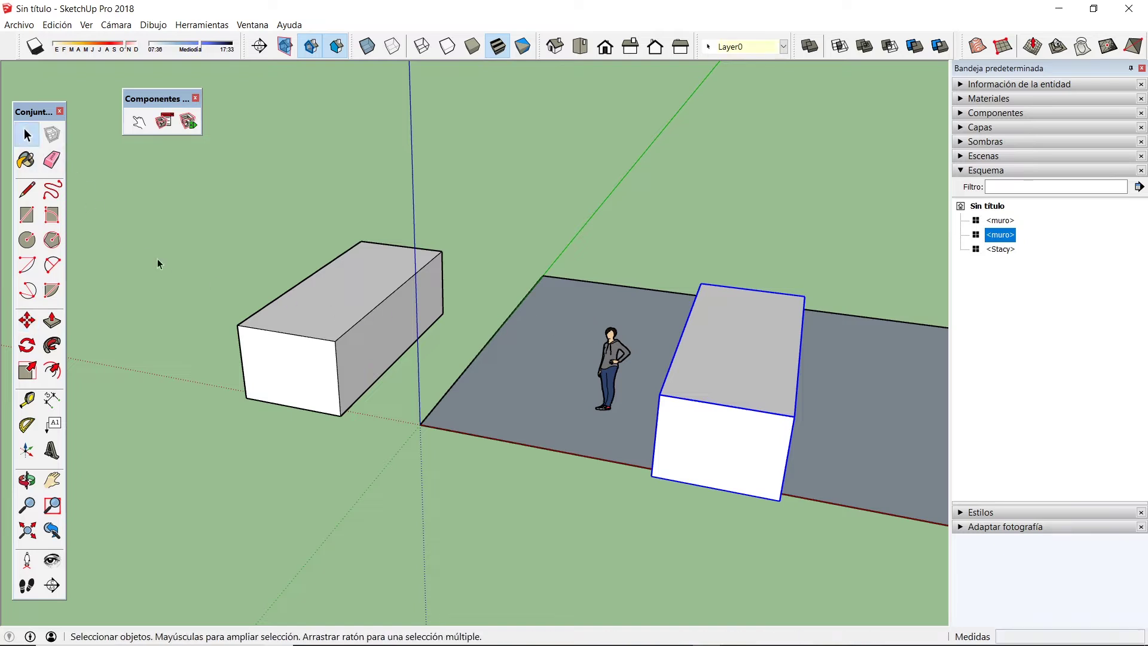
{"action": "key", "text": "Delete"}
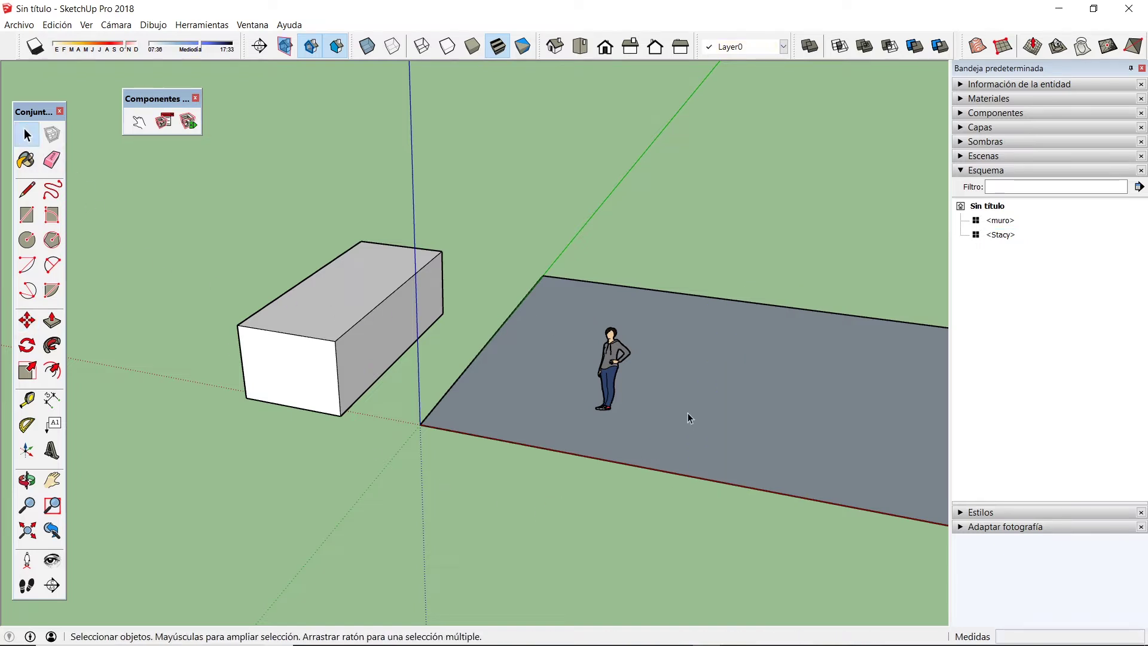
Open the display settings of the muro component's LenX attribute.
{"action": "middle_click_drag", "start_coordinate": [572, 451], "coordinate": [345, 357]}
{"action": "scroll", "coordinate": [277, 372], "scroll_direction": "up", "scroll_amount": 2}
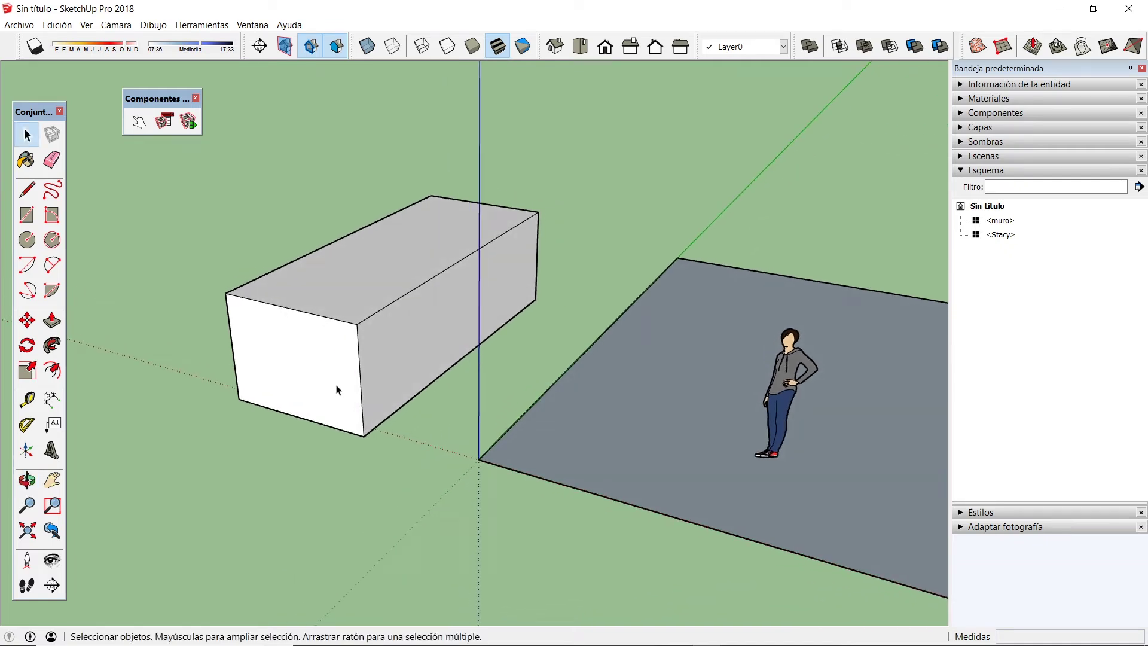
{"action": "left_click", "coordinate": [329, 294]}
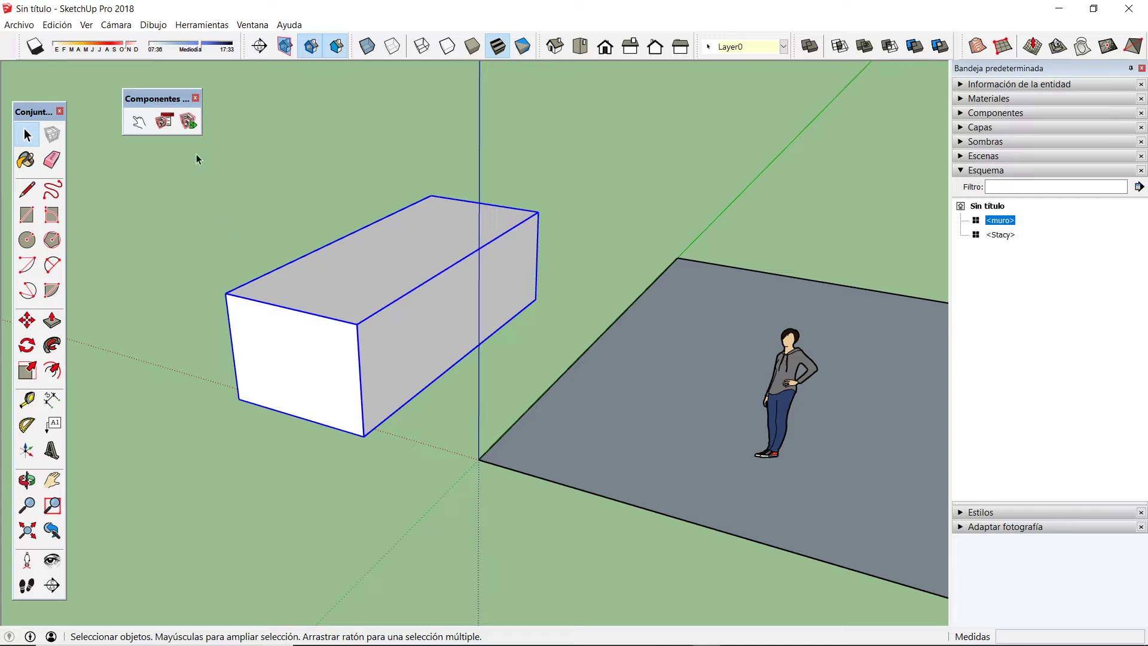
{"action": "left_click", "coordinate": [188, 122]}
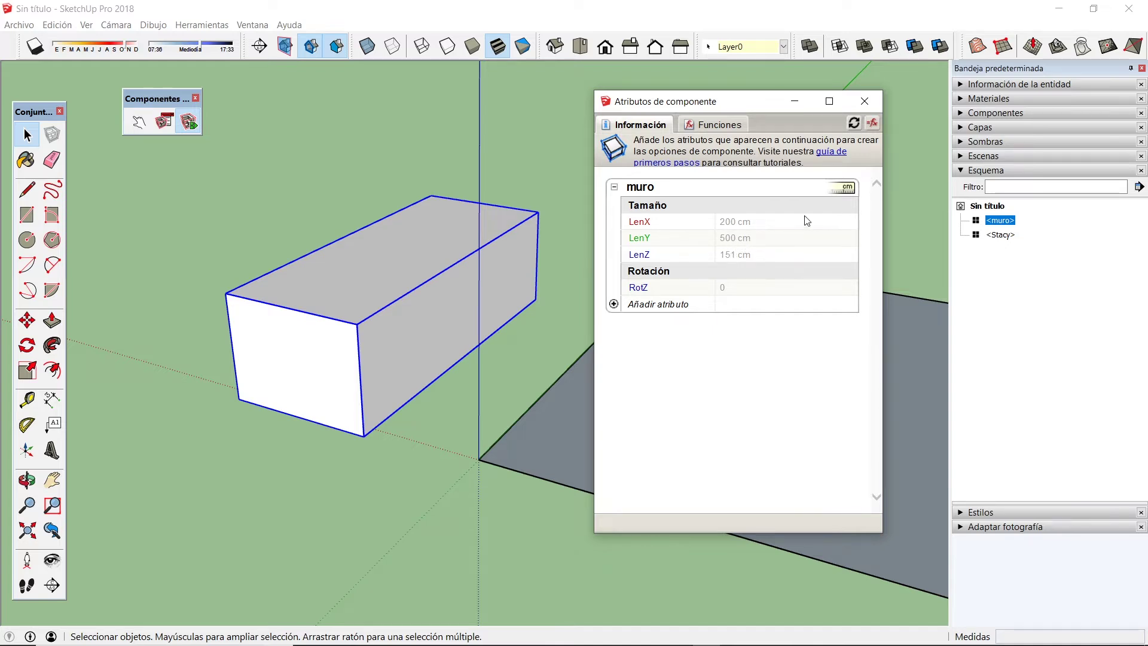
{"action": "mouse_move", "coordinate": [807, 226]}
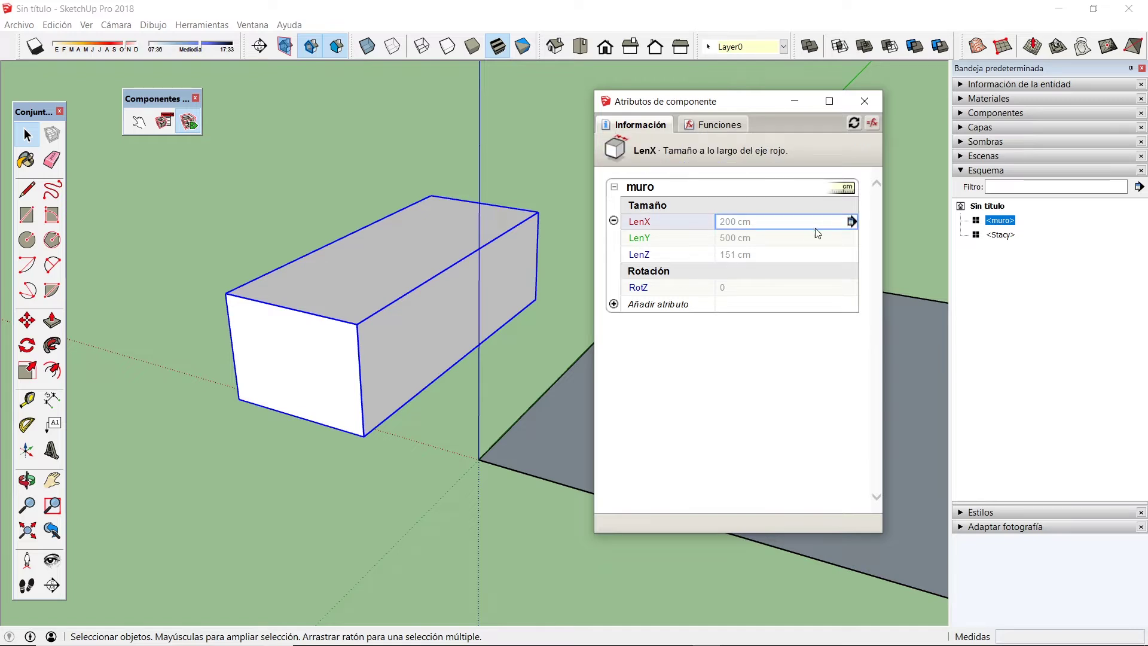
{"action": "left_click", "coordinate": [851, 222]}
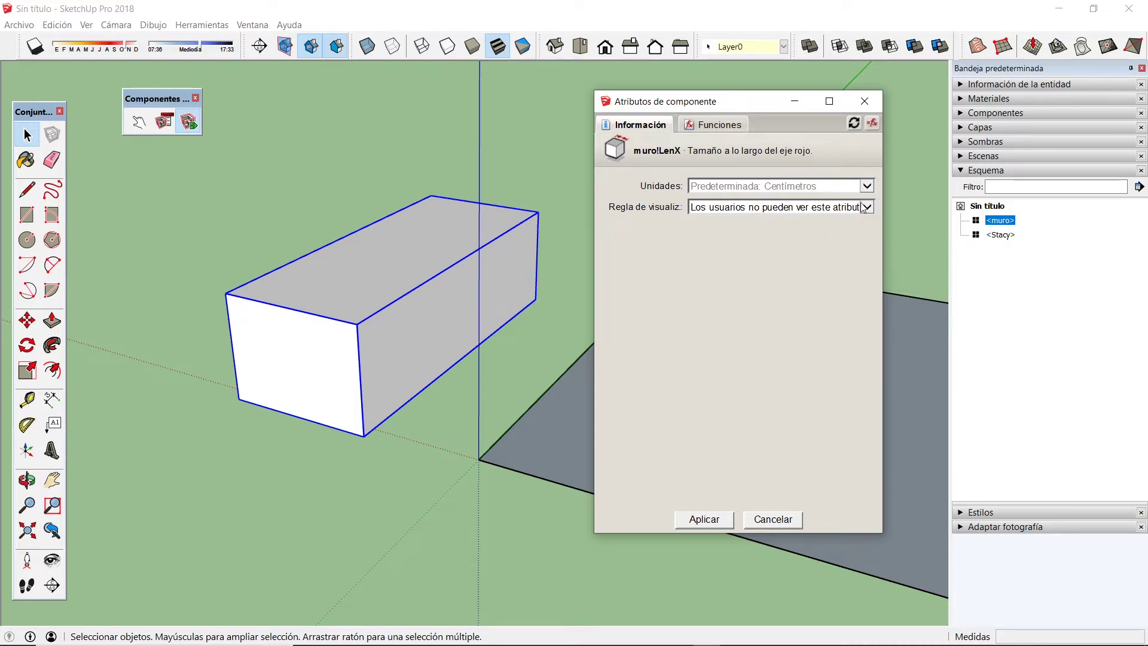
Review the unit and display-rule choices for LenX and check muro's component options.
{"action": "left_click", "coordinate": [867, 187]}
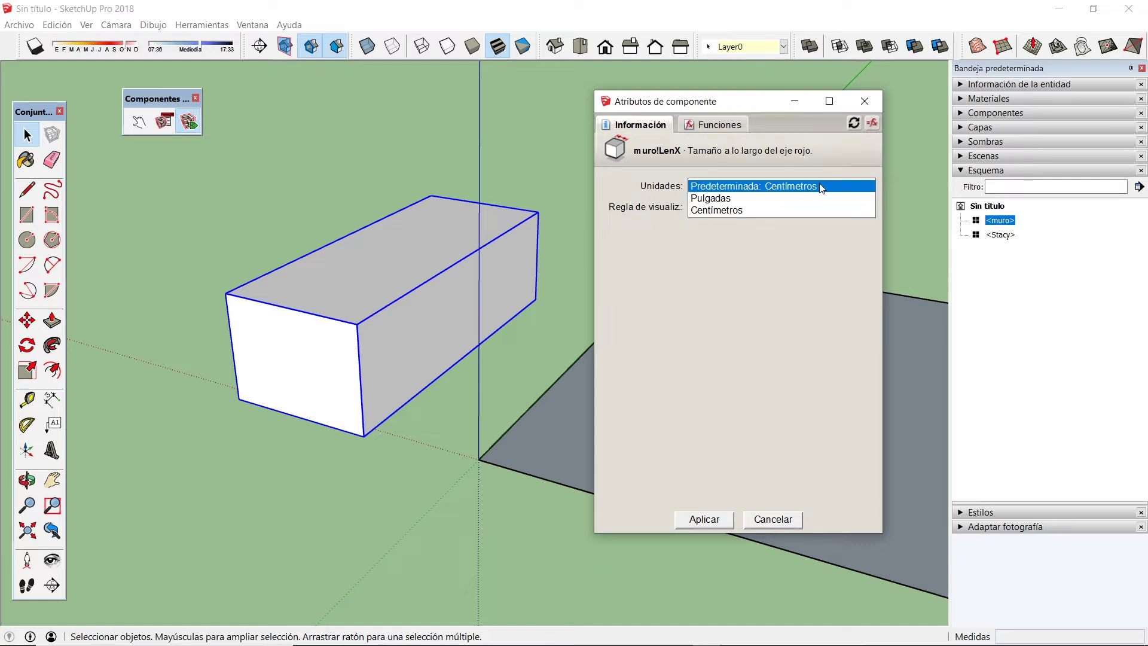
{"action": "left_click", "coordinate": [870, 186]}
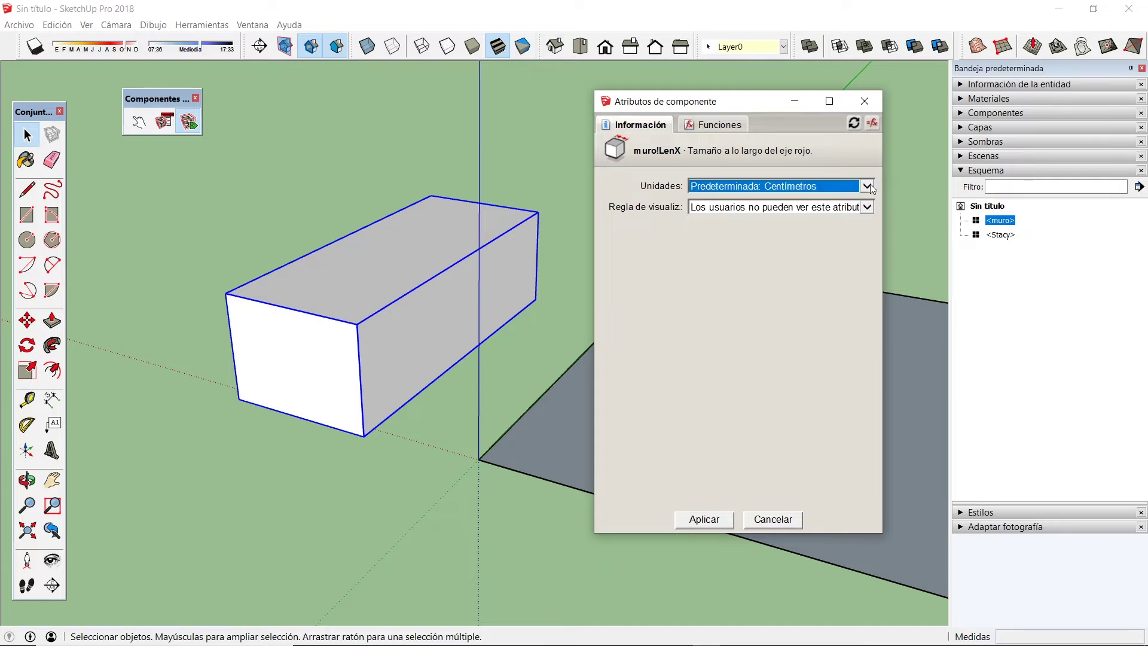
{"action": "left_click", "coordinate": [868, 207]}
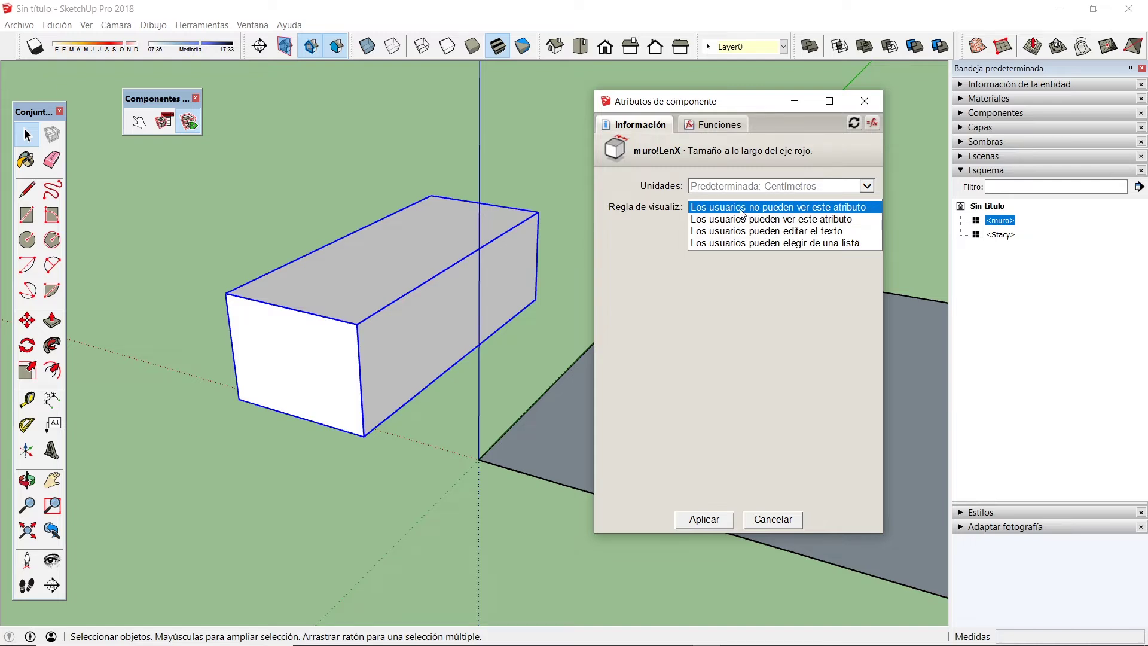
{"action": "left_click", "coordinate": [166, 124]}
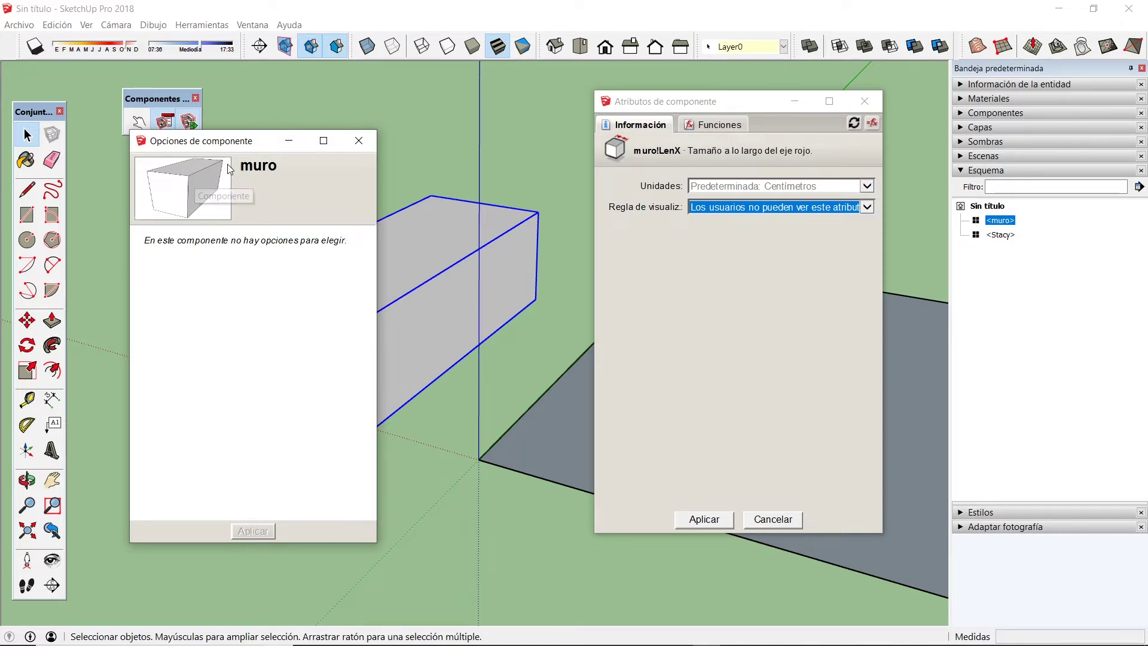
{"action": "left_click", "coordinate": [360, 140]}
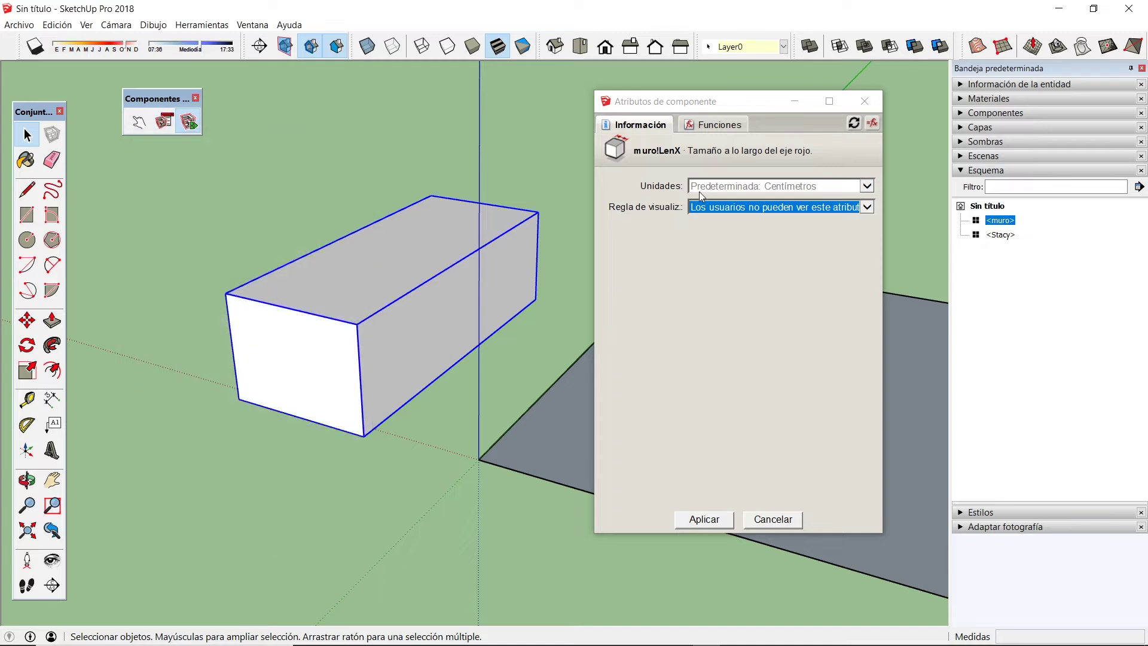
Try the display rule "Los usuarios pueden ver este atributo" for the LenX attribute.
{"action": "left_click", "coordinate": [867, 207]}
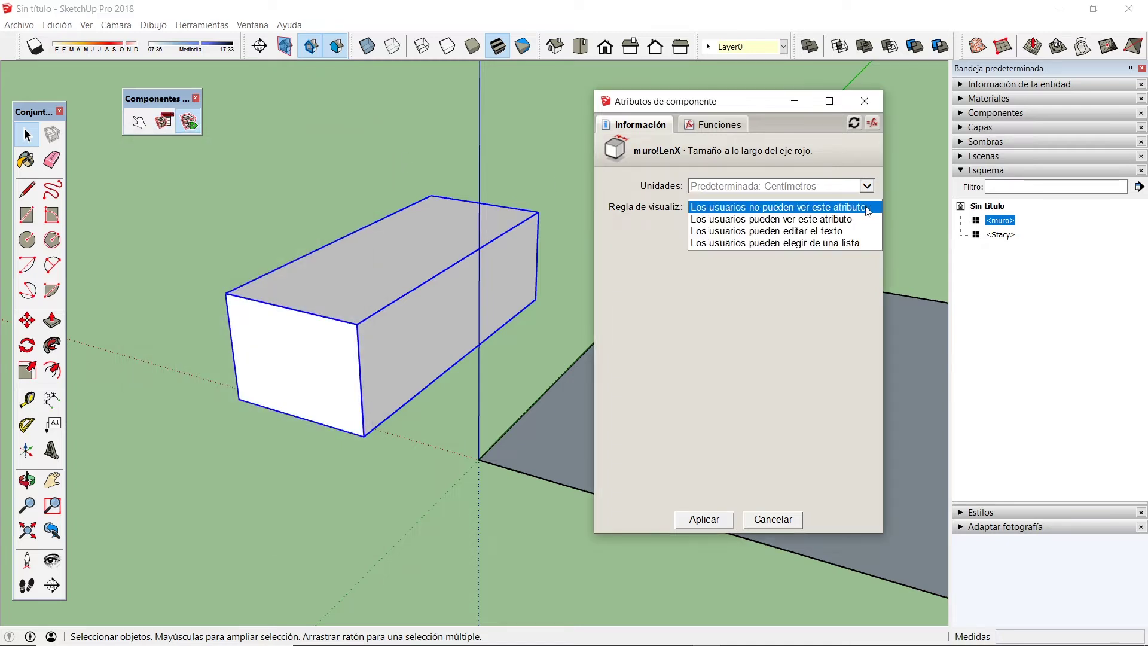
{"action": "left_click", "coordinate": [812, 219]}
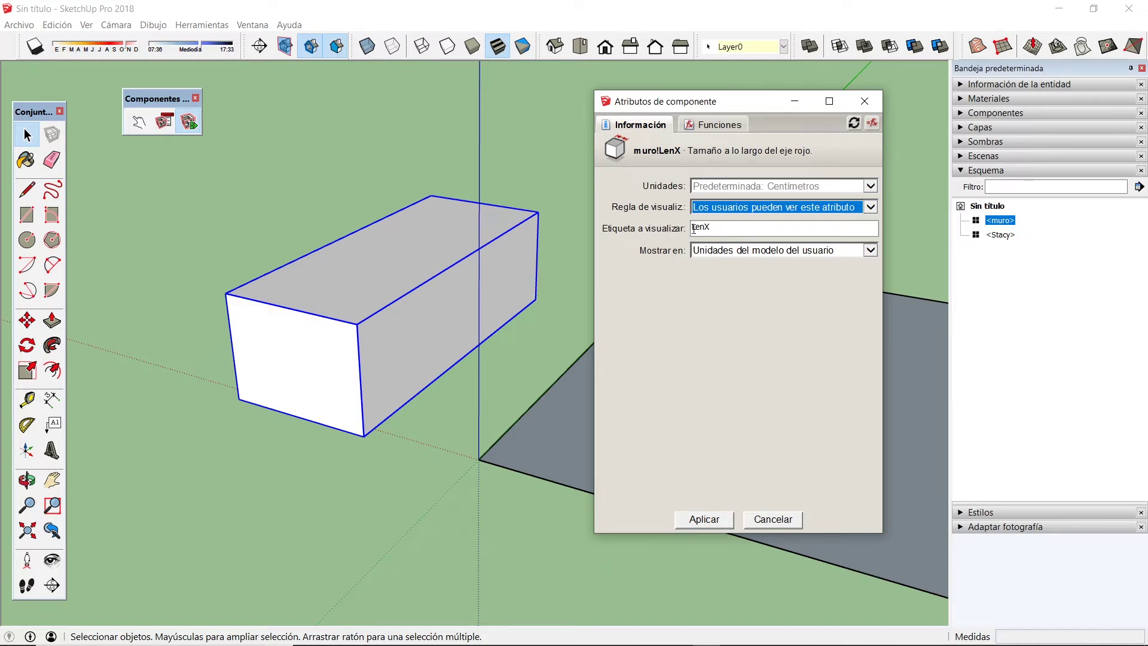
{"action": "left_click", "coordinate": [721, 227]}
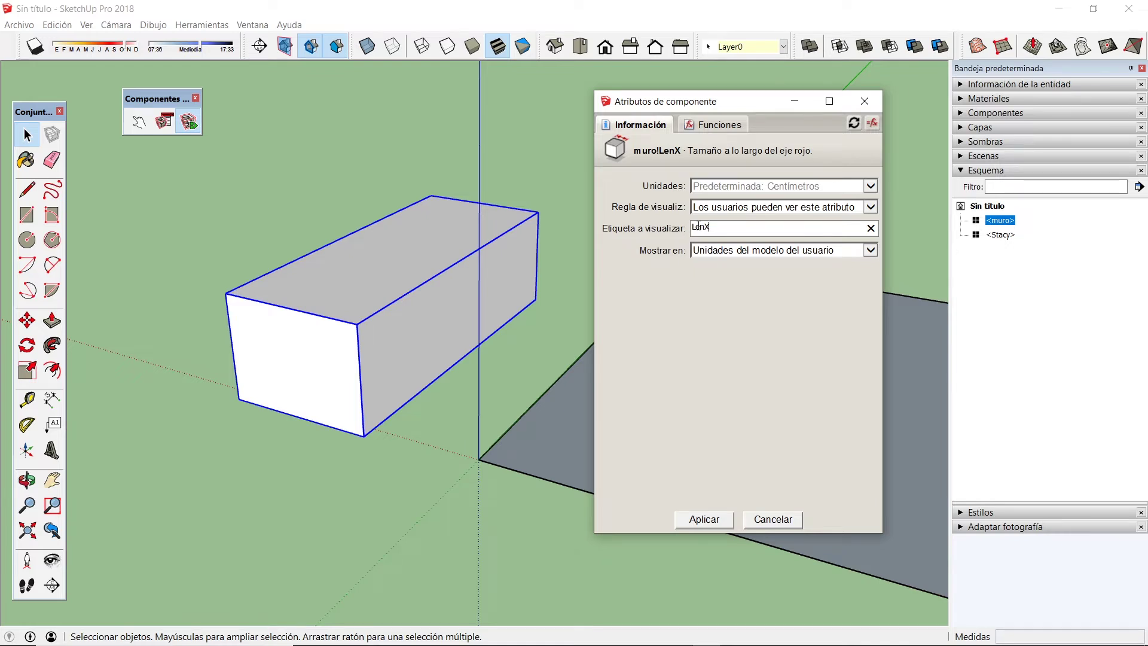
Set LenX's display rule to "Los usuarios pueden editar el texto", label it "ancho" and apply.
{"action": "left_click", "coordinate": [873, 207]}
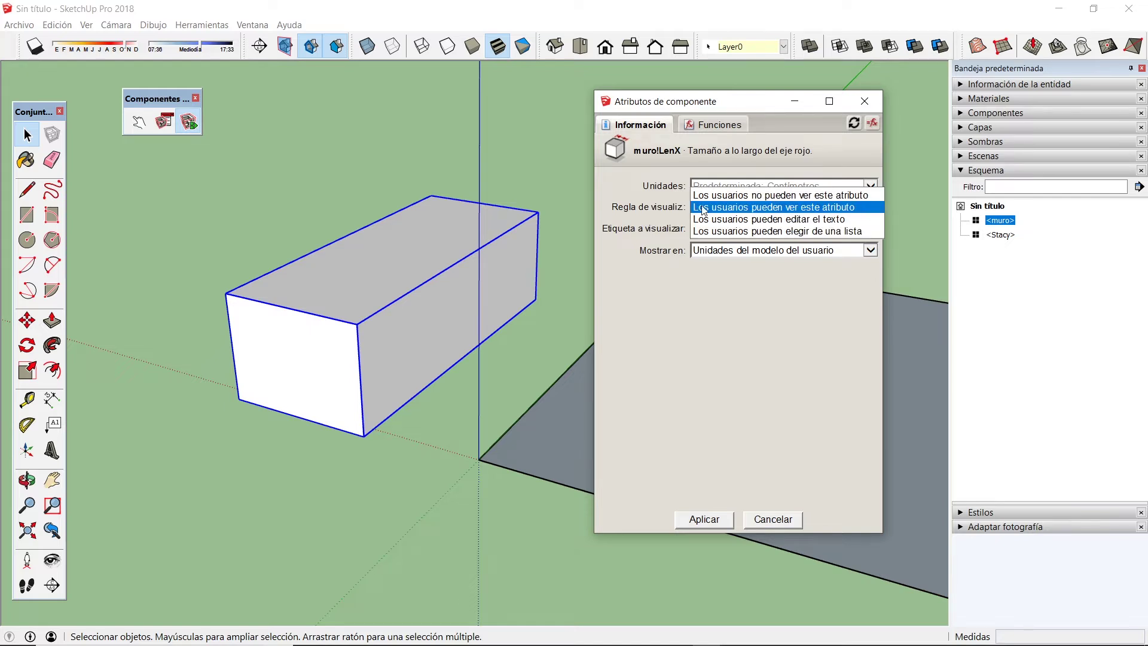
{"action": "left_click", "coordinate": [772, 219]}
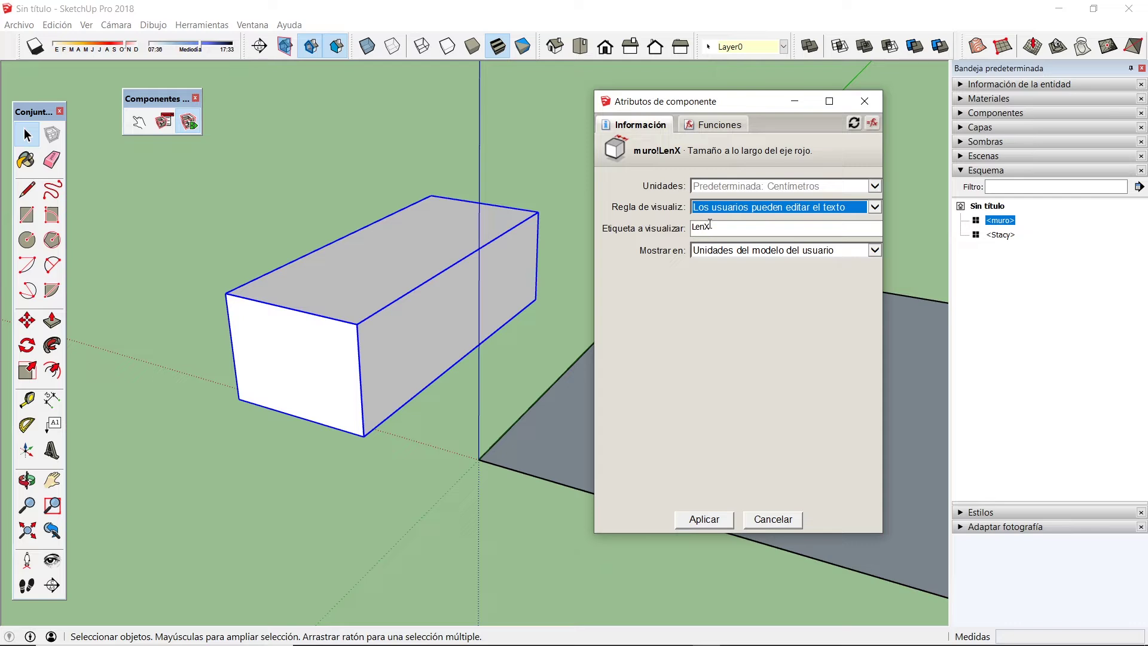
{"action": "left_click_drag", "start_coordinate": [719, 228], "coordinate": [674, 230]}
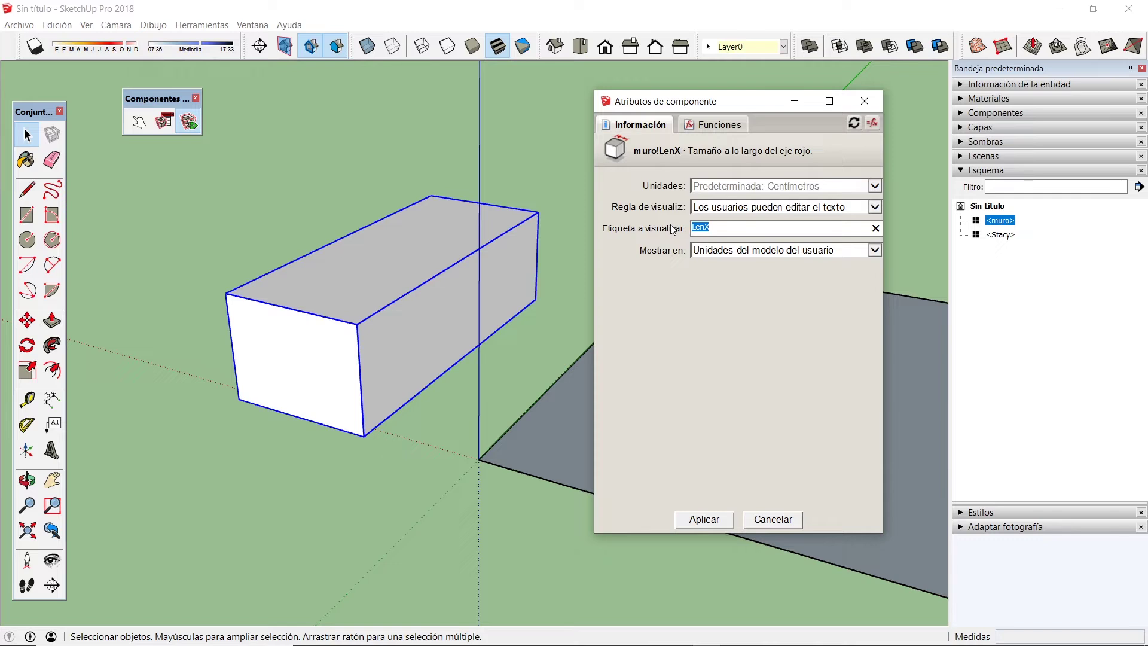
{"action": "type", "text": "ancho"}
{"action": "left_click", "coordinate": [701, 519]}
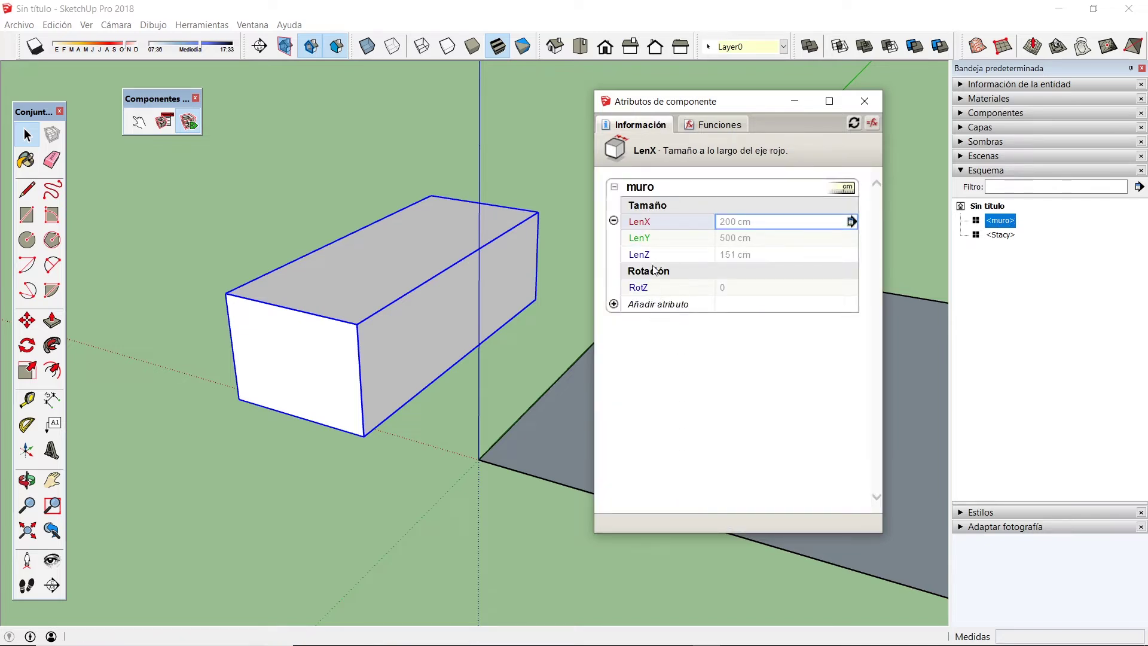
Set muro's ancho to 0,3 m in the component options and close them.
{"action": "left_click", "coordinate": [165, 123]}
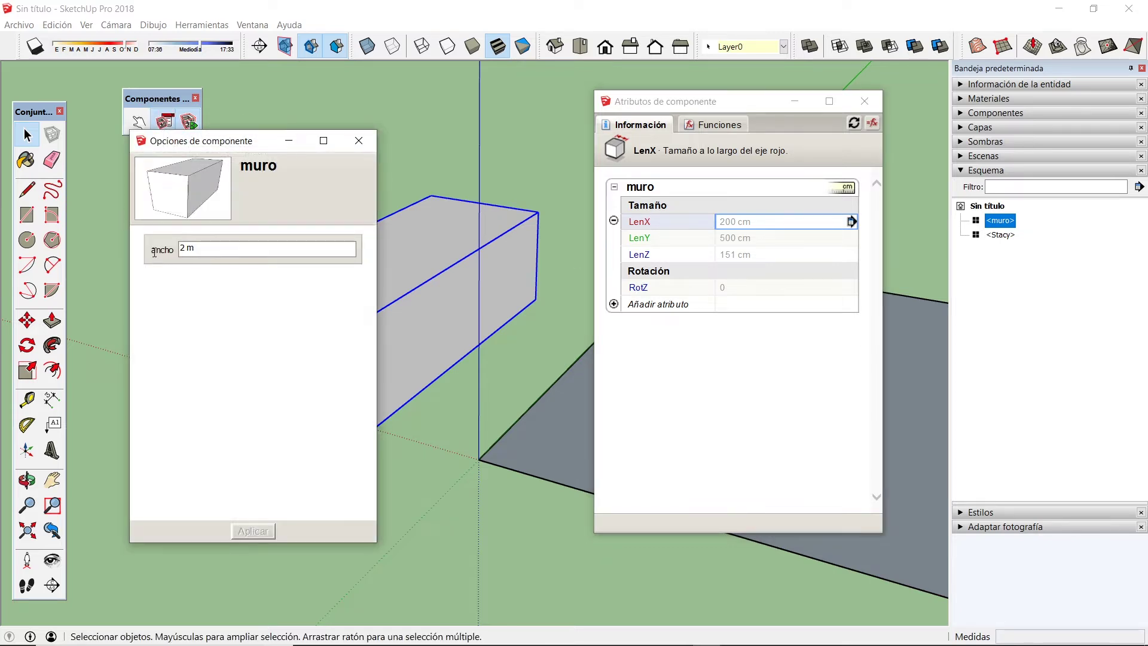
{"action": "left_click", "coordinate": [205, 248]}
{"action": "left_click_drag", "start_coordinate": [208, 248], "coordinate": [179, 247]}
{"action": "left_click_drag", "start_coordinate": [226, 144], "coordinate": [537, 168]}
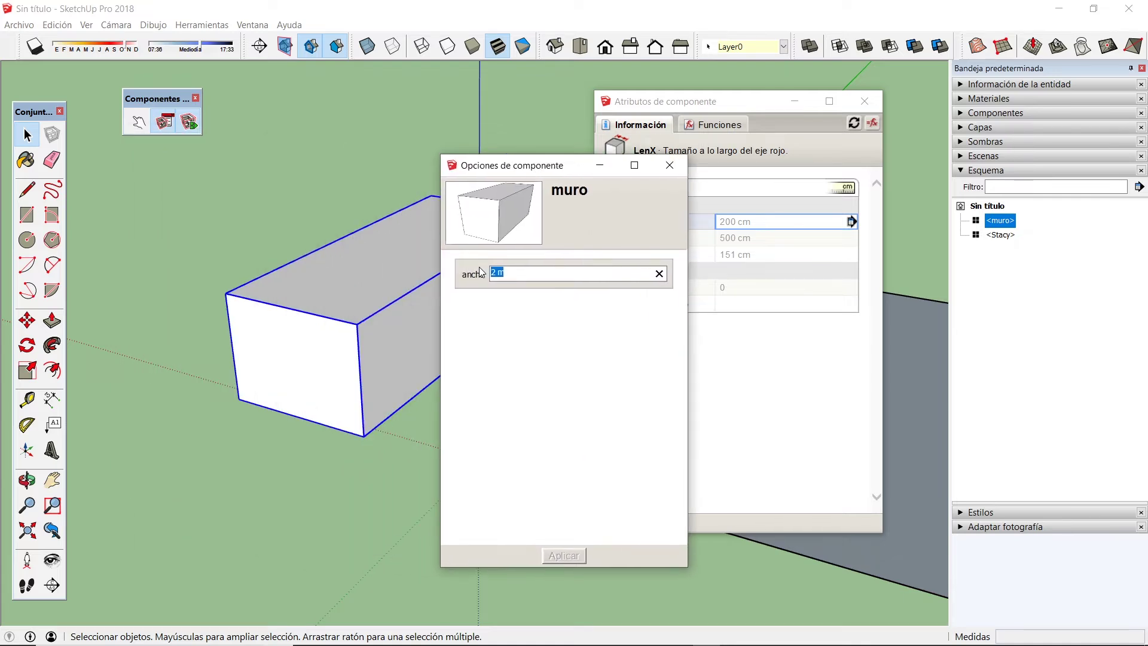
{"action": "type", "text": "0,3"}
{"action": "key", "text": "Return"}
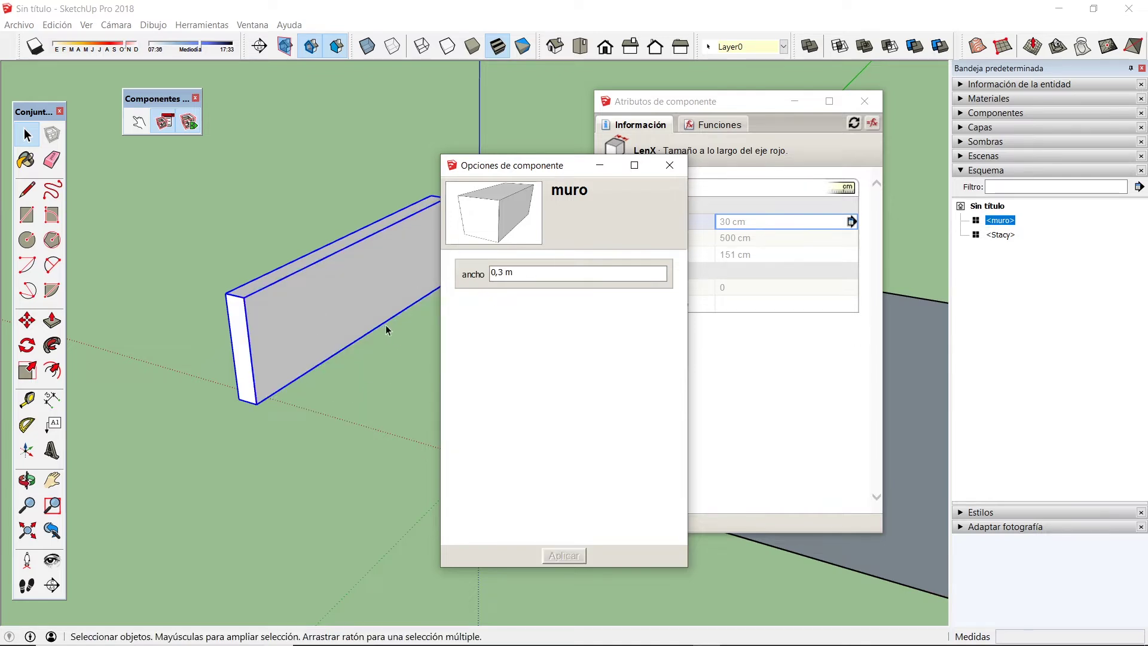
{"action": "left_click", "coordinate": [679, 171]}
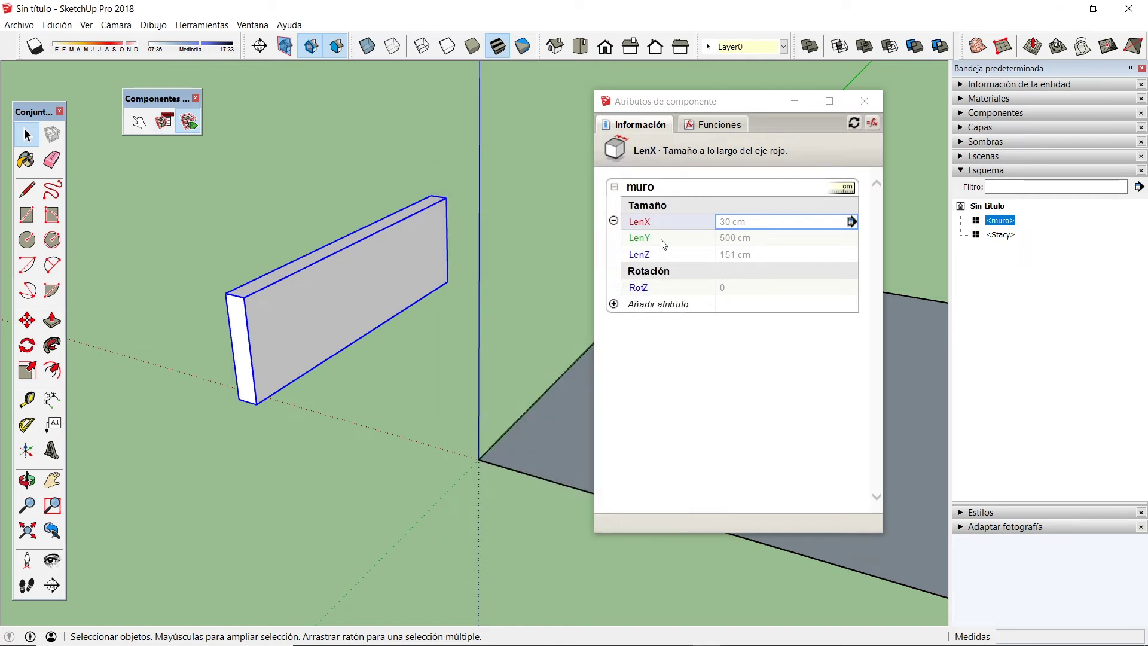
Set LenY's display rule to "Los usuarios pueden editar el texto", label it "longitud" and apply.
{"action": "left_click", "coordinate": [852, 238]}
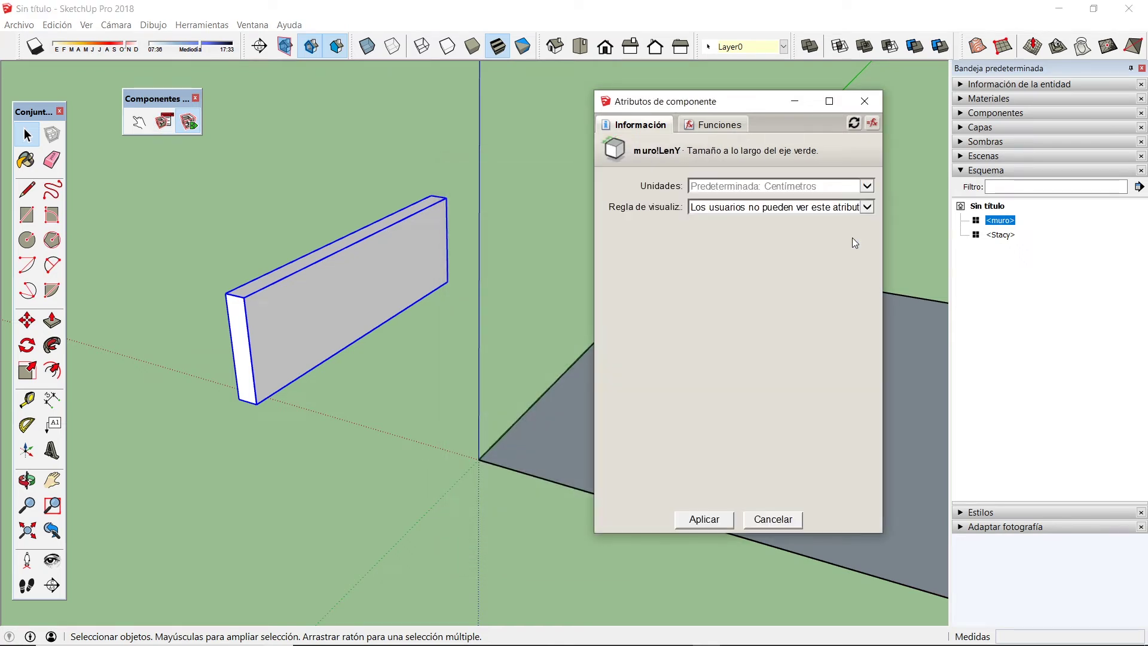
{"action": "left_click", "coordinate": [866, 207]}
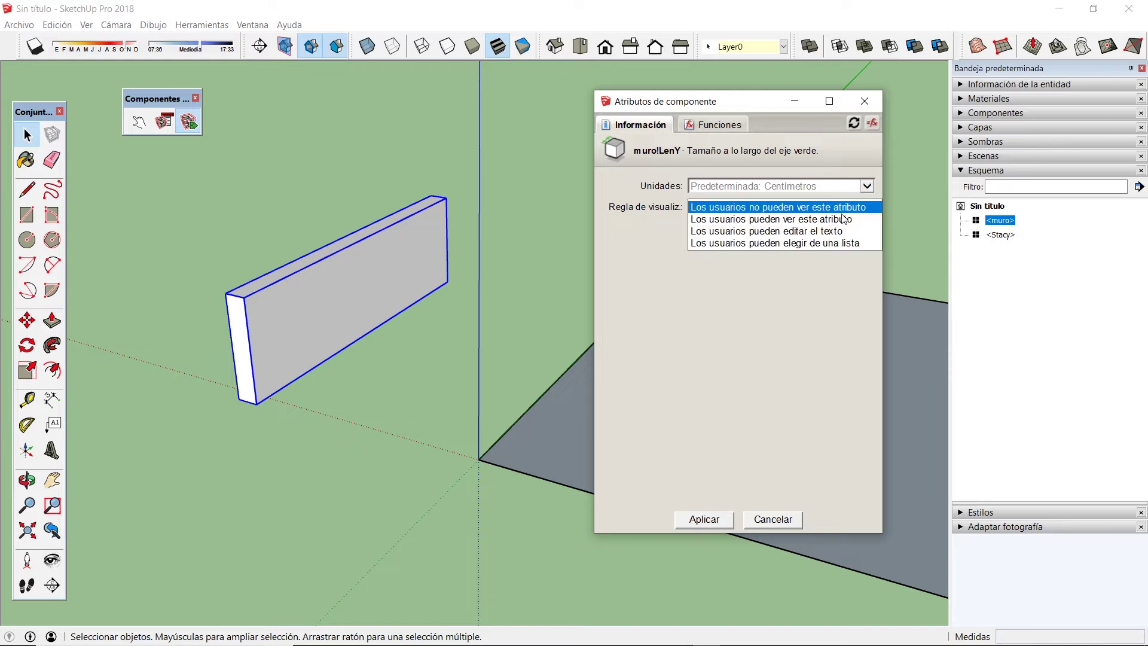
{"action": "left_click", "coordinate": [803, 232]}
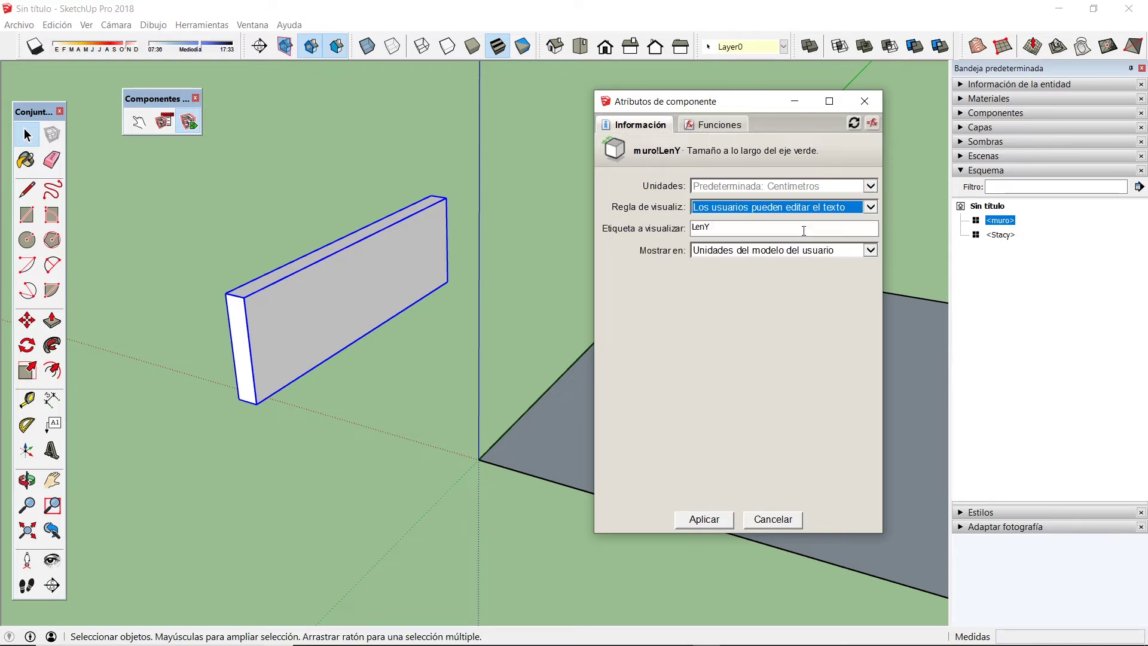
{"action": "left_click", "coordinate": [716, 225]}
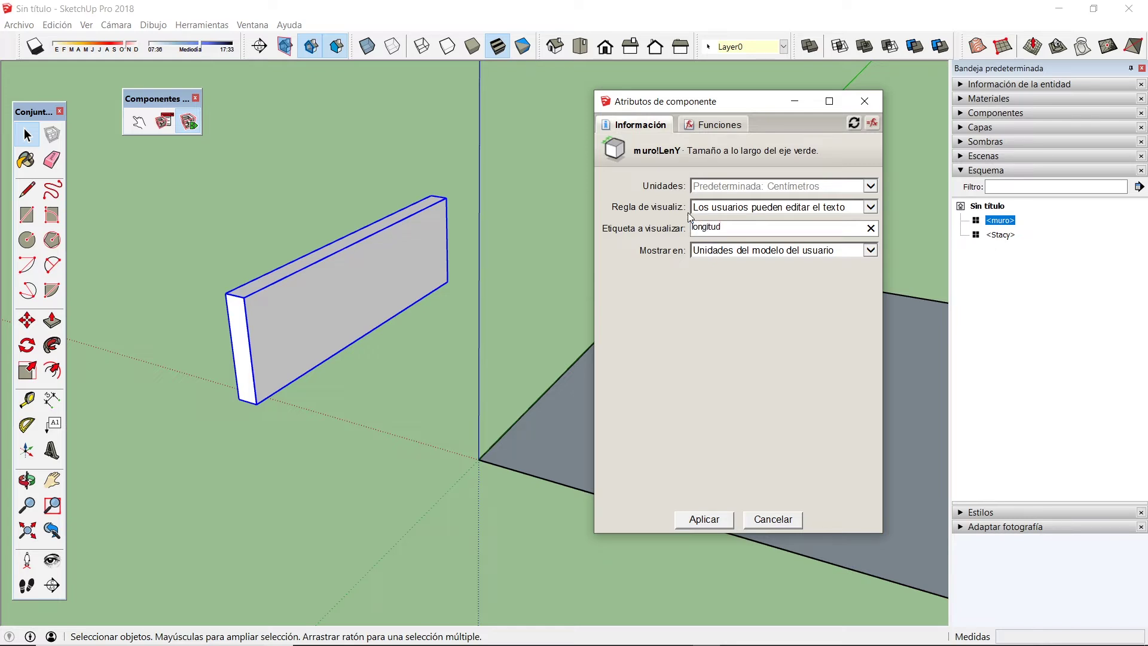
{"action": "left_click", "coordinate": [716, 520]}
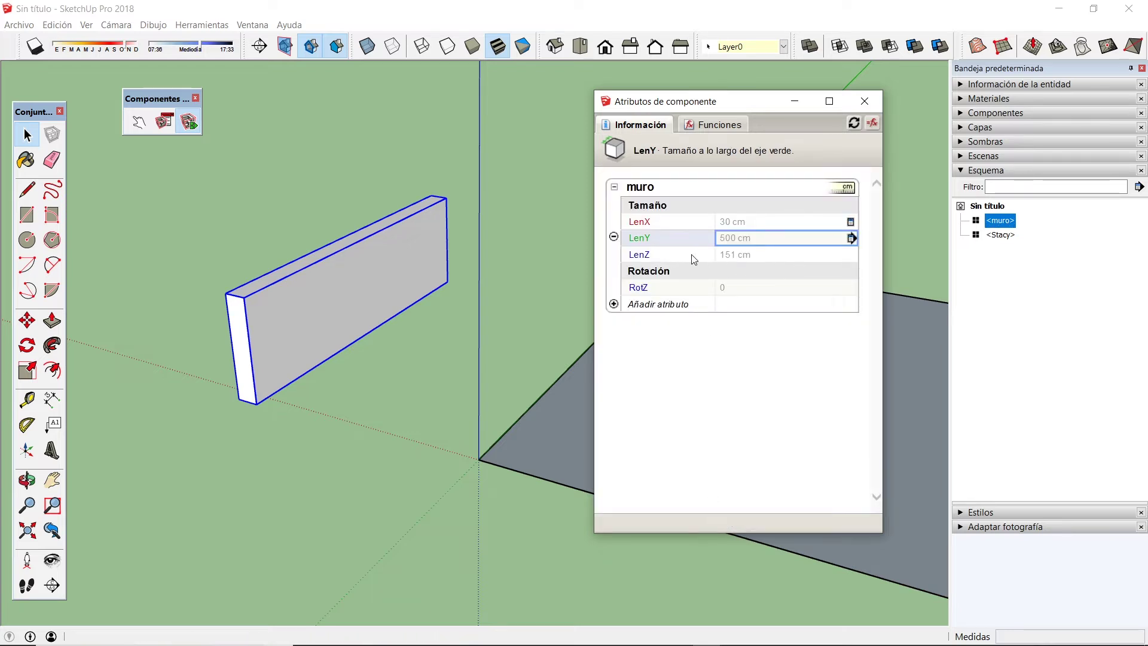
Set LenZ's display rule to "Los usuarios pueden editar el texto", label it "altura" and apply.
{"action": "left_click", "coordinate": [852, 256]}
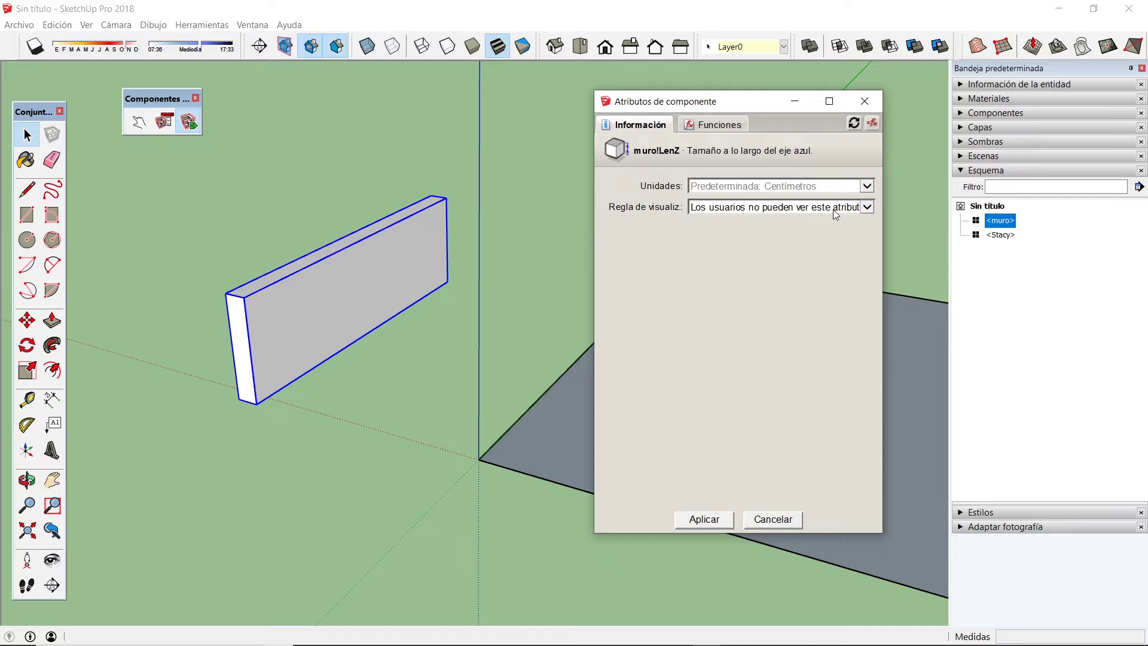
{"action": "left_click", "coordinate": [868, 207]}
{"action": "left_click", "coordinate": [797, 235]}
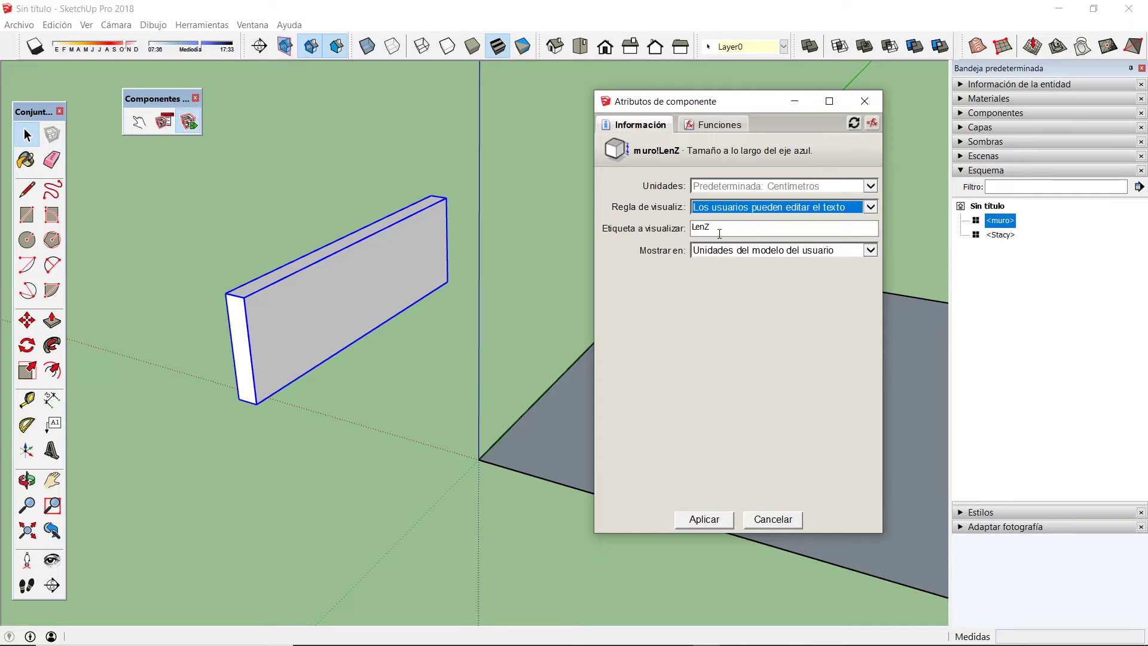
{"action": "left_click", "coordinate": [710, 227]}
{"action": "left_click_drag", "start_coordinate": [710, 227], "coordinate": [685, 223]}
{"action": "type", "text": "altura"}
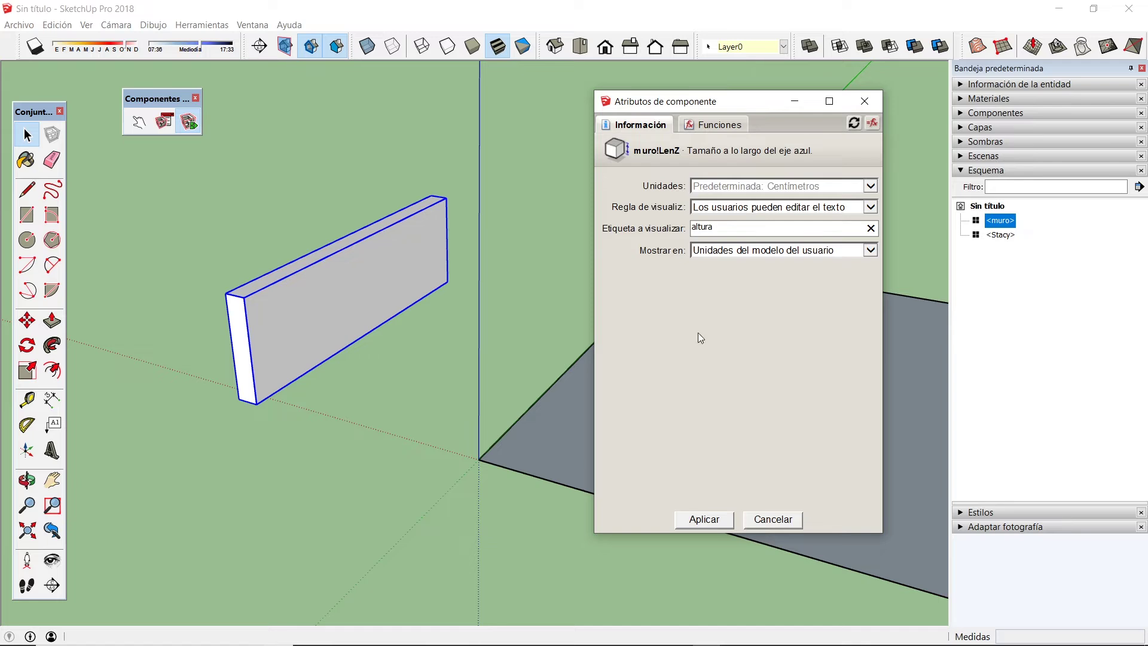
{"action": "left_click", "coordinate": [705, 519]}
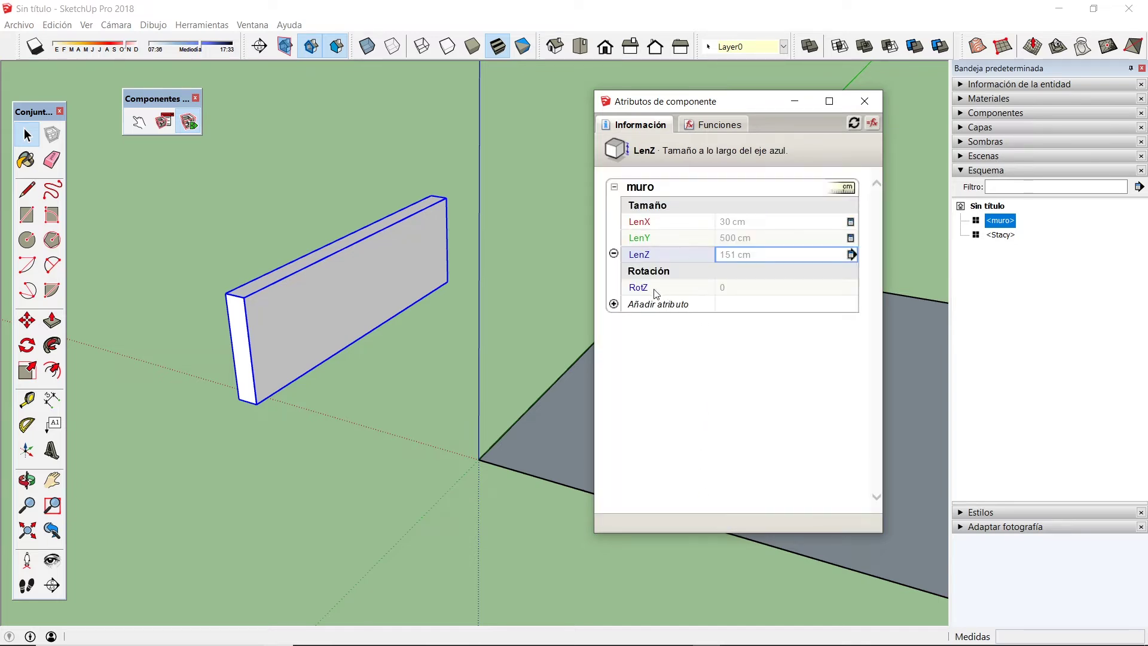
Make RotZ editable with "Los usuarios pueden editar el texto", label it "rotación", apply and close the component attributes.
{"action": "left_click", "coordinate": [852, 288]}
{"action": "left_click", "coordinate": [852, 288]}
{"action": "left_click", "coordinate": [801, 186]}
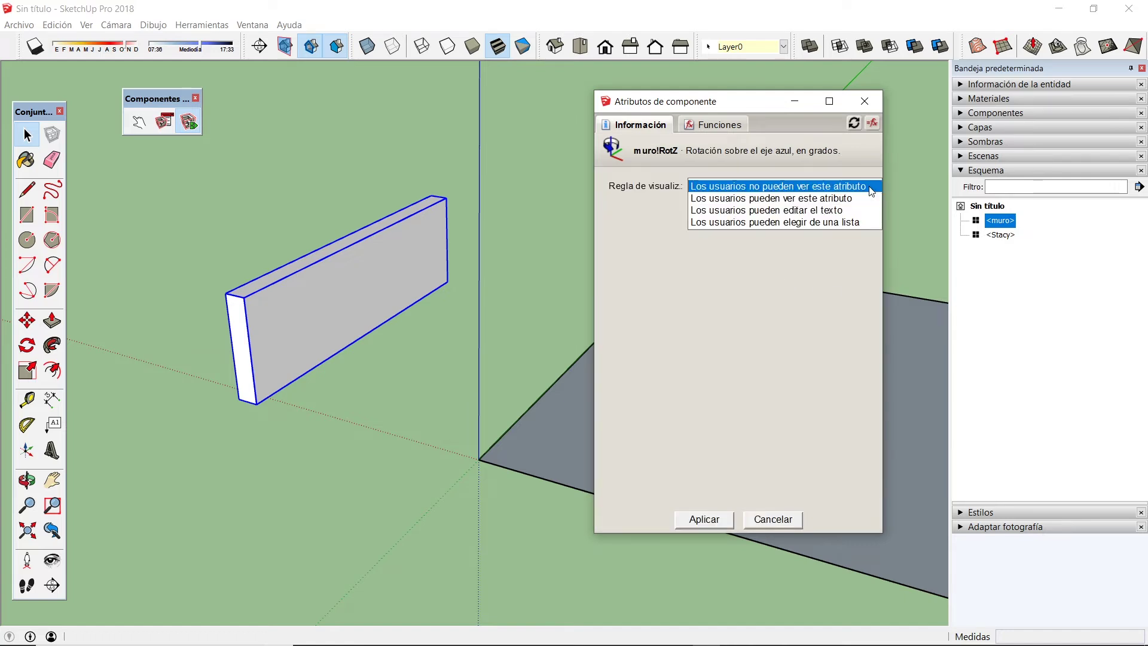
{"action": "left_click", "coordinate": [787, 210]}
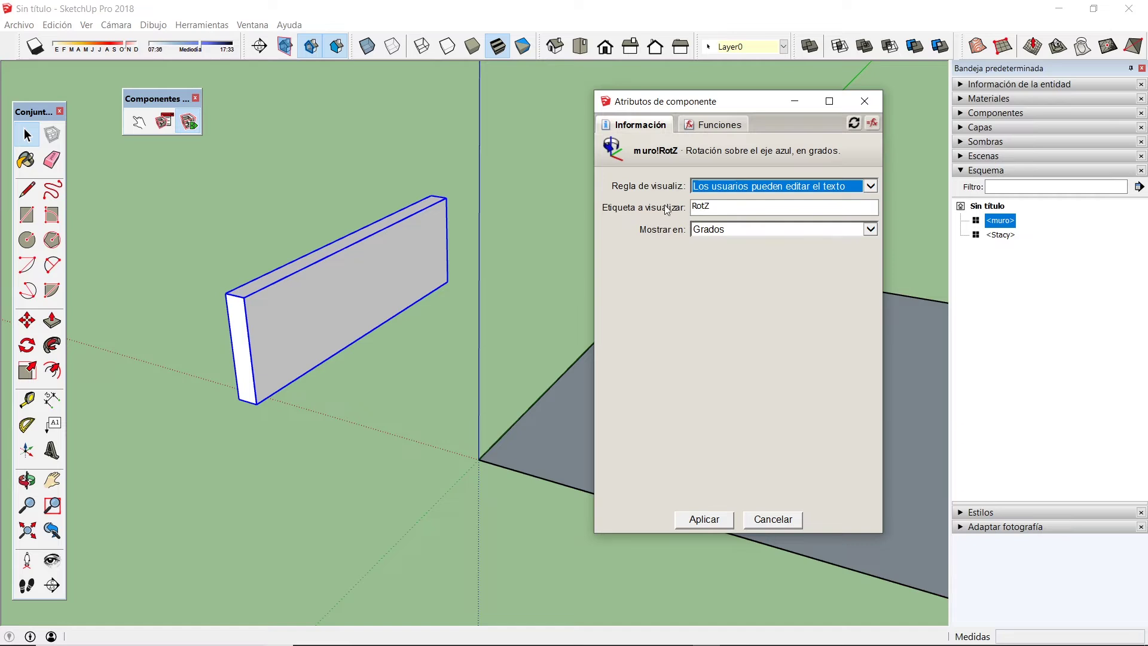
{"action": "left_click_drag", "start_coordinate": [721, 207], "coordinate": [677, 206]}
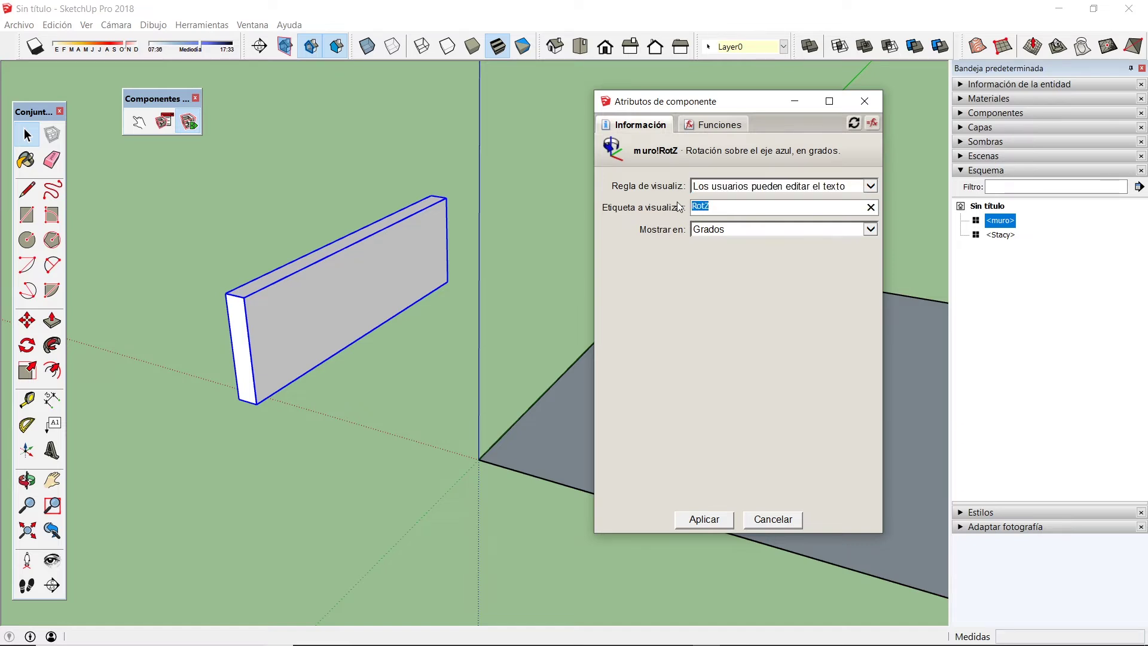
{"action": "type", "text": "rotación"}
{"action": "left_click", "coordinate": [705, 518]}
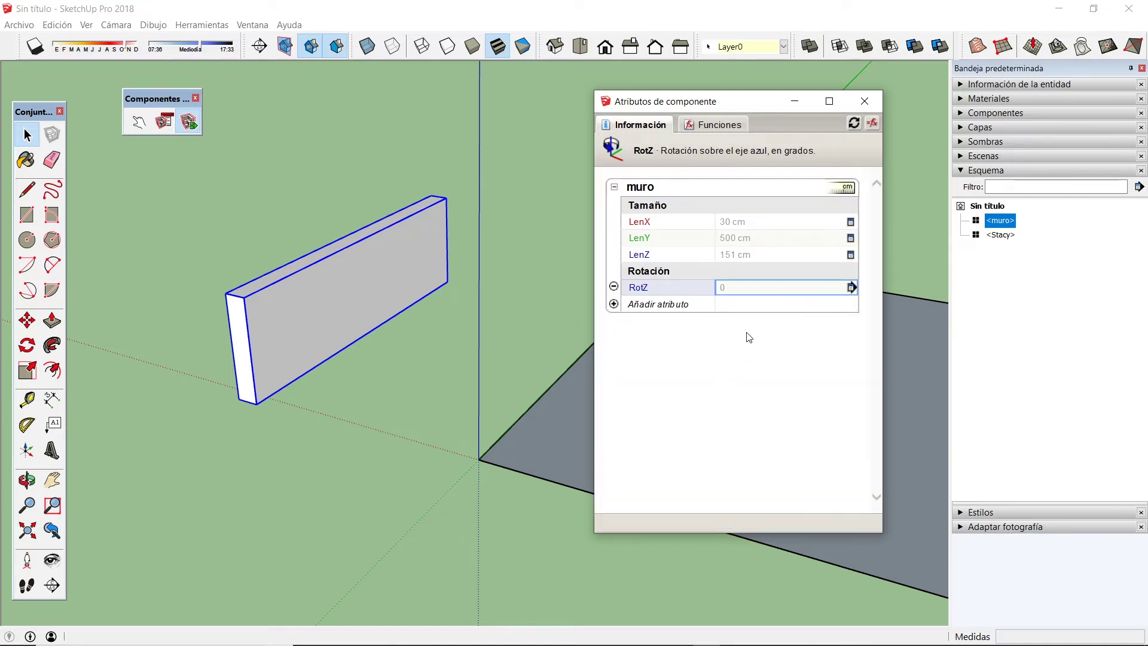
{"action": "left_click", "coordinate": [870, 101]}
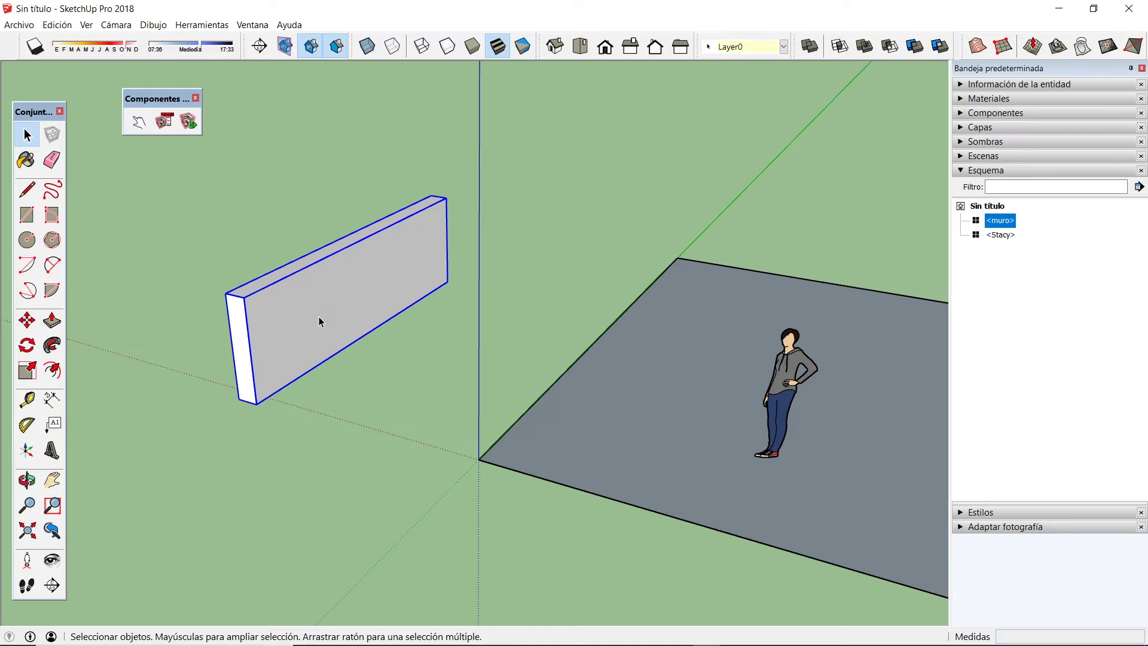
Set muro's ancho to 0,5 m in its component options.
{"action": "middle_click_drag", "start_coordinate": [318, 318], "coordinate": [323, 295]}
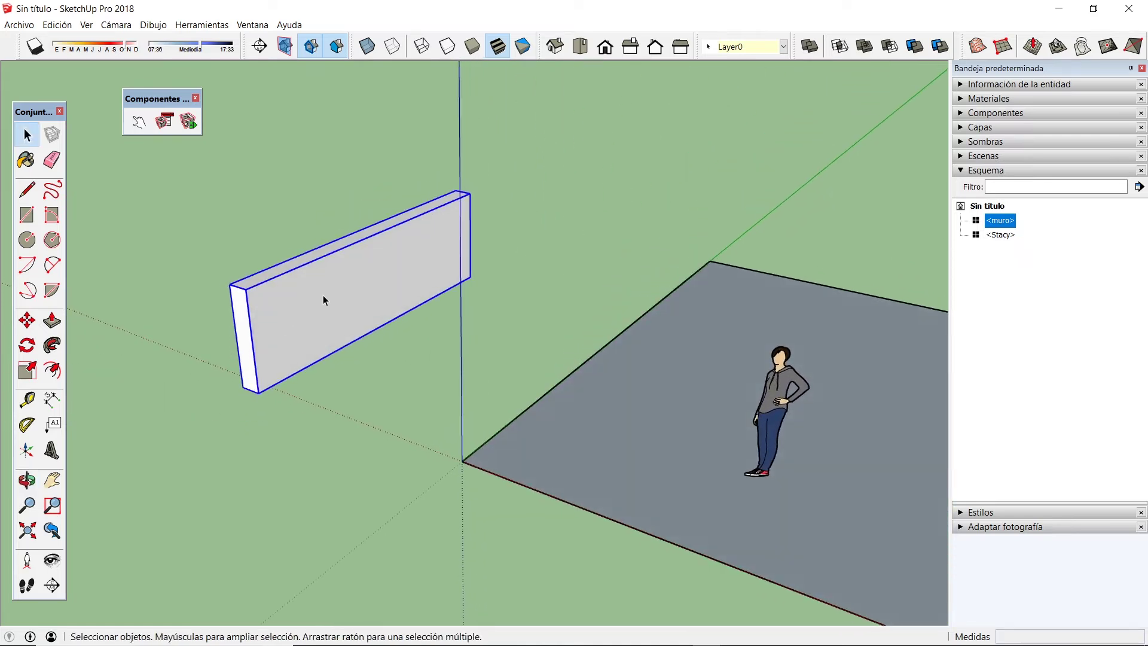
{"action": "left_click", "coordinate": [352, 364]}
{"action": "left_click", "coordinate": [312, 326]}
{"action": "left_click", "coordinate": [165, 122]}
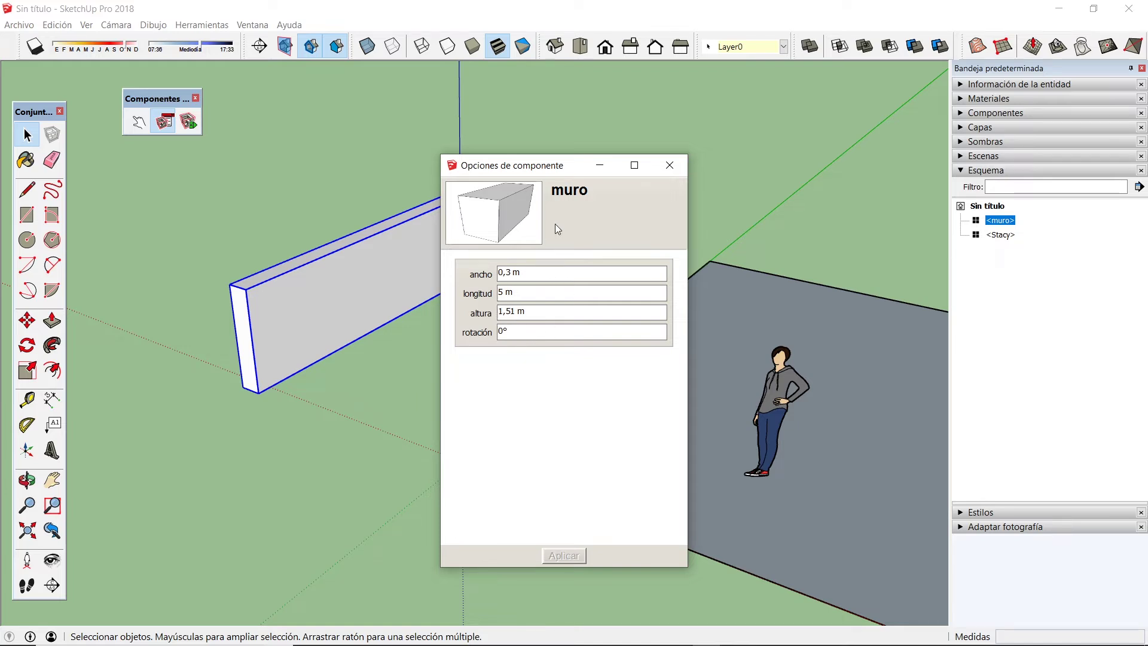
{"action": "left_click_drag", "start_coordinate": [573, 171], "coordinate": [746, 177]}
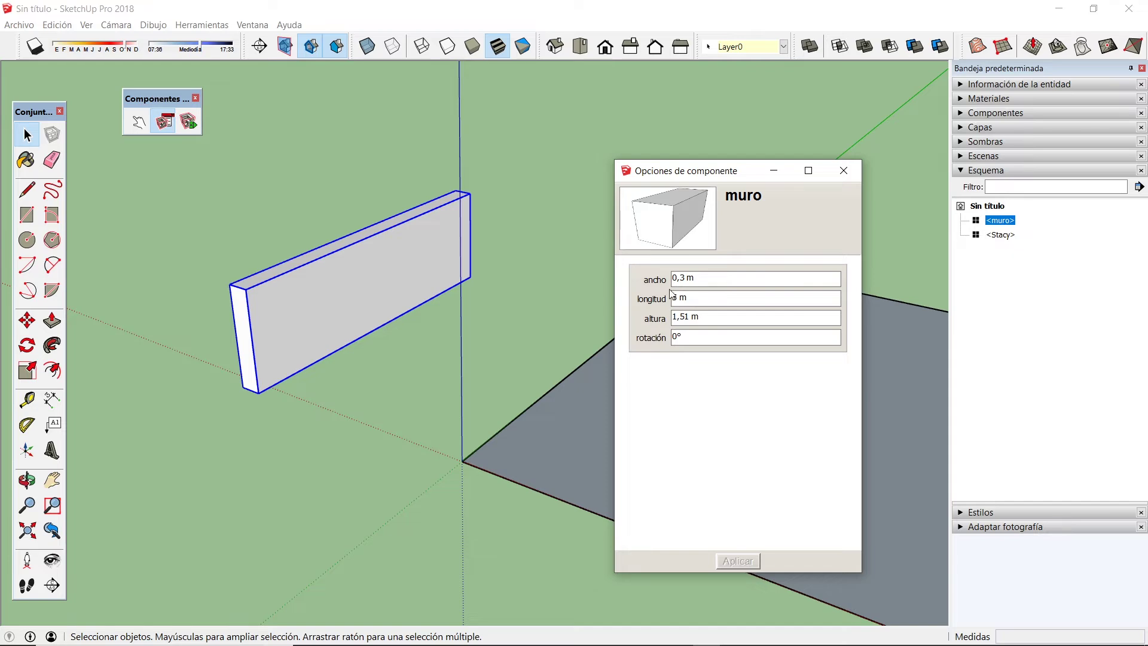
{"action": "left_click_drag", "start_coordinate": [702, 282], "coordinate": [673, 280]}
{"action": "type", "text": "0,5"}
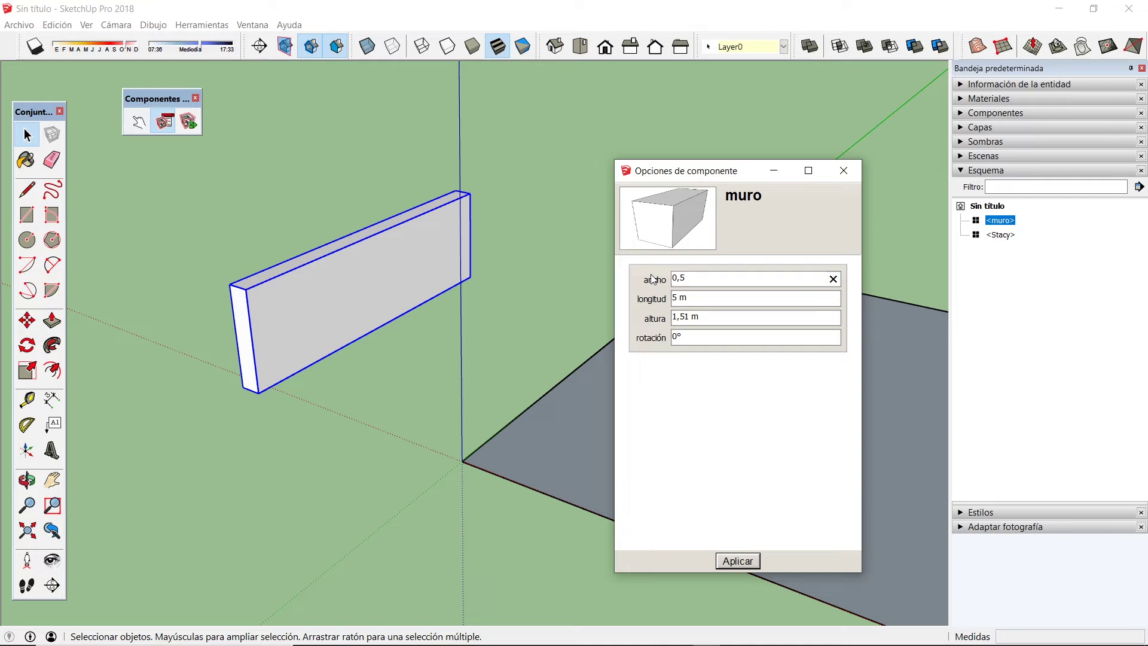
{"action": "key", "text": "Return"}
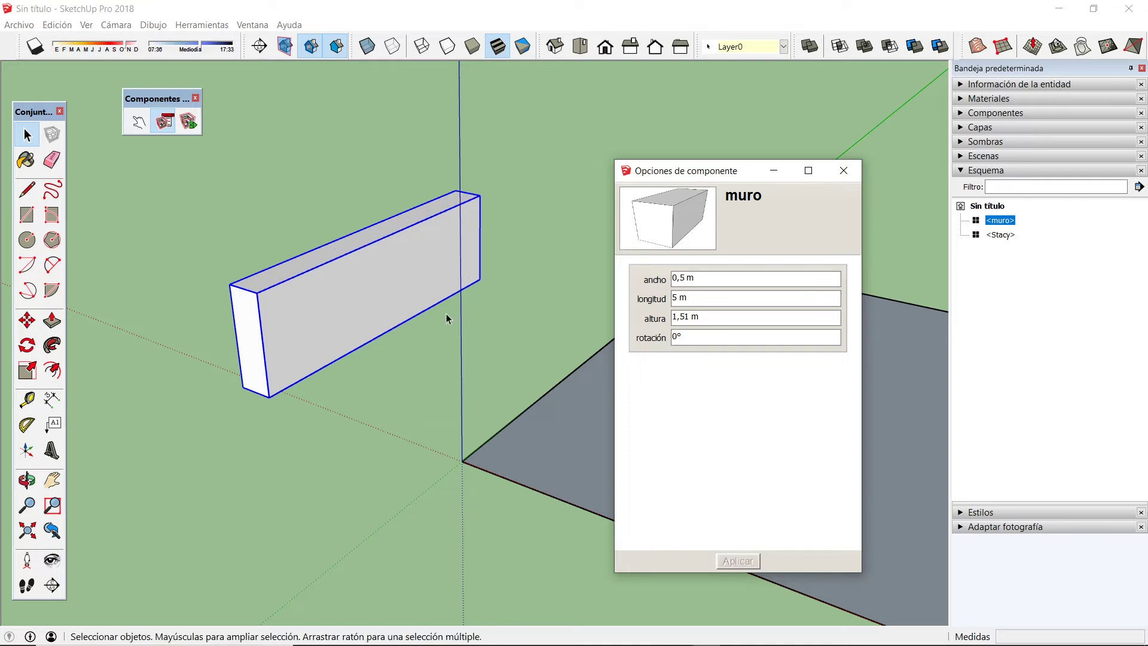
Set muro's longitud to 10 m and close the component options.
{"action": "left_click", "coordinate": [695, 295]}
{"action": "type", "text": "10m"}
{"action": "key", "text": "Return"}
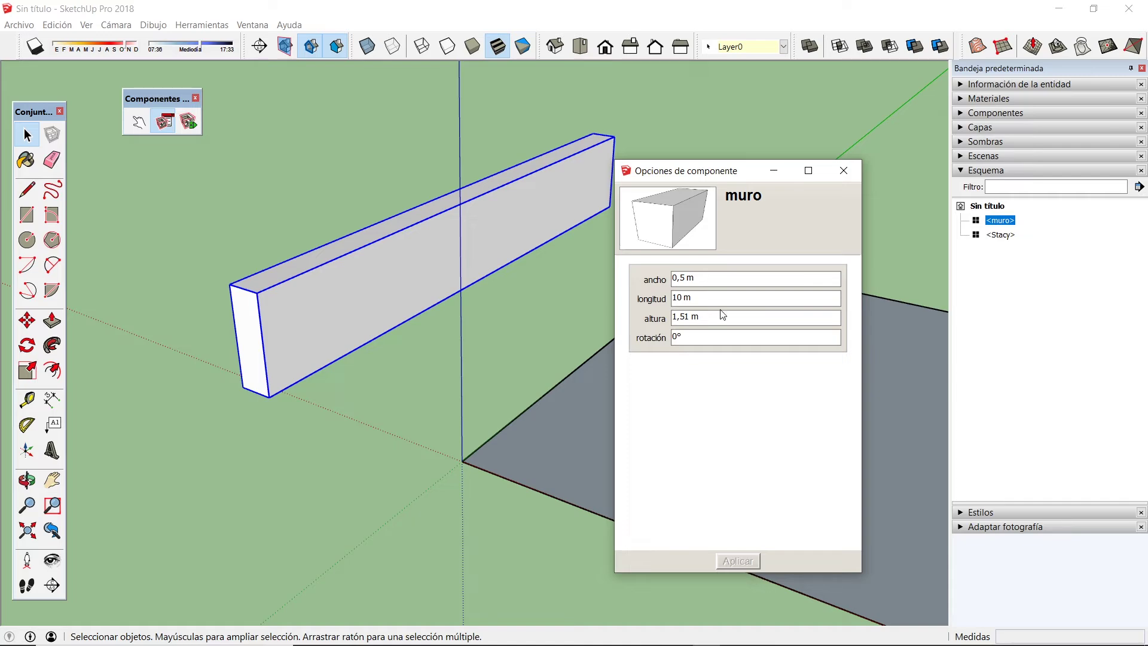
{"action": "left_click", "coordinate": [844, 171]}
Move the wall by its lower outer corner onto the floor's corner at the axes origin.
{"action": "key", "text": "o"}
{"action": "left_click_drag", "start_coordinate": [428, 320], "coordinate": [418, 366]}
{"action": "key", "text": "space"}
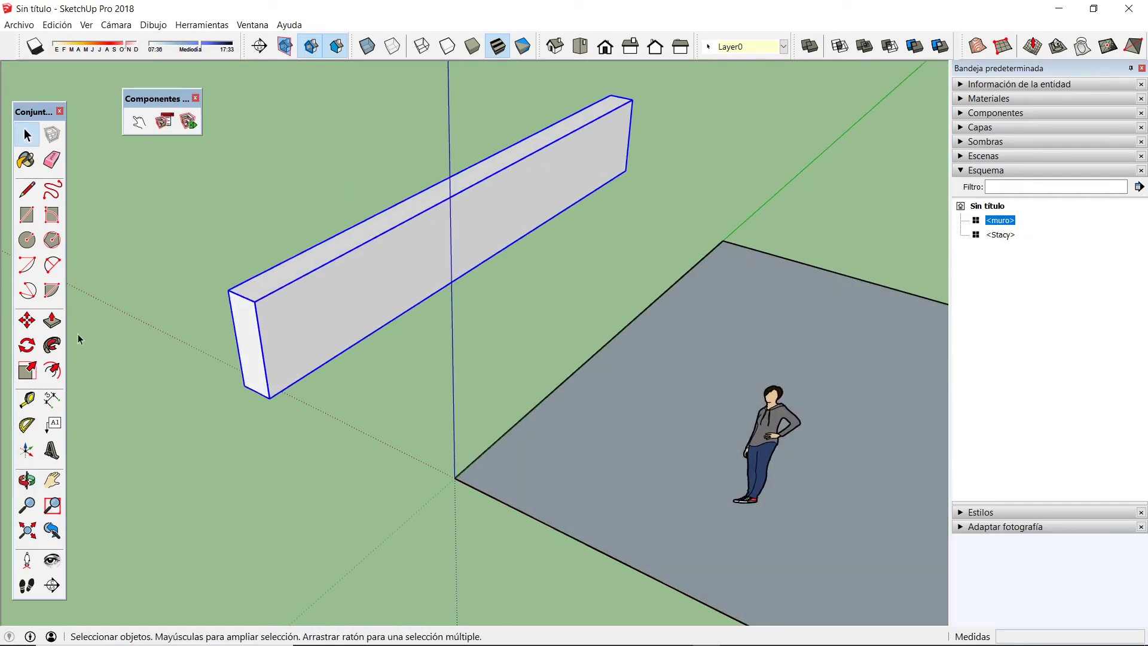
{"action": "left_click", "coordinate": [27, 321]}
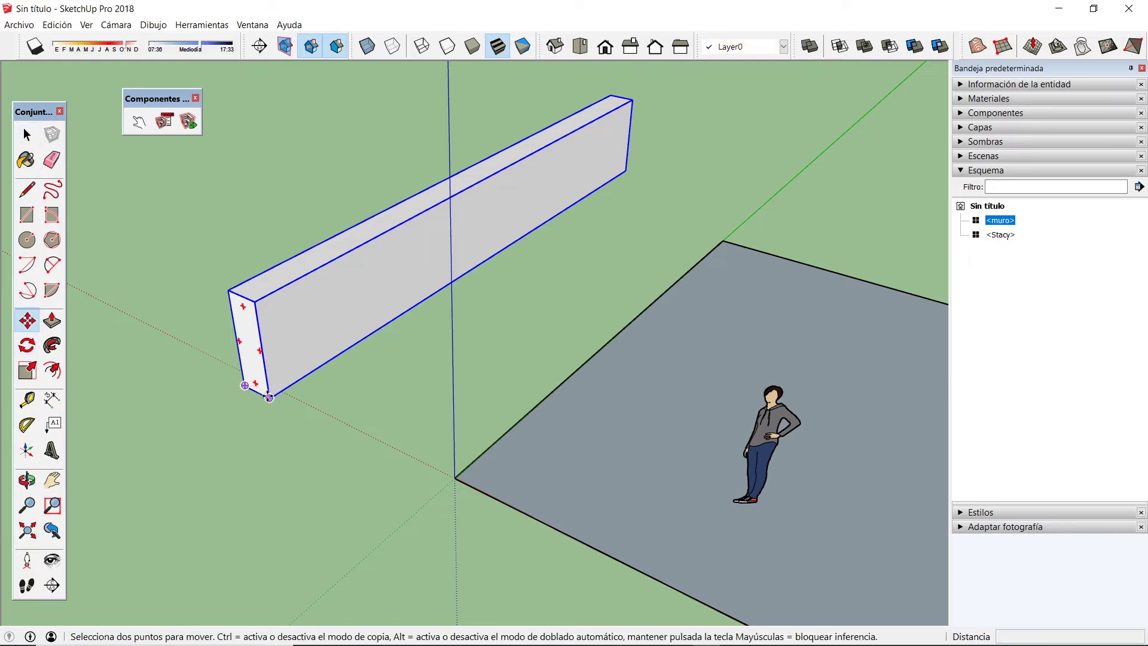
{"action": "left_click", "coordinate": [244, 385]}
{"action": "left_click", "coordinate": [457, 477]}
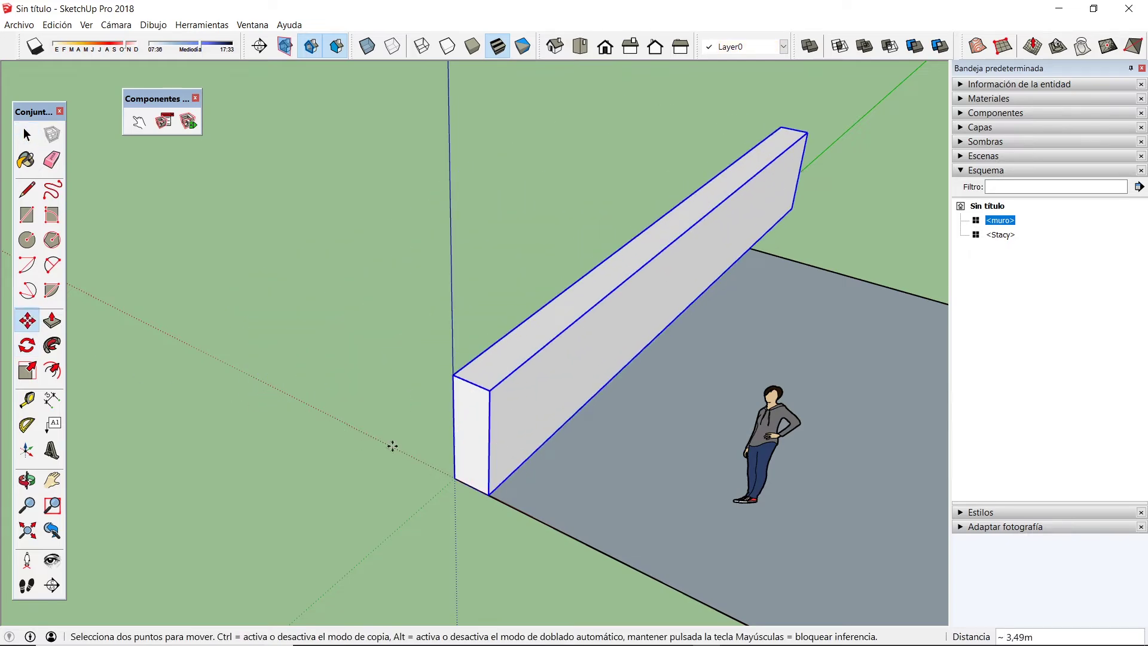
{"action": "scroll", "coordinate": [350, 376], "scroll_direction": "down", "scroll_amount": 2}
{"action": "middle_click_drag", "start_coordinate": [351, 376], "coordinate": [67, 235]}
{"action": "left_click", "coordinate": [27, 135]}
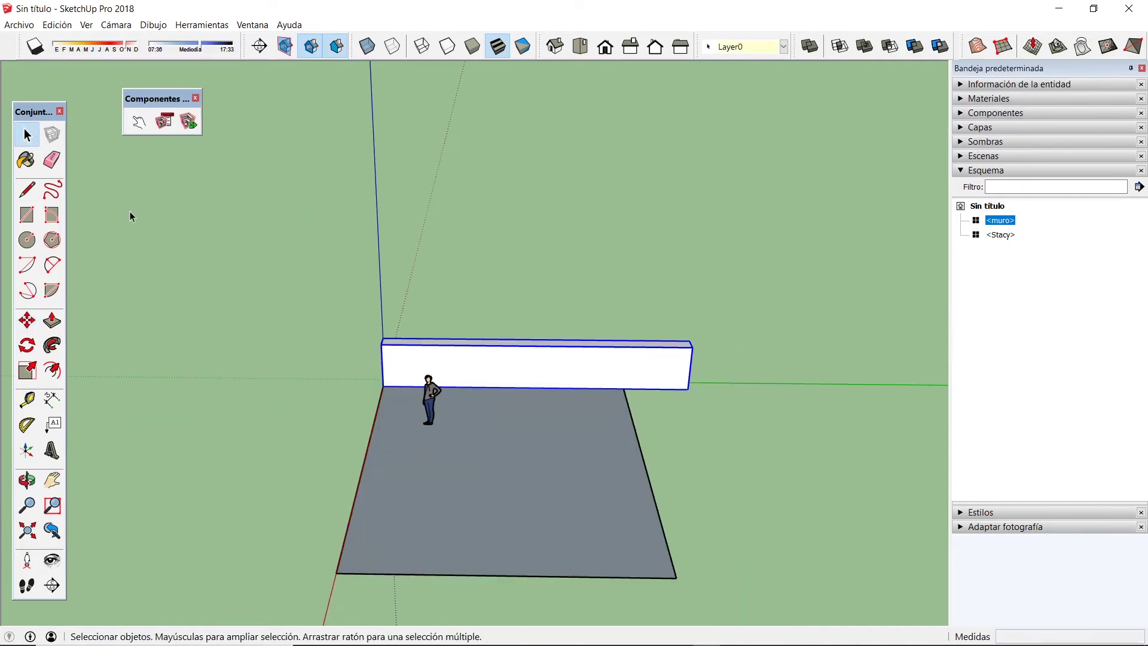
Inside the muro component, push the wall's far end face back about 2,10 m to the floor's edge and leave the component.
{"action": "middle_click_drag", "start_coordinate": [131, 213], "coordinate": [504, 391]}
{"action": "scroll", "coordinate": [693, 414], "scroll_direction": "up", "scroll_amount": 3}
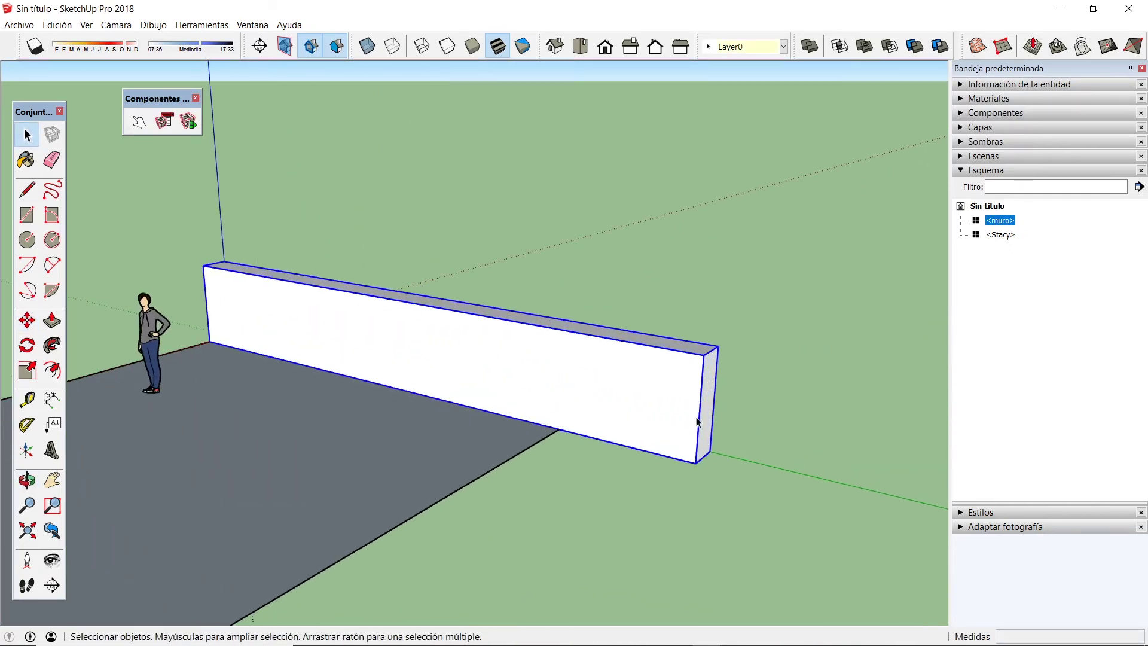
{"action": "double_click", "coordinate": [700, 422]}
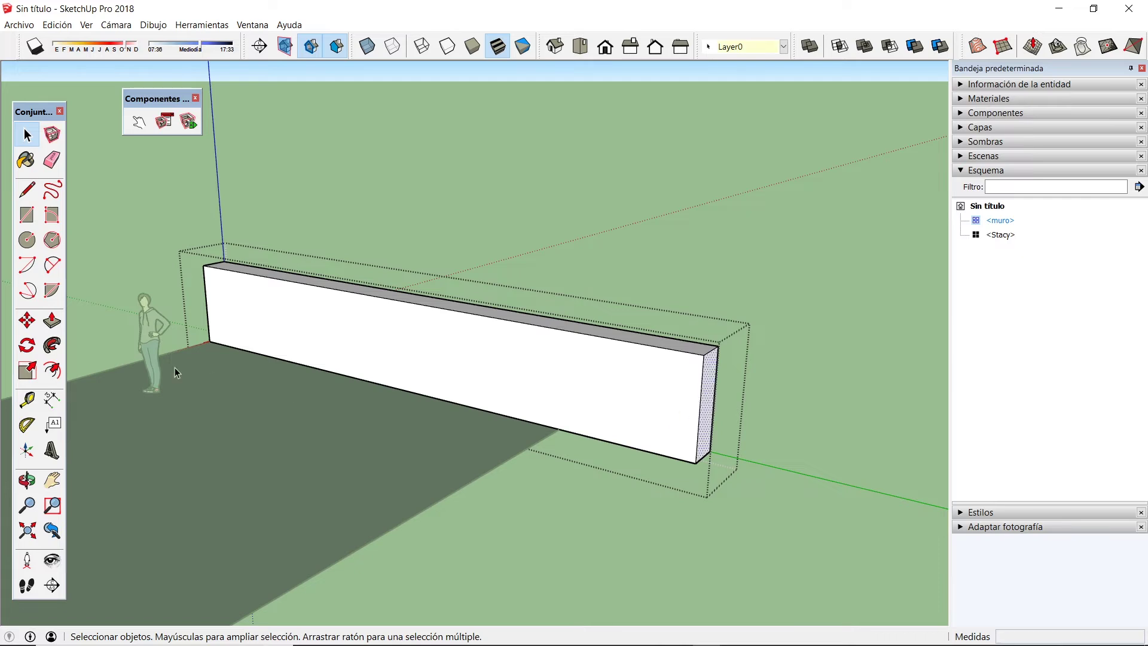
{"action": "left_click", "coordinate": [52, 320]}
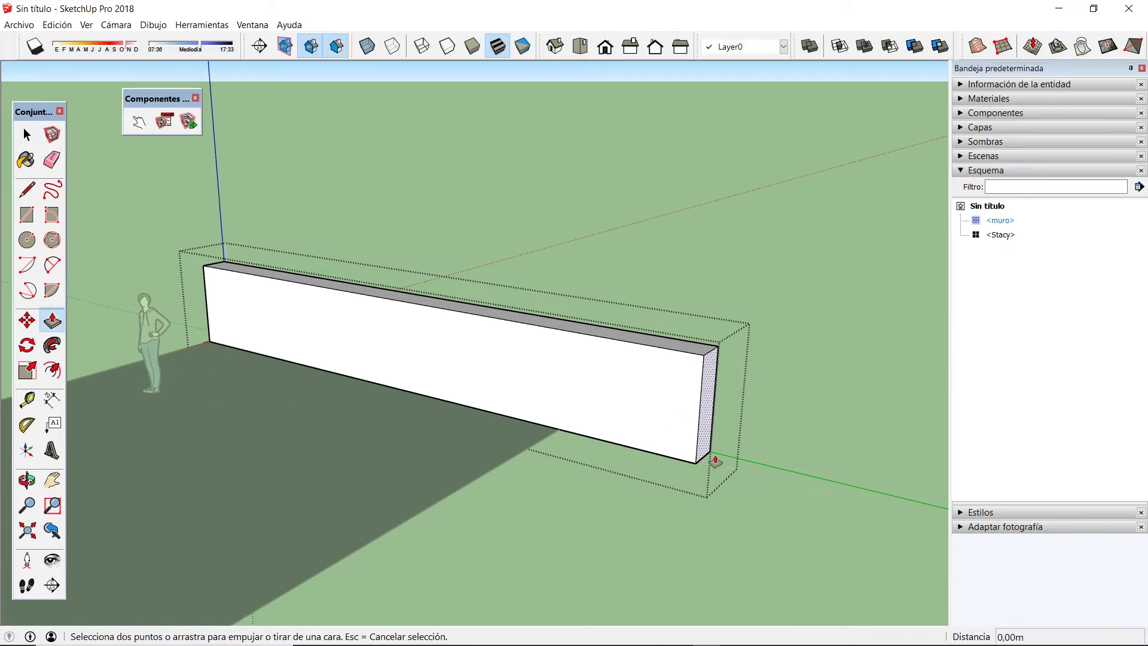
{"action": "left_click", "coordinate": [711, 405]}
{"action": "left_click", "coordinate": [714, 399]}
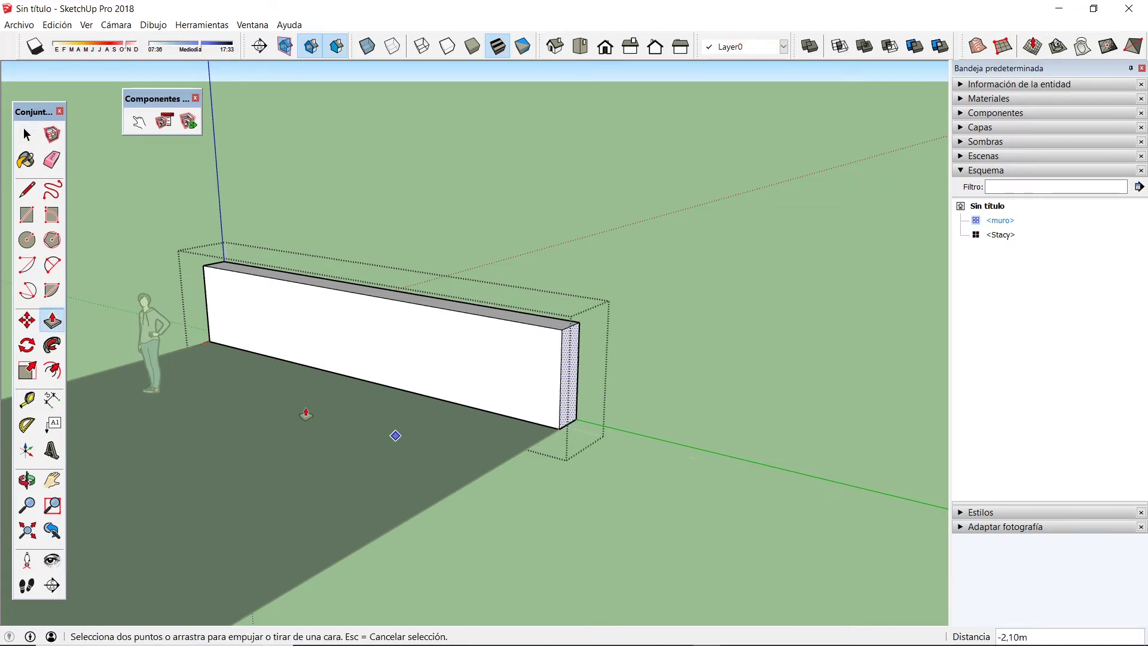
{"action": "middle_click_drag", "start_coordinate": [397, 436], "coordinate": [532, 472]}
{"action": "left_click", "coordinate": [27, 136]}
{"action": "left_click", "coordinate": [402, 249]}
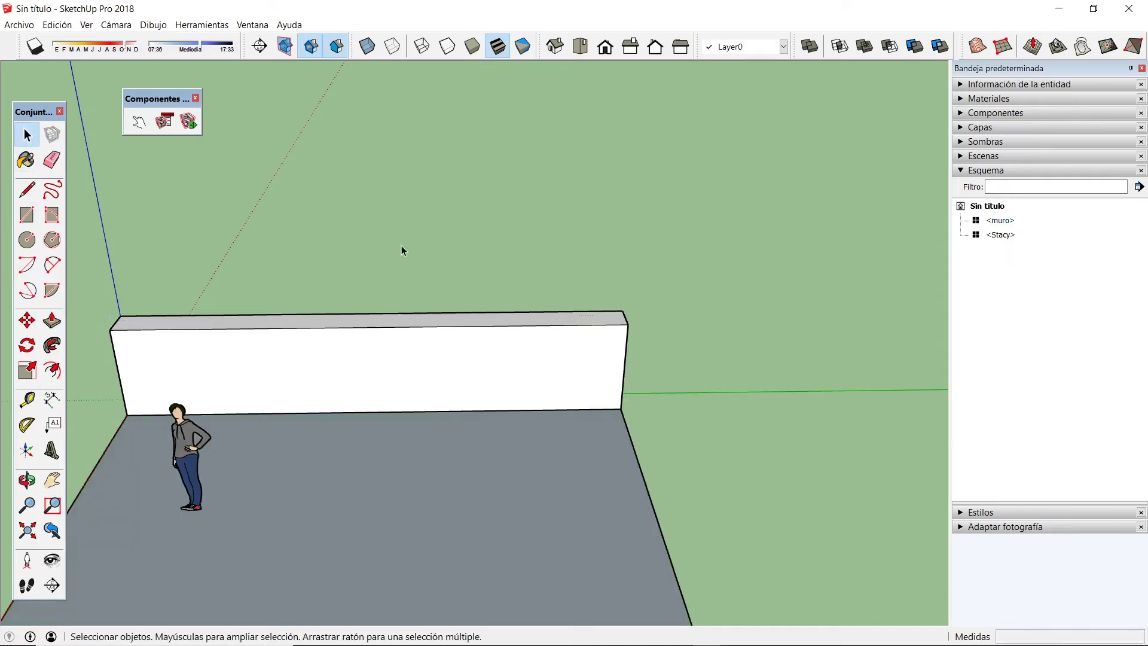
Review muro's component options and the display rule choices of its LenX attribute, and close both dialogs.
{"action": "middle_click_drag", "start_coordinate": [403, 248], "coordinate": [390, 361]}
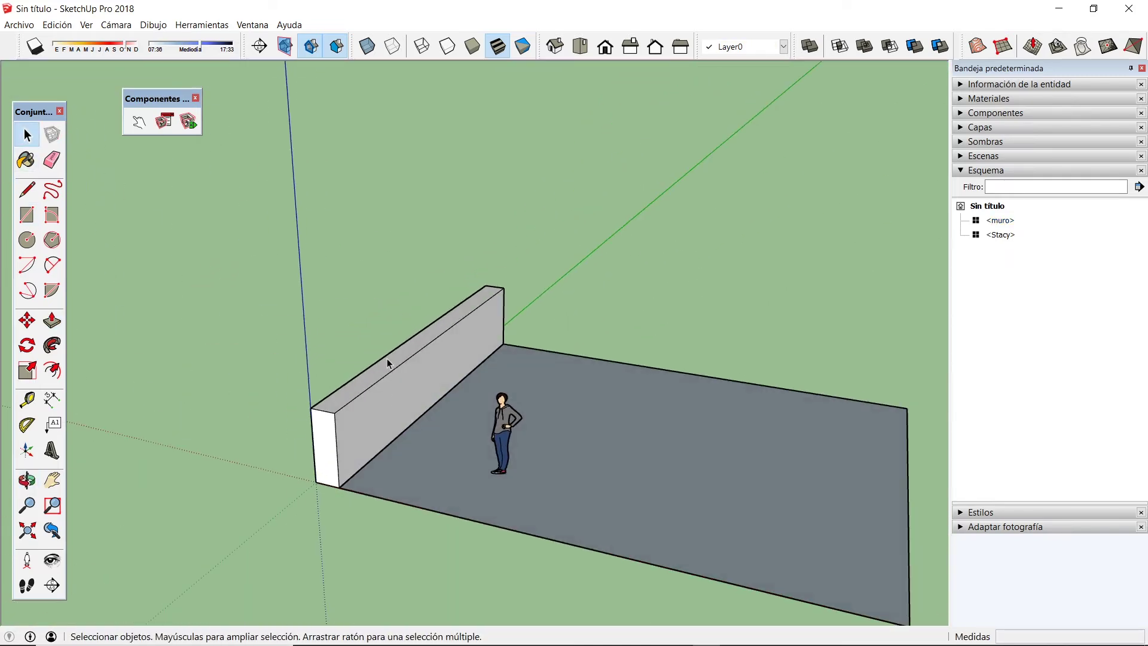
{"action": "left_click", "coordinate": [398, 419]}
{"action": "left_click", "coordinate": [164, 121]}
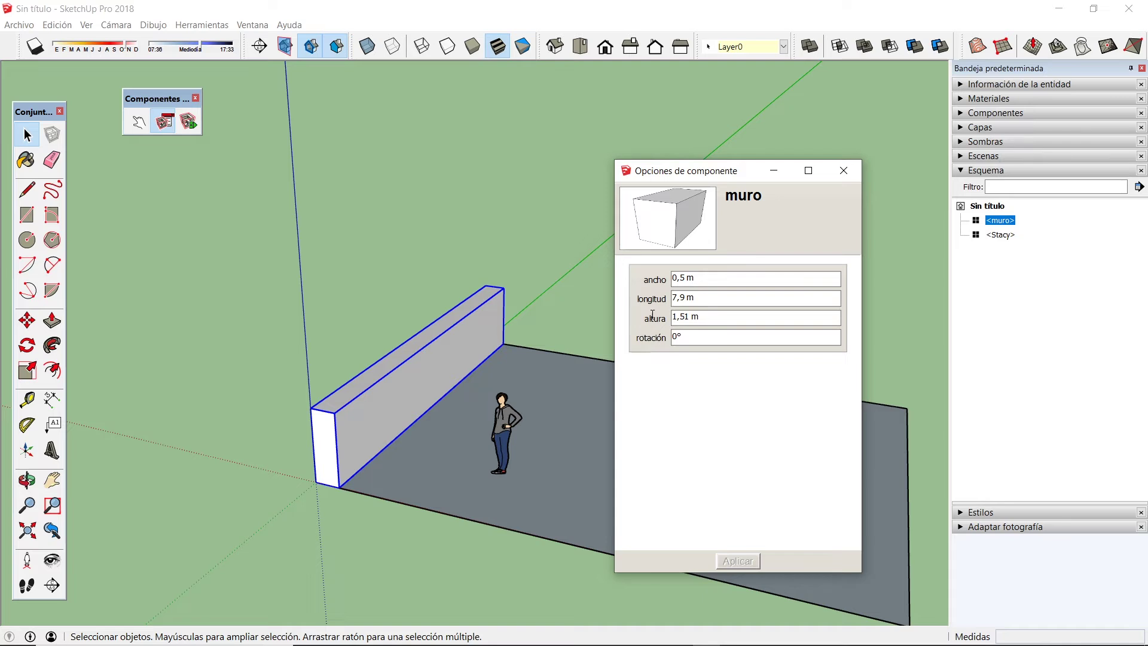
{"action": "left_click", "coordinate": [189, 123]}
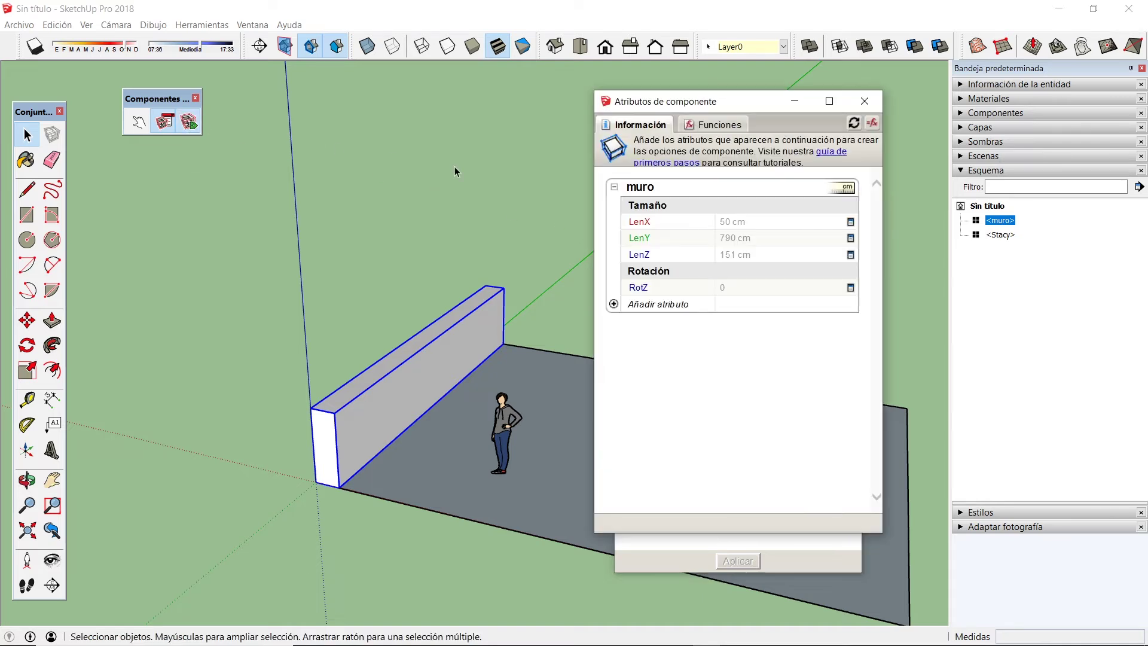
{"action": "left_click", "coordinate": [851, 222]}
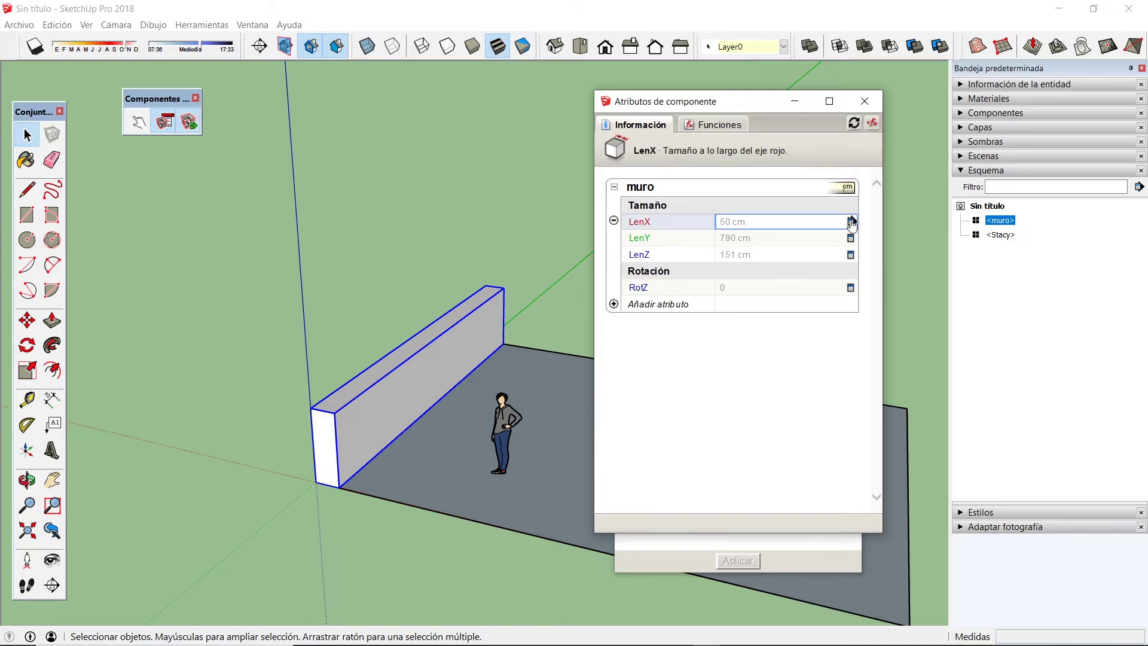
{"action": "left_click", "coordinate": [851, 222]}
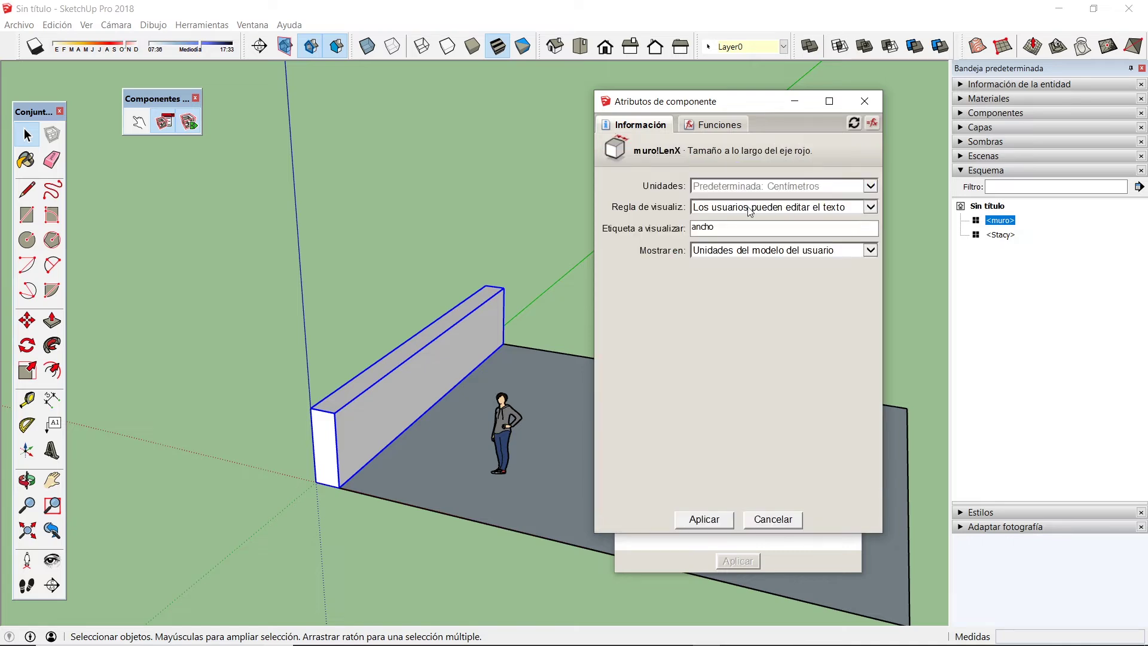
{"action": "left_click", "coordinate": [870, 207]}
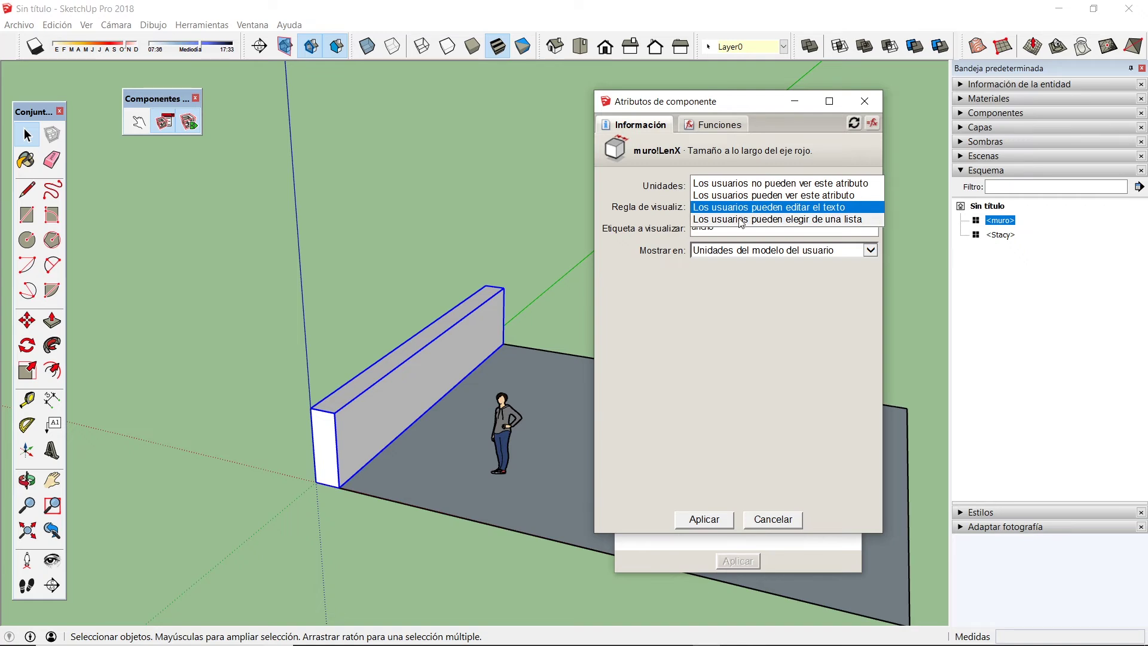
{"action": "left_click", "coordinate": [865, 101]}
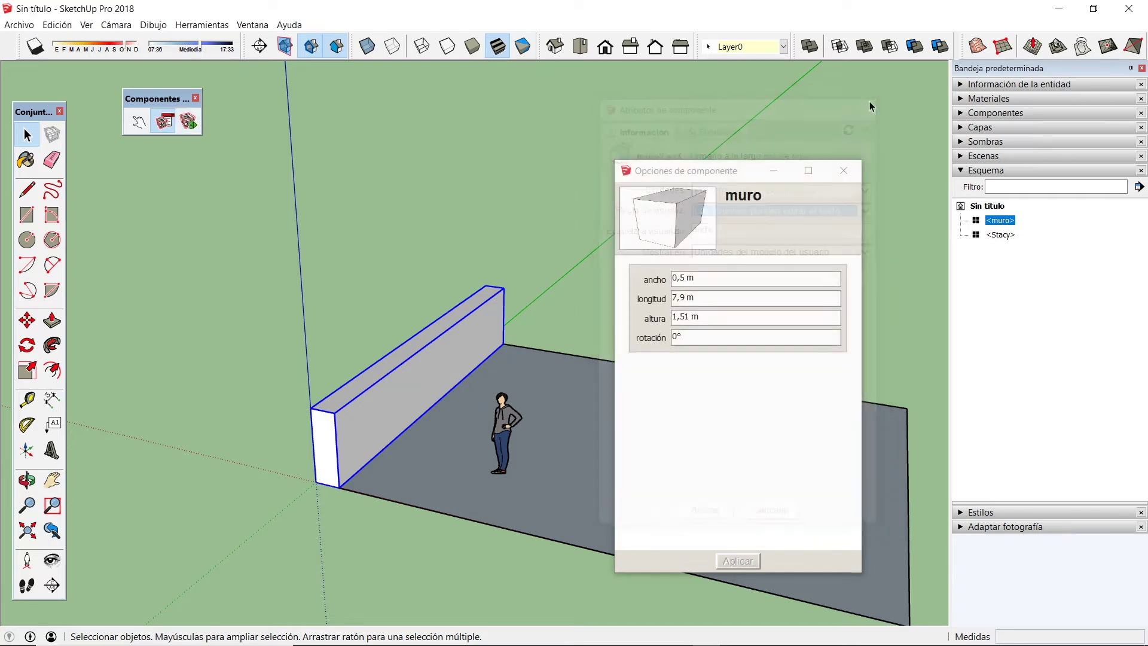
{"action": "left_click", "coordinate": [843, 172]}
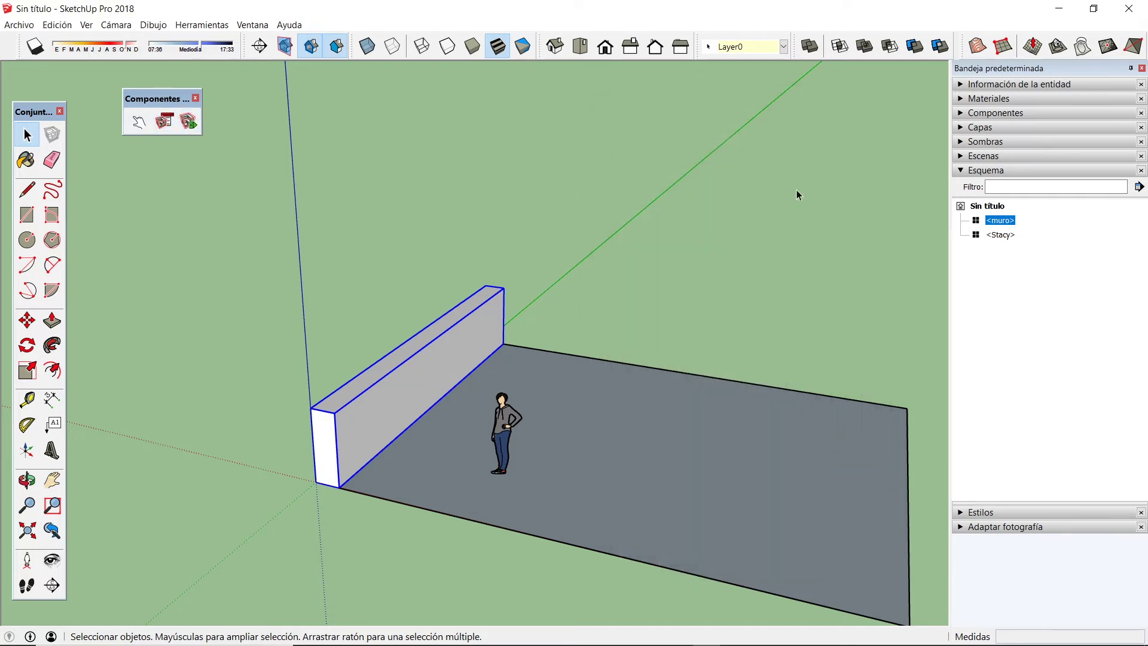
Draw a narrow rectangle of about 0,71 by 6,79 m along the red axis, just beyond the floor's edge.
{"action": "left_click", "coordinate": [439, 216]}
{"action": "left_click", "coordinate": [27, 214]}
{"action": "scroll", "coordinate": [146, 255], "scroll_direction": "down", "scroll_amount": 5}
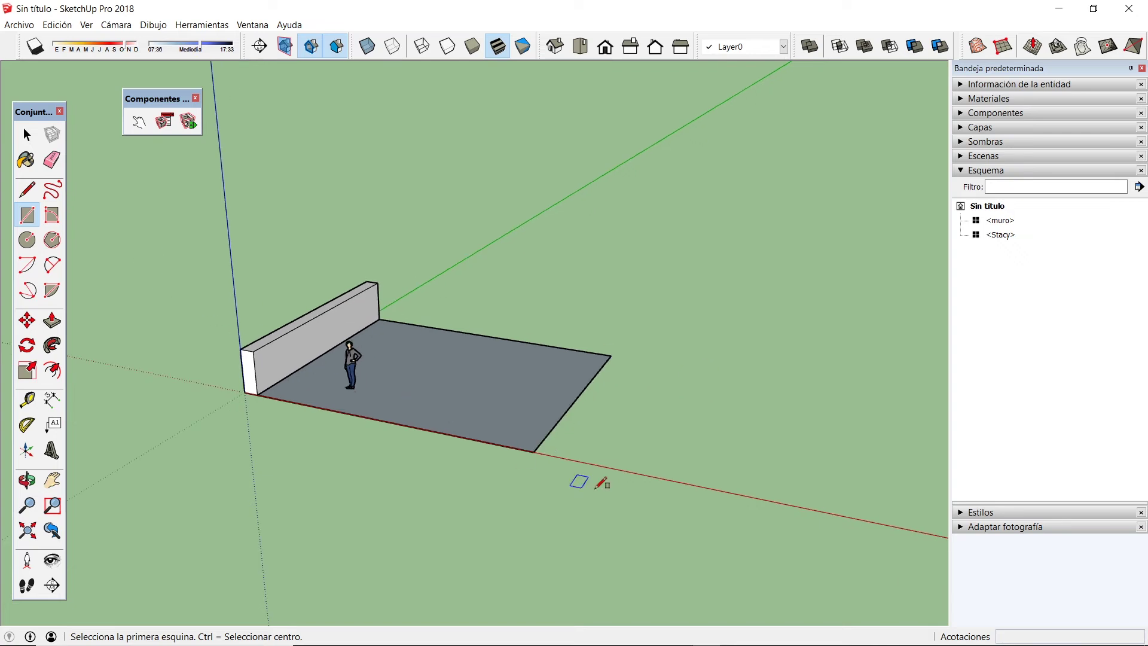
{"action": "scroll", "coordinate": [596, 488], "scroll_direction": "up", "scroll_amount": 2}
{"action": "left_click", "coordinate": [561, 452]}
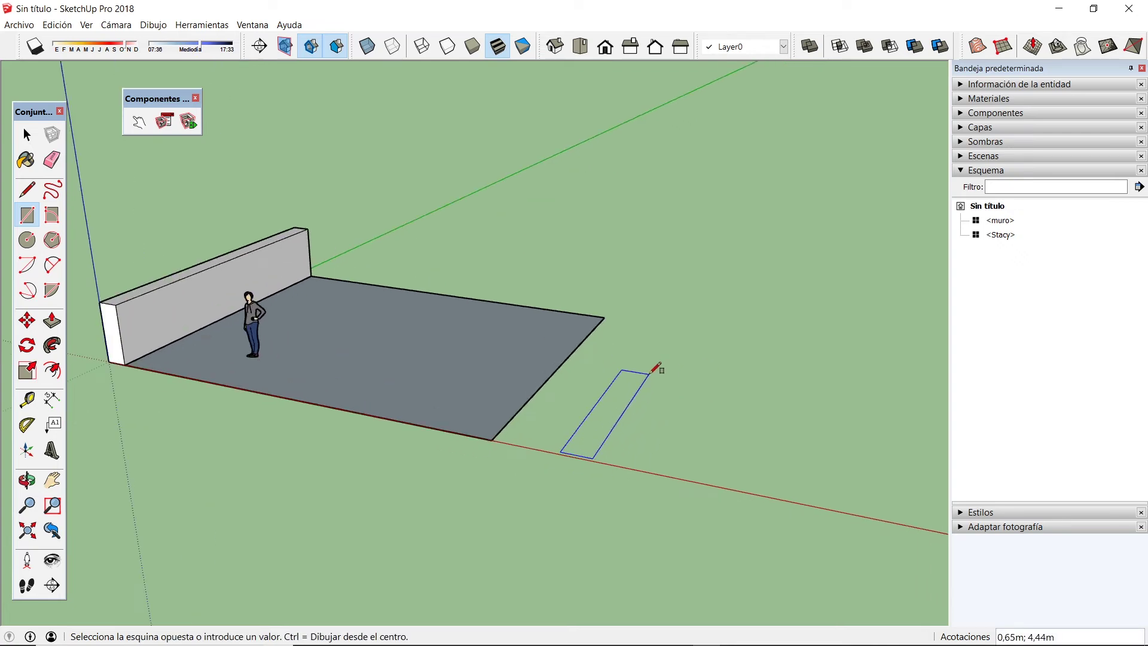
{"action": "left_click", "coordinate": [673, 341]}
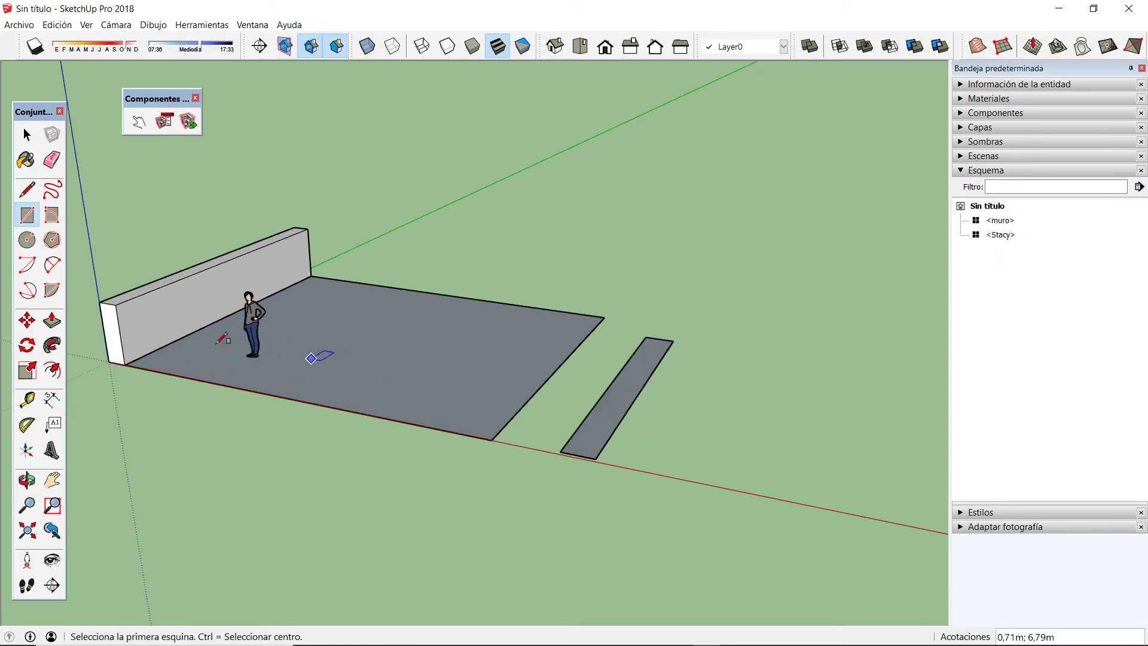
Push/pull the narrow rectangle up about 2,19 m to form a second wall.
{"action": "key", "text": "p"}
{"action": "left_click", "coordinate": [595, 418]}
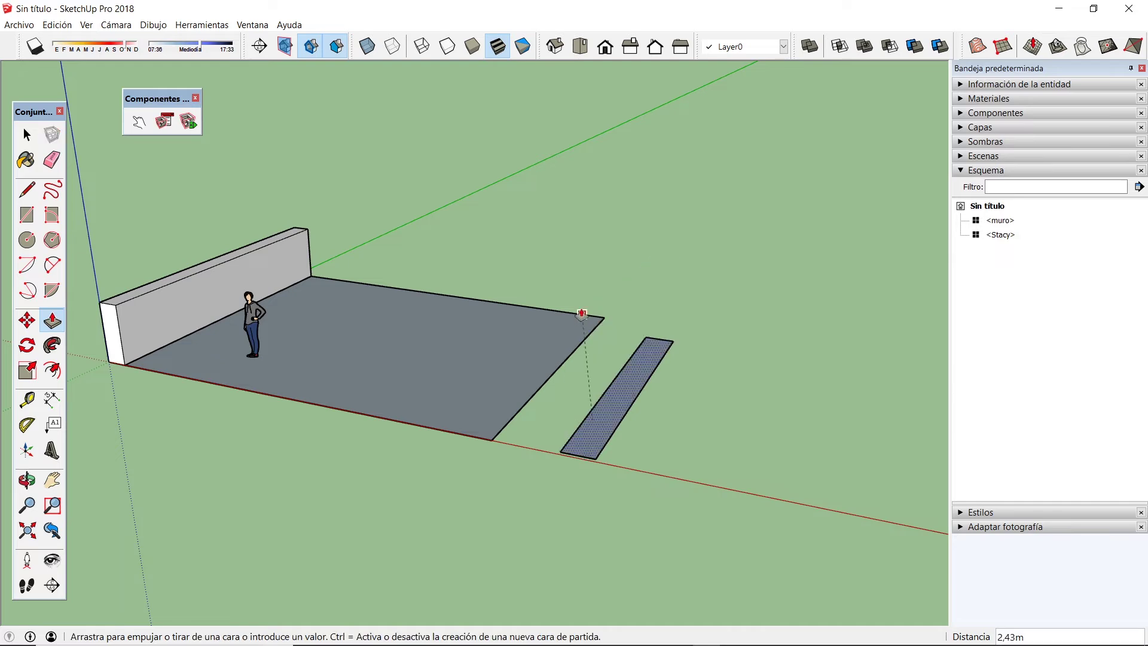
{"action": "left_click", "coordinate": [584, 326]}
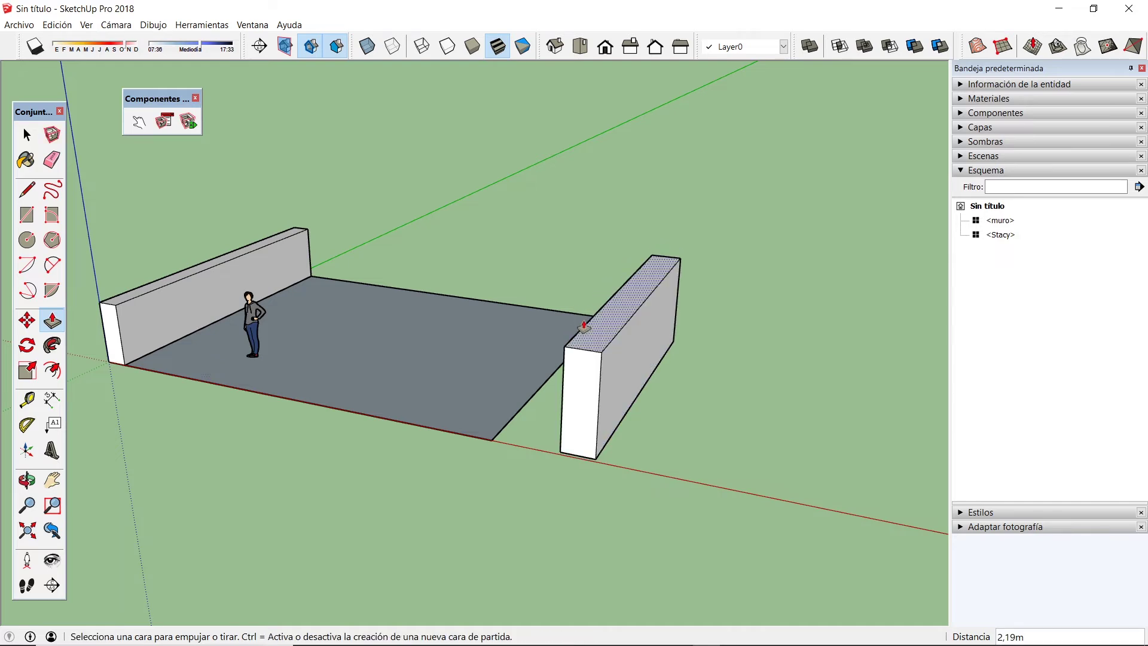
{"action": "left_click", "coordinate": [26, 135]}
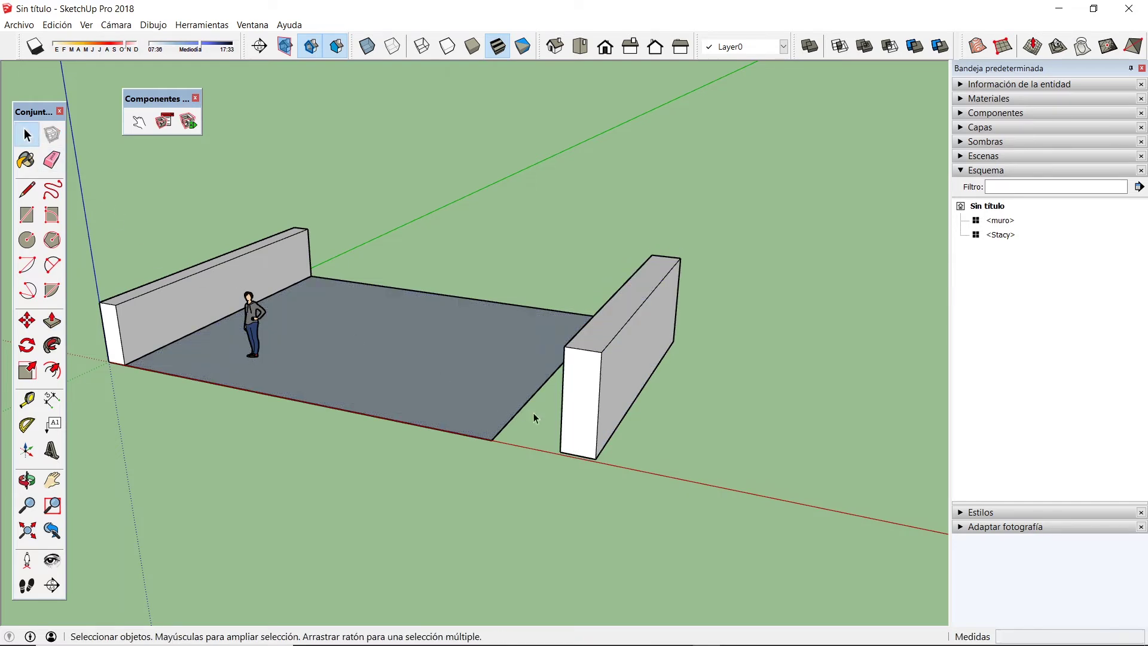
Turn the whole second wall into a component named muro2.
{"action": "triple_click", "coordinate": [585, 392]}
{"action": "right_click", "coordinate": [586, 383]}
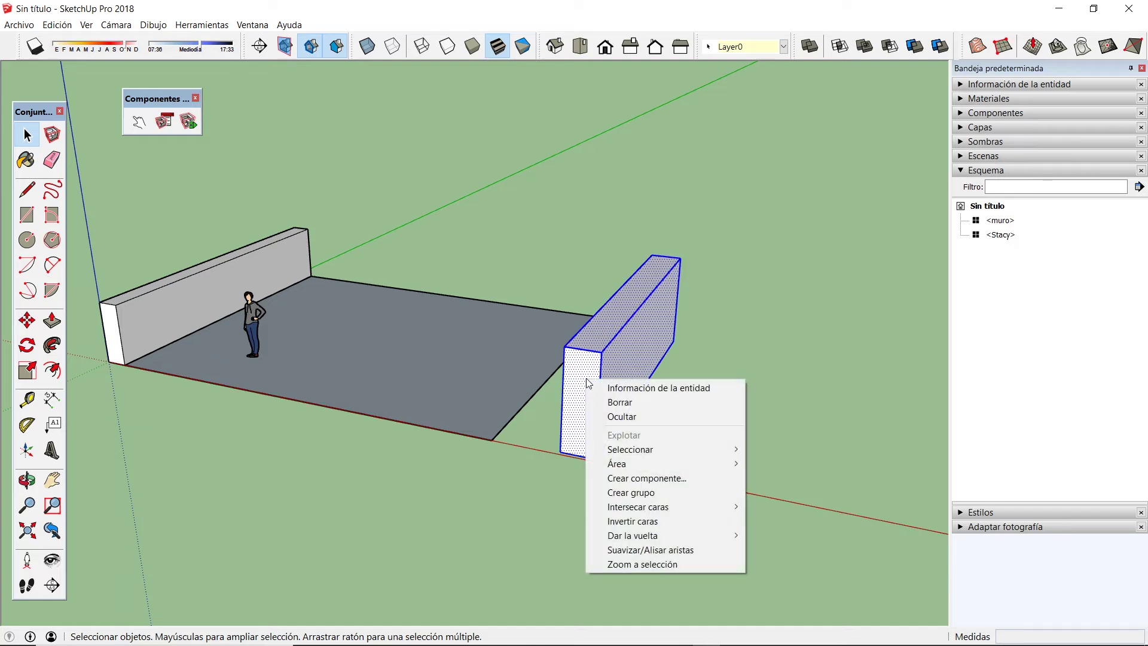
{"action": "left_click", "coordinate": [643, 478]}
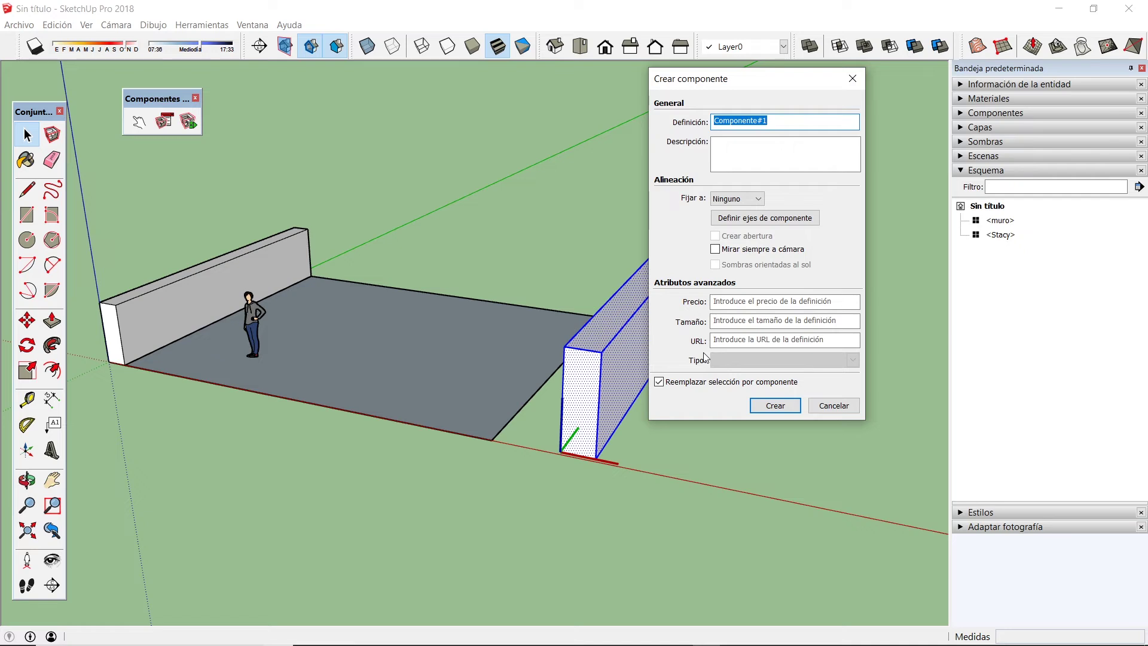
{"action": "type", "text": "muro2"}
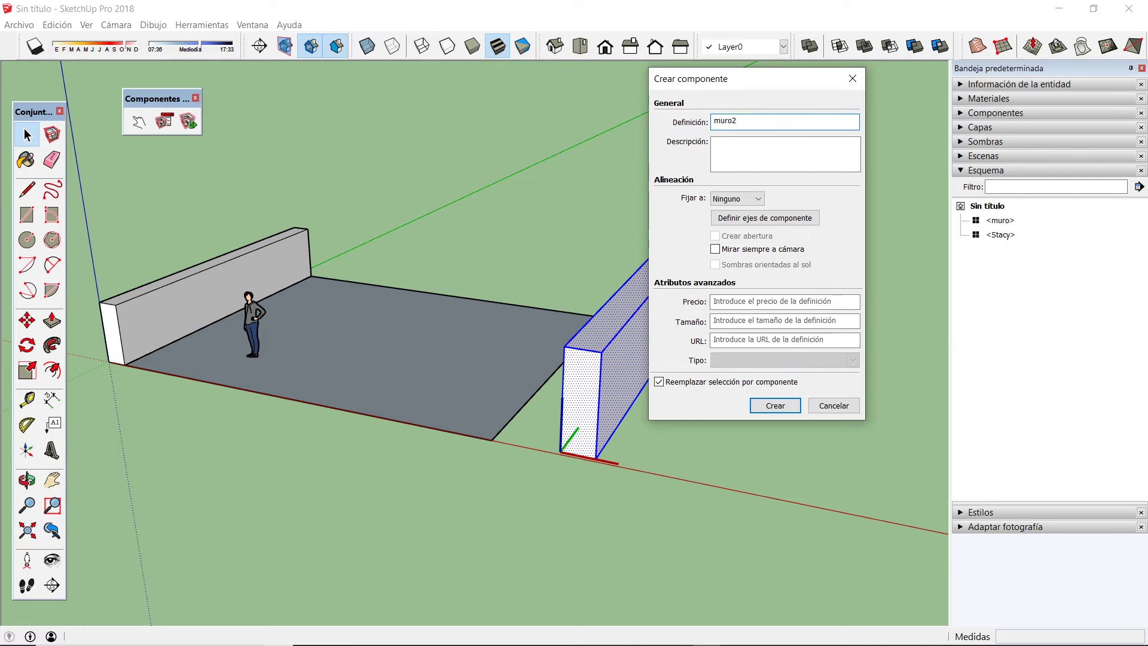
{"action": "left_click", "coordinate": [780, 405]}
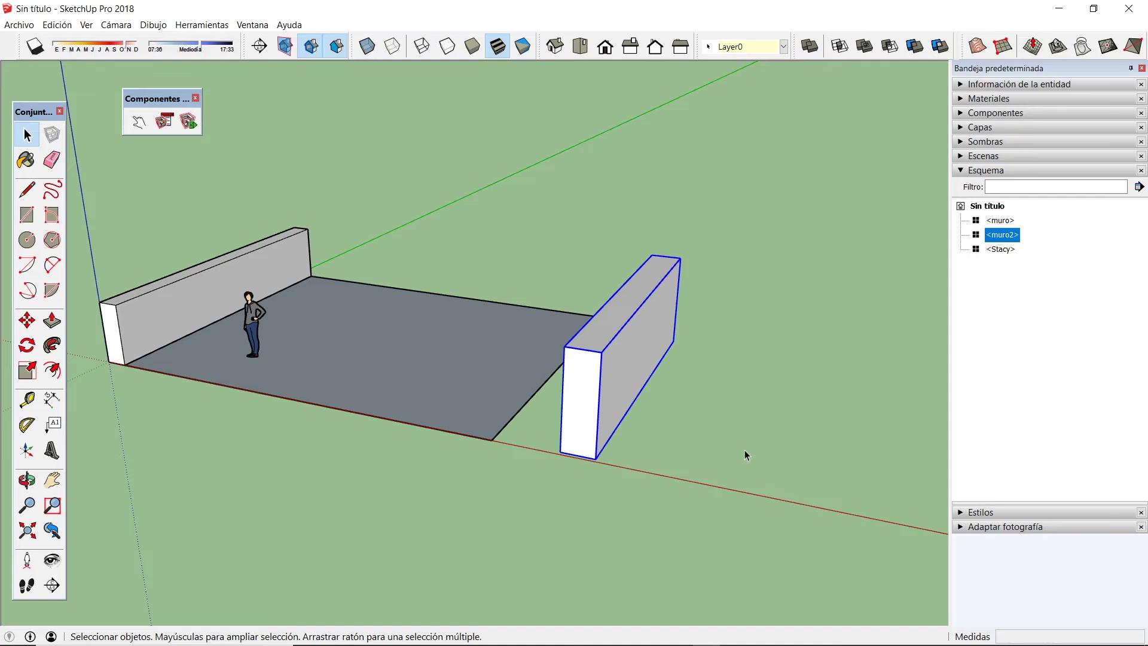
Add the size attributes LenX, LenY and LenZ and the rotation attribute RotZ to the muro2 component.
{"action": "left_click", "coordinate": [188, 123]}
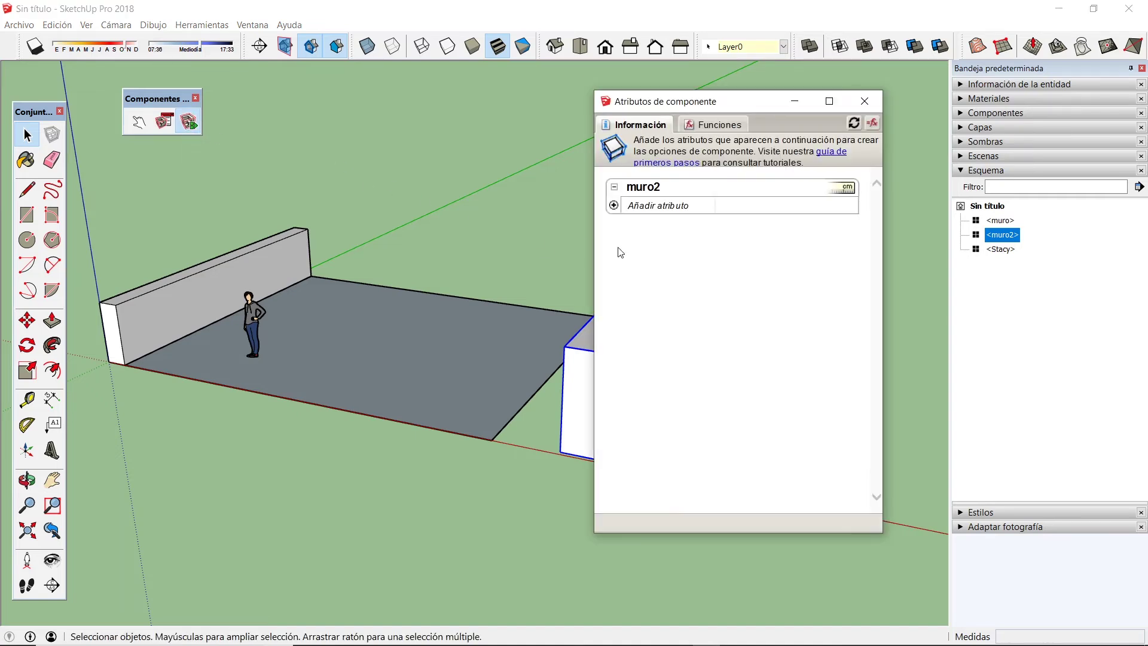
{"action": "left_click", "coordinate": [614, 206]}
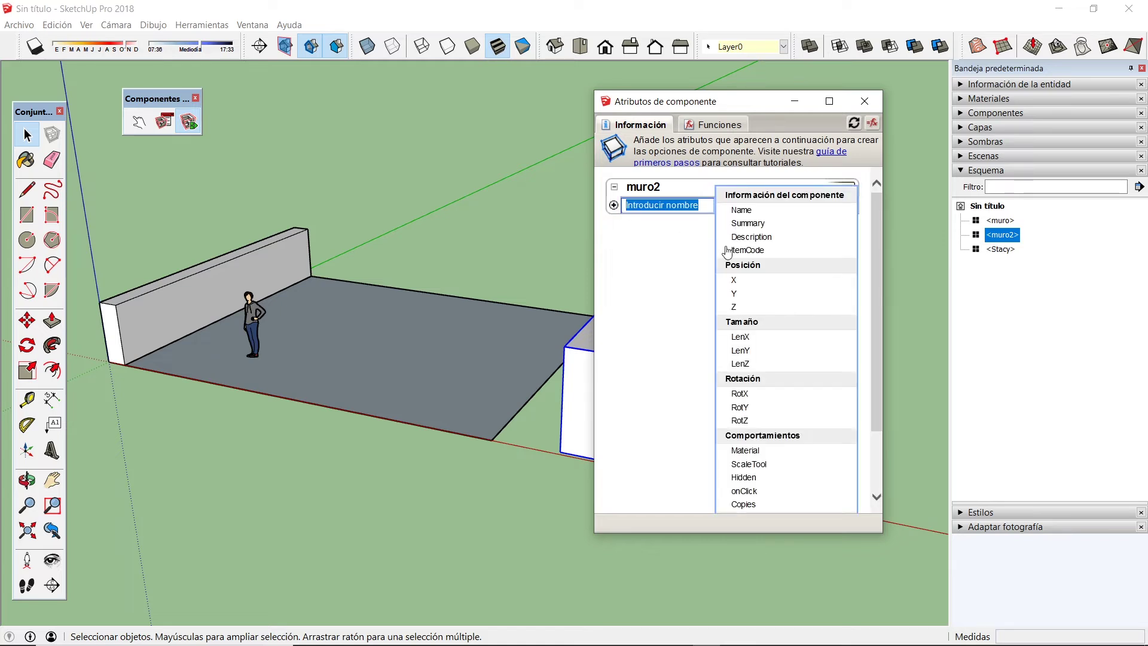
{"action": "left_click", "coordinate": [742, 337]}
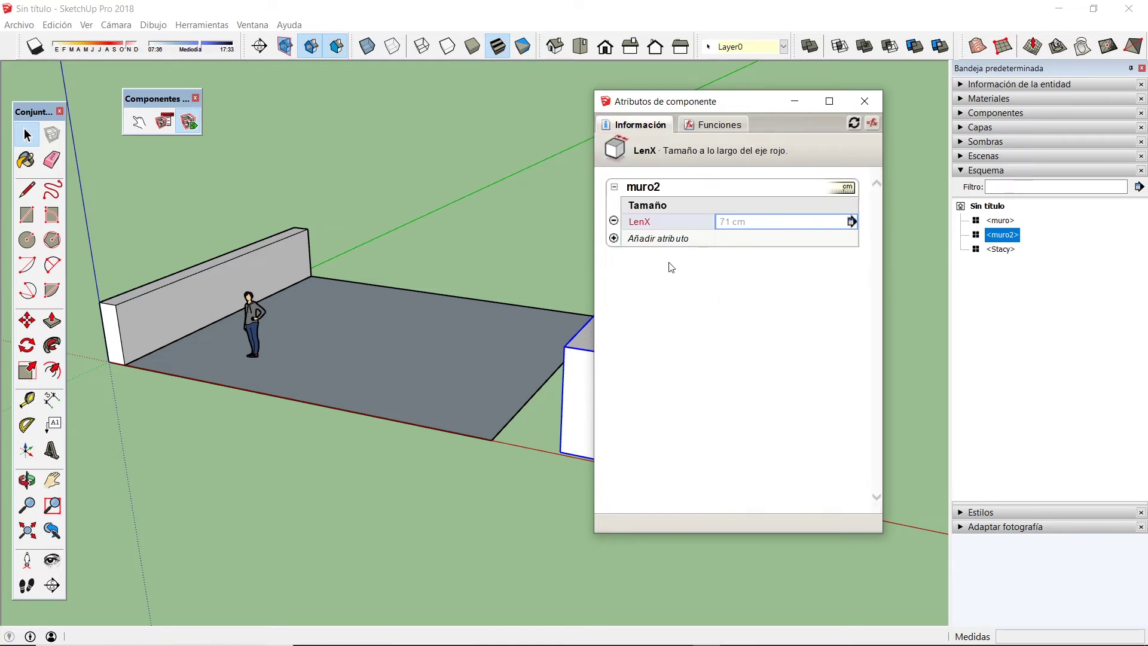
{"action": "left_click", "coordinate": [616, 238]}
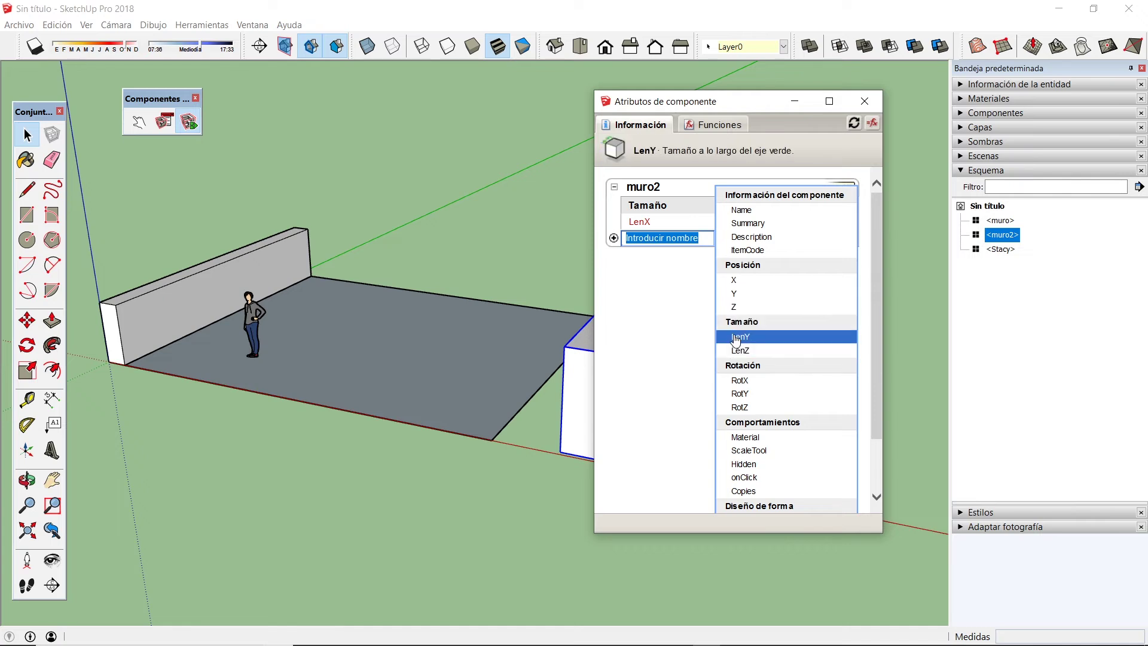
{"action": "left_click", "coordinate": [736, 338]}
{"action": "left_click", "coordinate": [614, 254]}
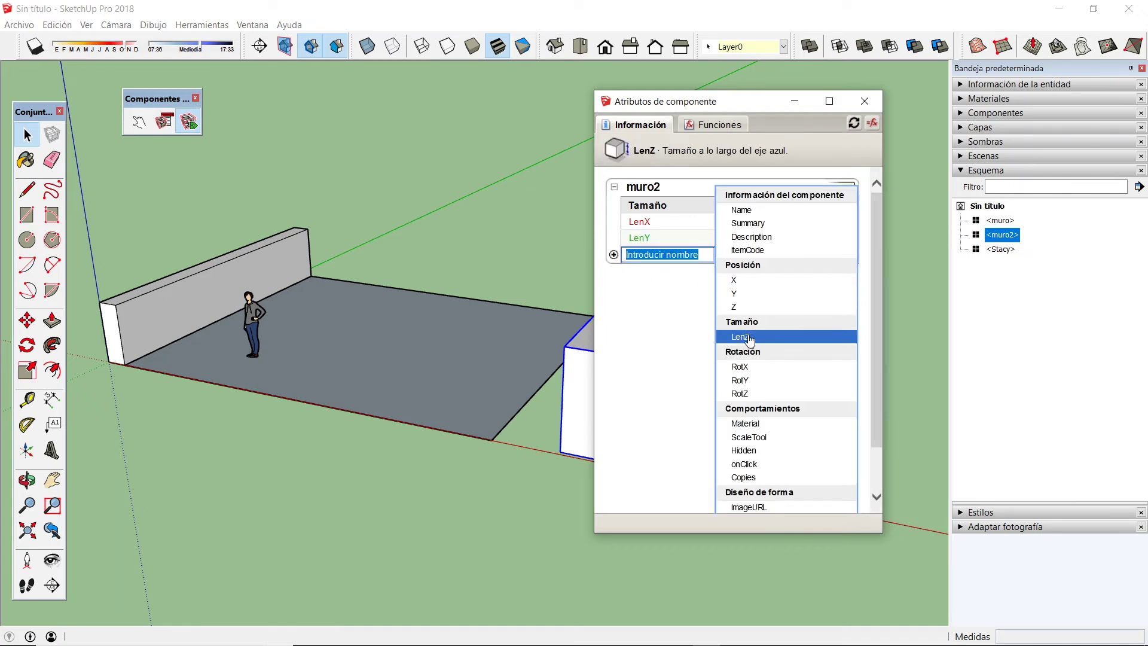
{"action": "left_click", "coordinate": [748, 338]}
{"action": "left_click", "coordinate": [614, 272]}
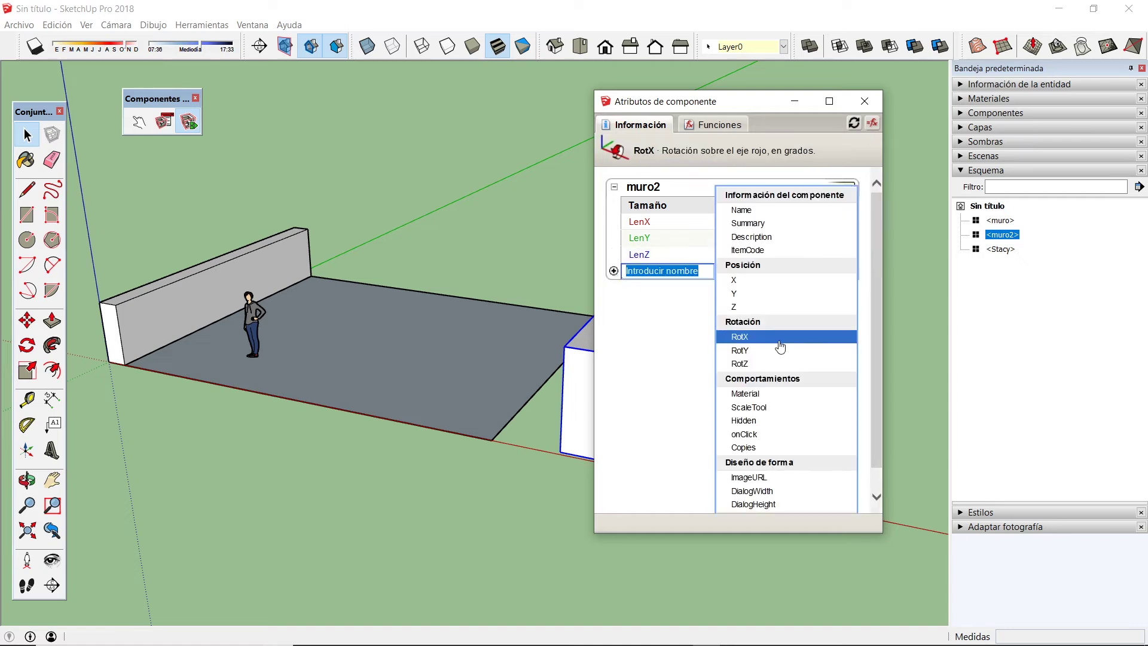
{"action": "left_click", "coordinate": [760, 364]}
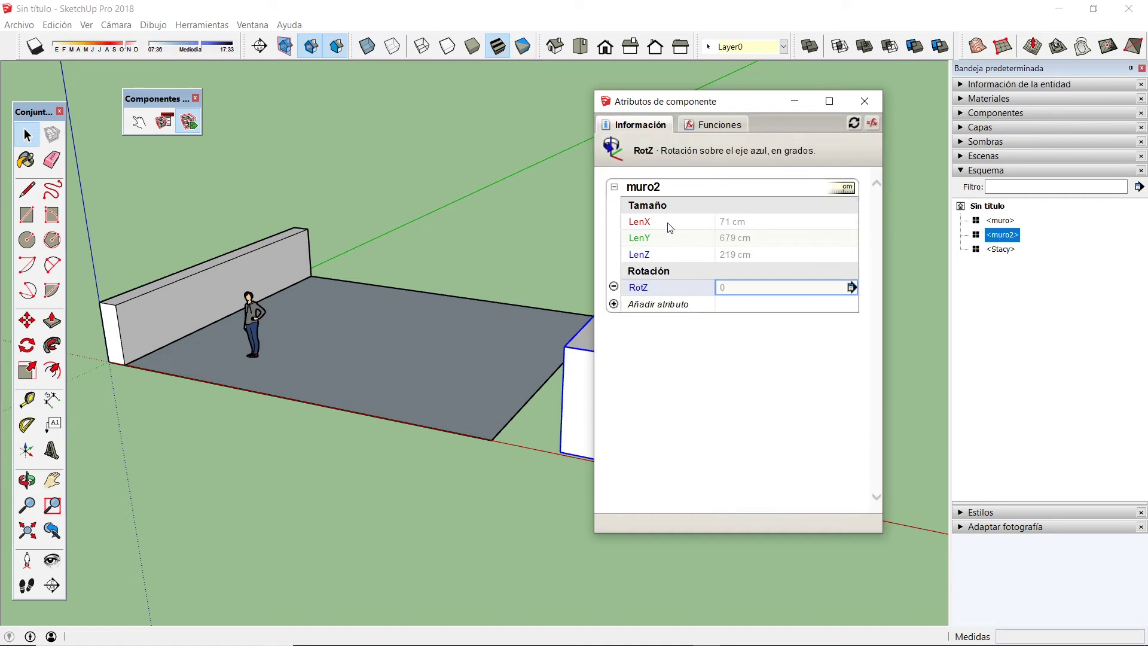
Let users choose muro2's LenX from a list and set its display label to ancho.
{"action": "left_click", "coordinate": [848, 224]}
{"action": "left_click", "coordinate": [851, 221]}
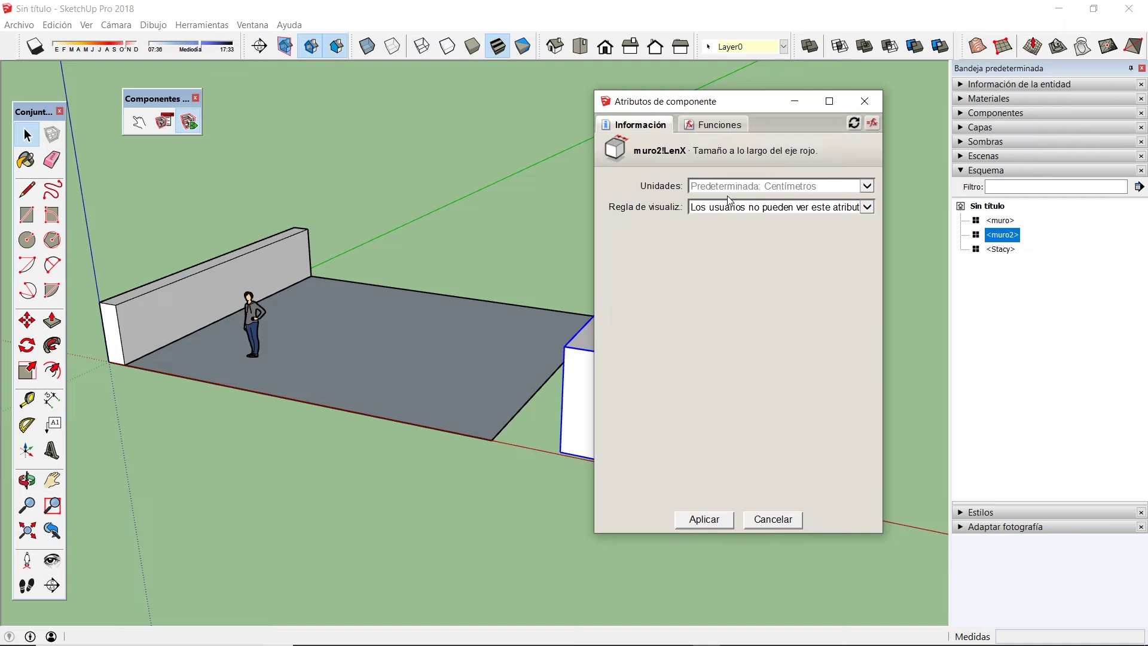
{"action": "left_click", "coordinate": [866, 207]}
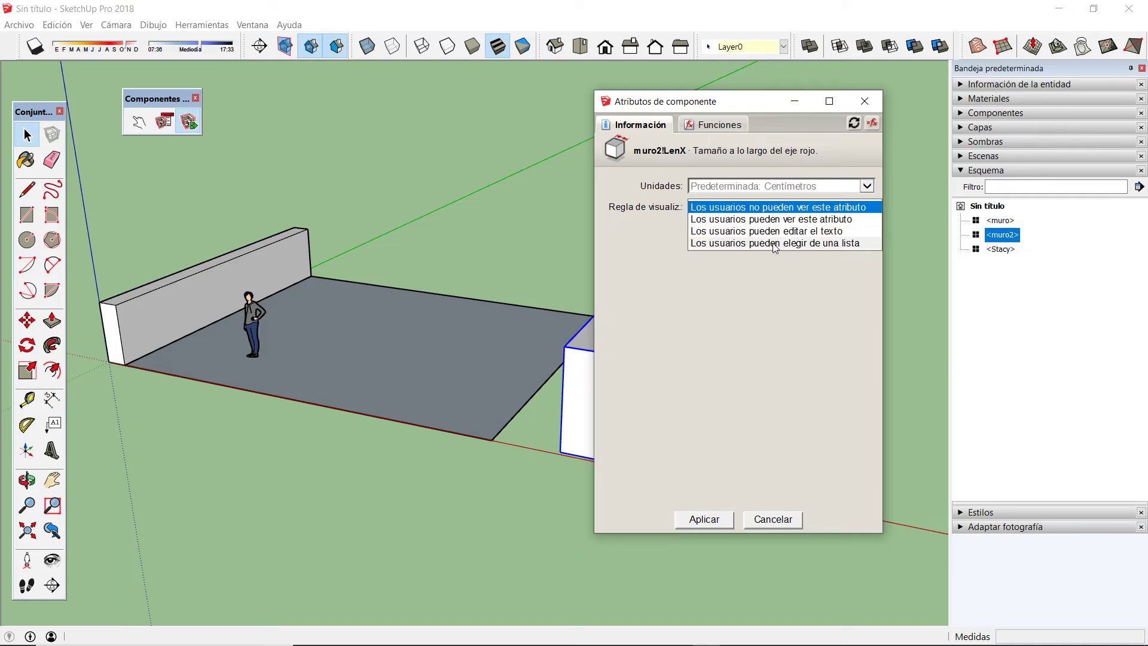
{"action": "left_click", "coordinate": [775, 244]}
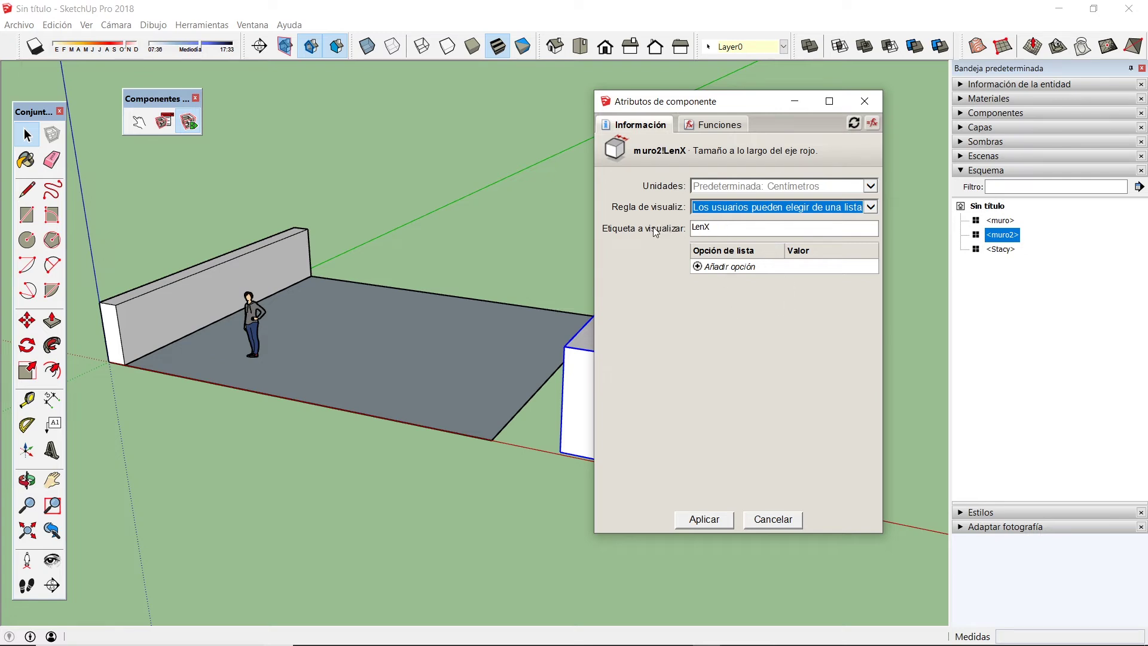
{"action": "double_click", "coordinate": [719, 226]}
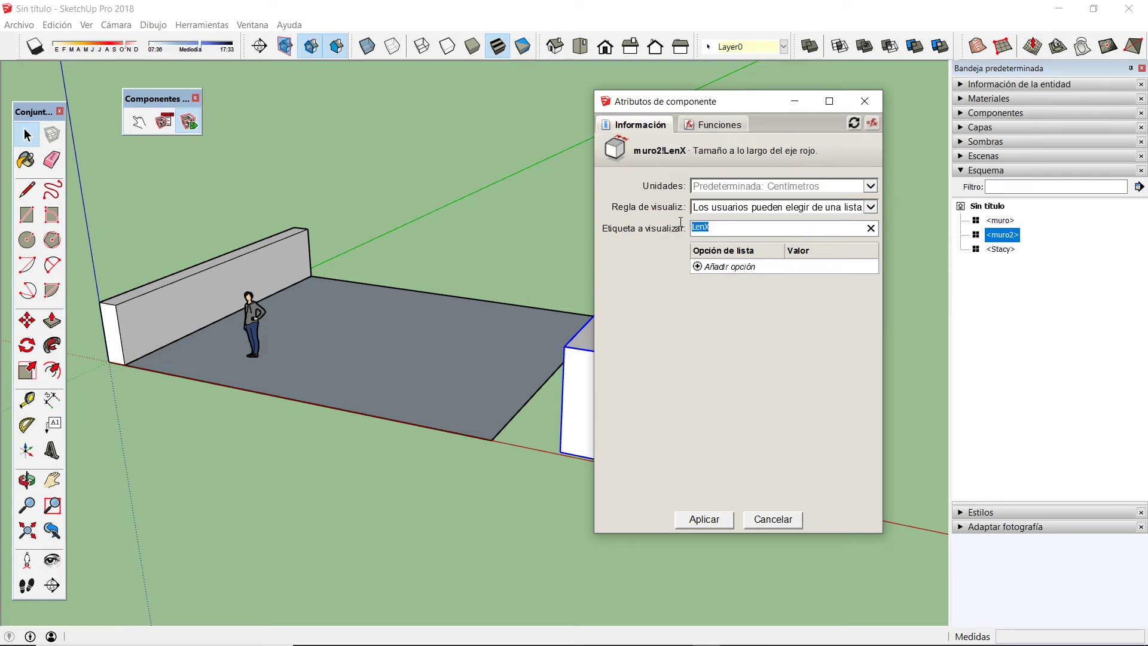
{"action": "type", "text": "ancho"}
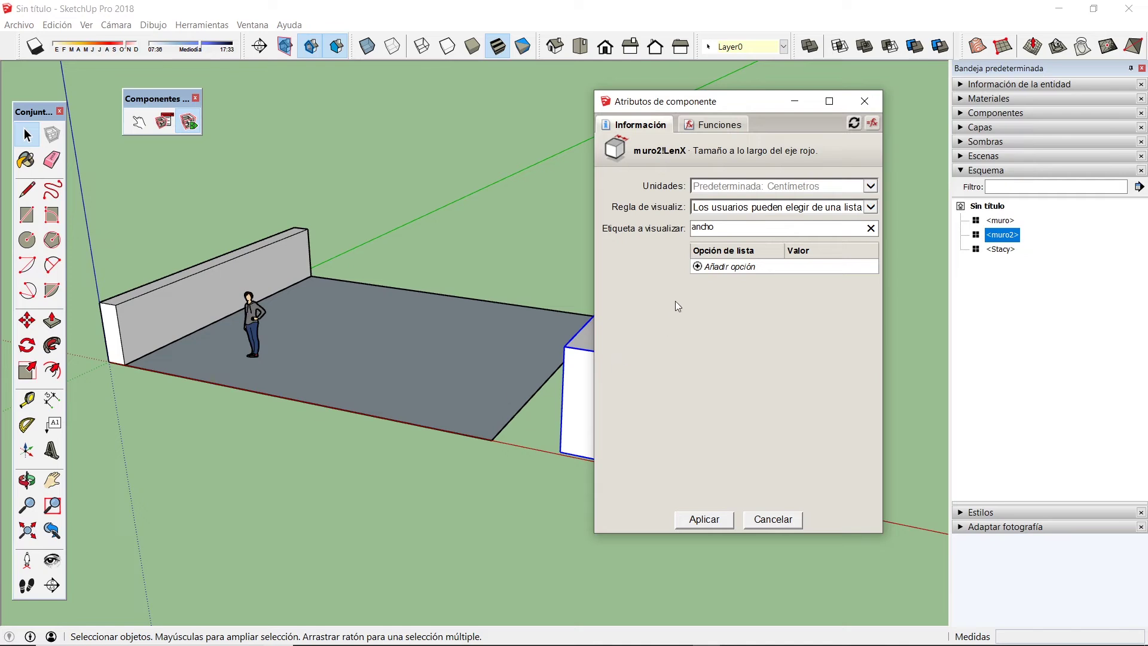
Add the list option 0,3m with a value of 30 cm to the ancho attribute.
{"action": "left_click", "coordinate": [699, 269]}
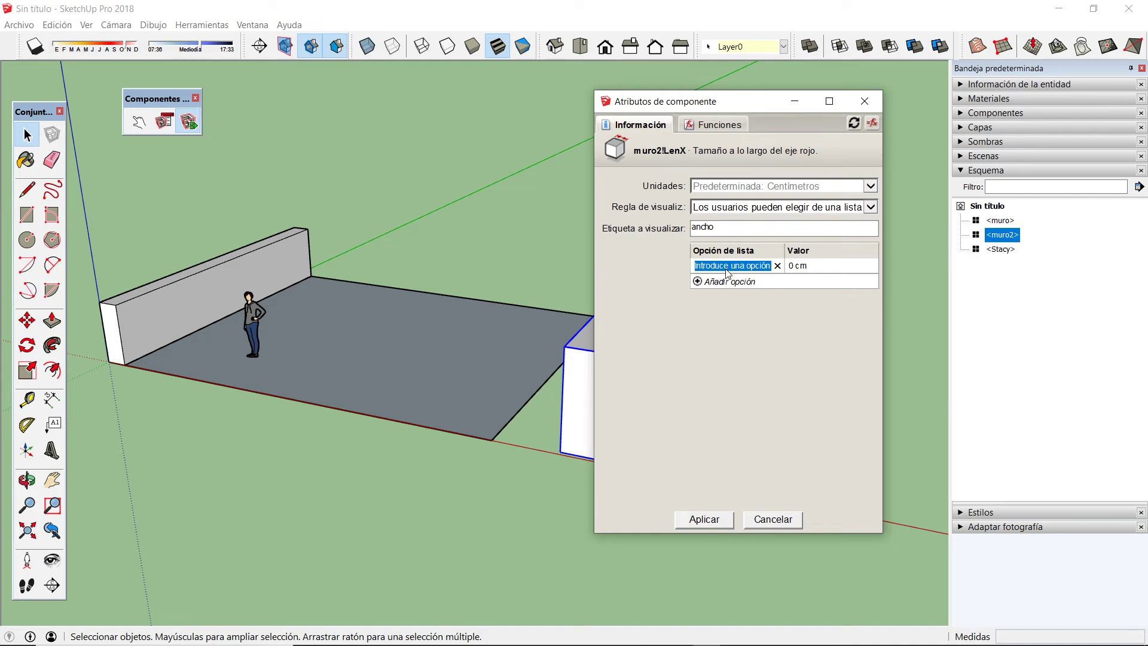
{"action": "type", "text": "0,3m"}
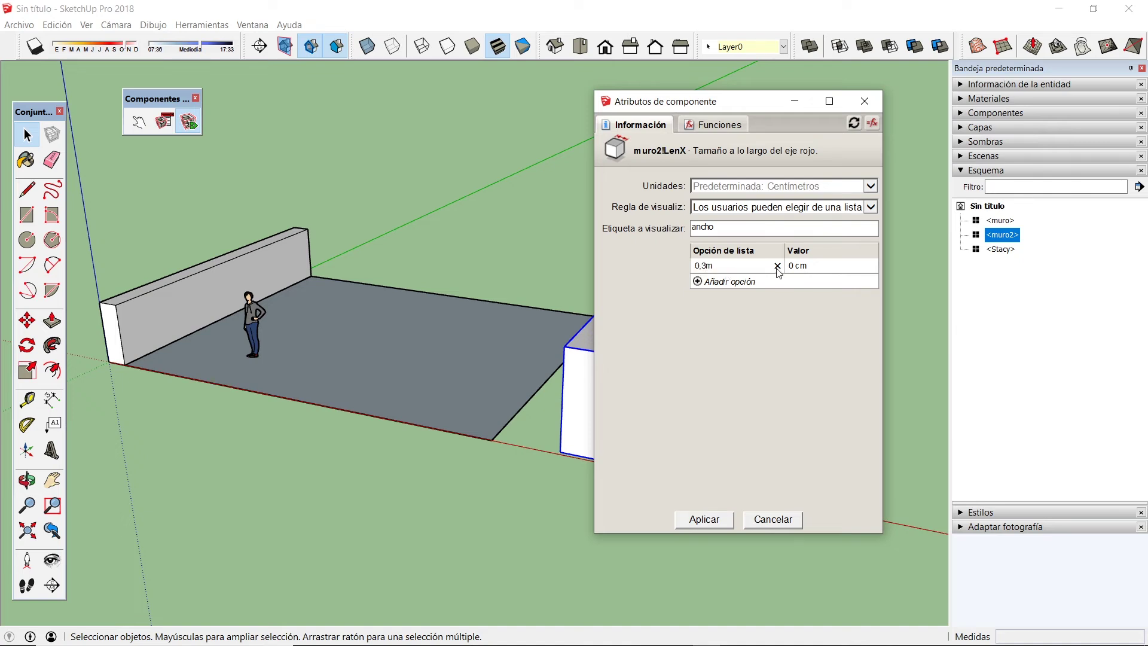
{"action": "left_click", "coordinate": [808, 266]}
{"action": "left_click_drag", "start_coordinate": [817, 265], "coordinate": [788, 266]}
{"action": "type", "text": "30cm"}
Add a second ancho option 0,5m with a value of 50 cm and apply the LenX settings.
{"action": "left_click", "coordinate": [699, 282]}
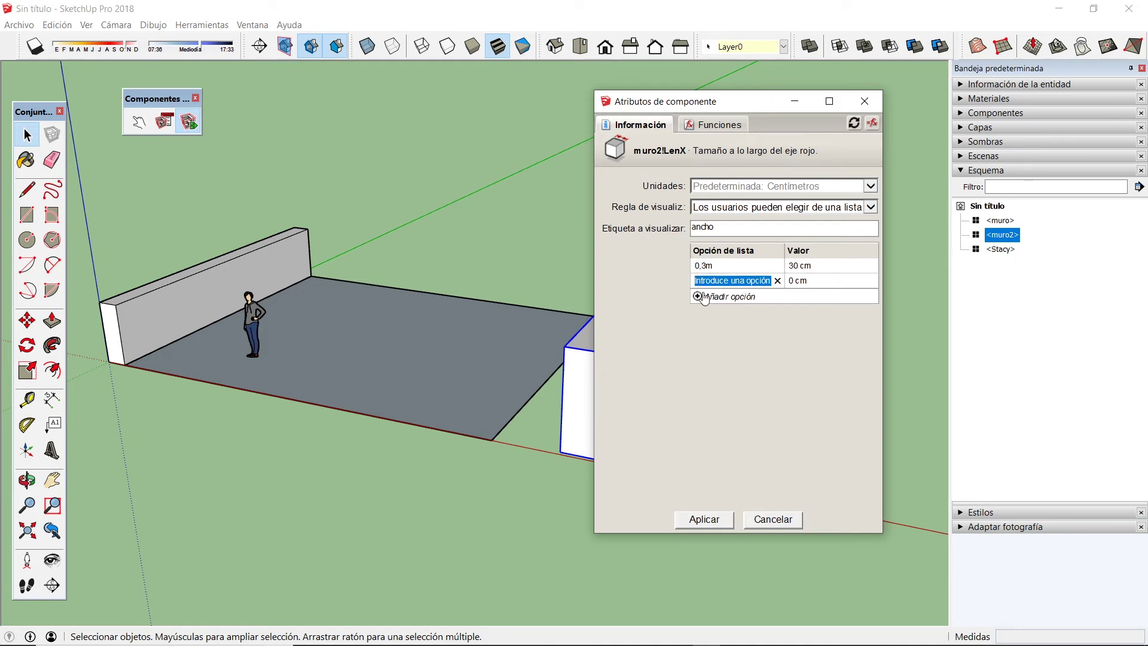
{"action": "type", "text": "0,"}
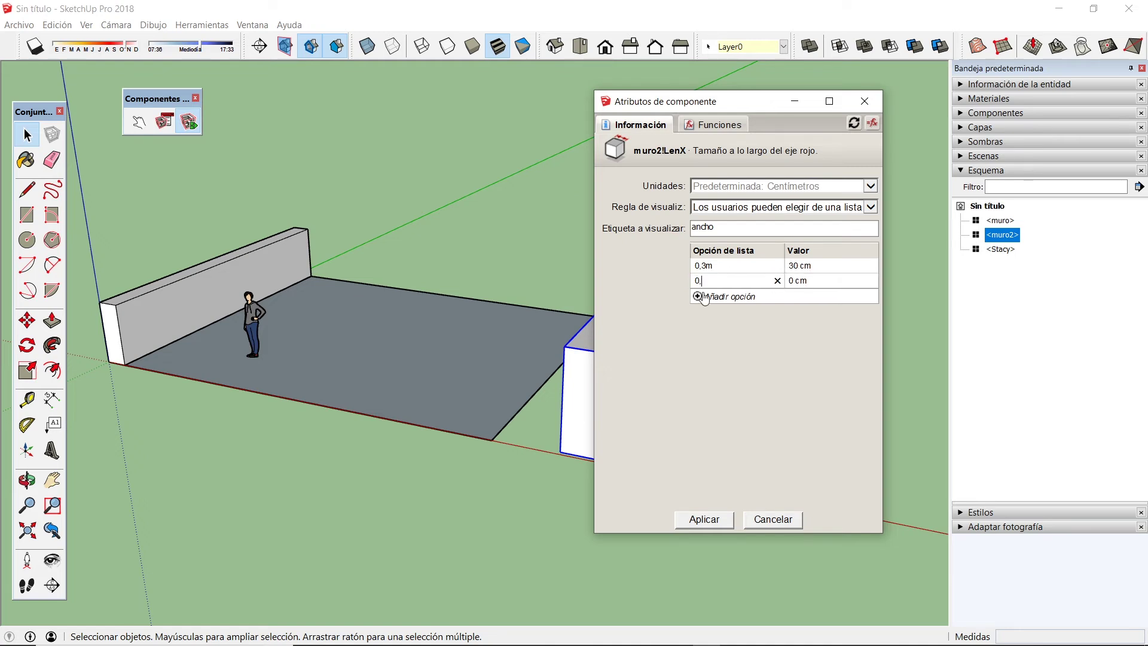
{"action": "type", "text": "5m"}
{"action": "left_click", "coordinate": [808, 283]}
{"action": "left_click_drag", "start_coordinate": [808, 282], "coordinate": [789, 283]}
{"action": "type", "text": "50cm"}
{"action": "left_click", "coordinate": [704, 518]}
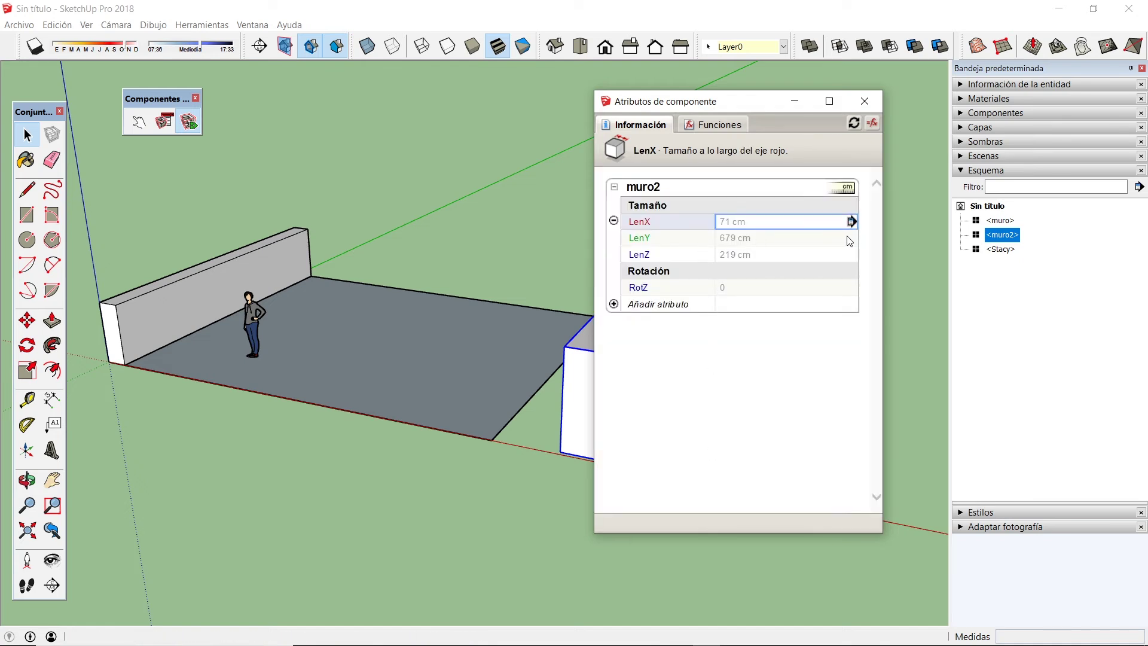
Let users choose muro2's LenY from a list and set its display label to longitud.
{"action": "left_click", "coordinate": [851, 238]}
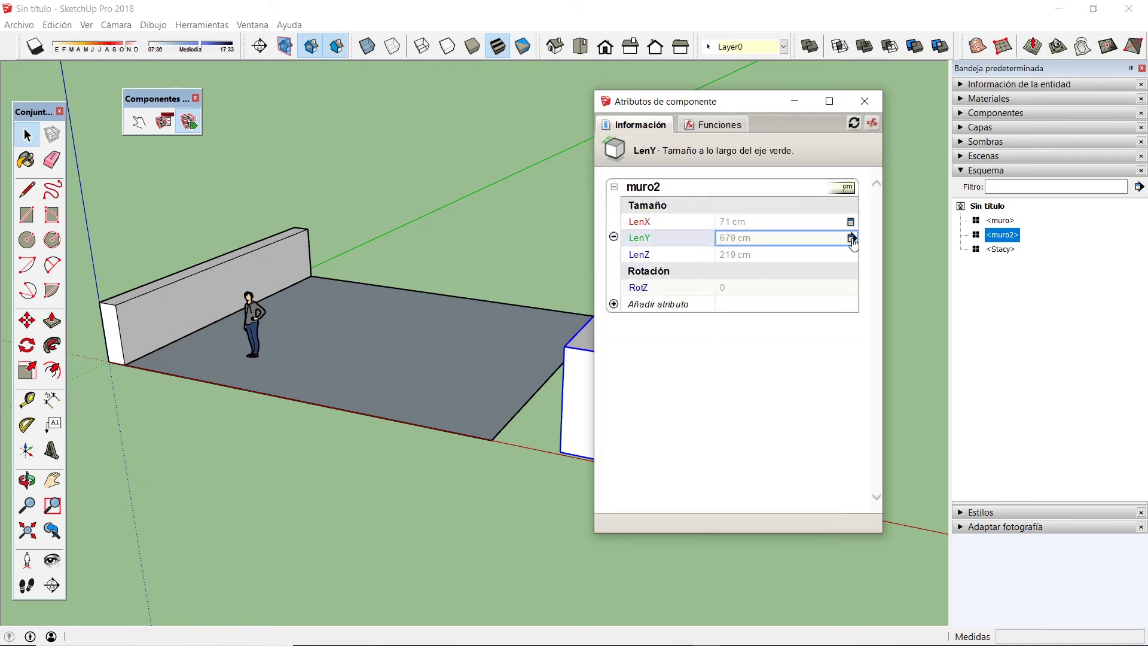
{"action": "left_click", "coordinate": [851, 238]}
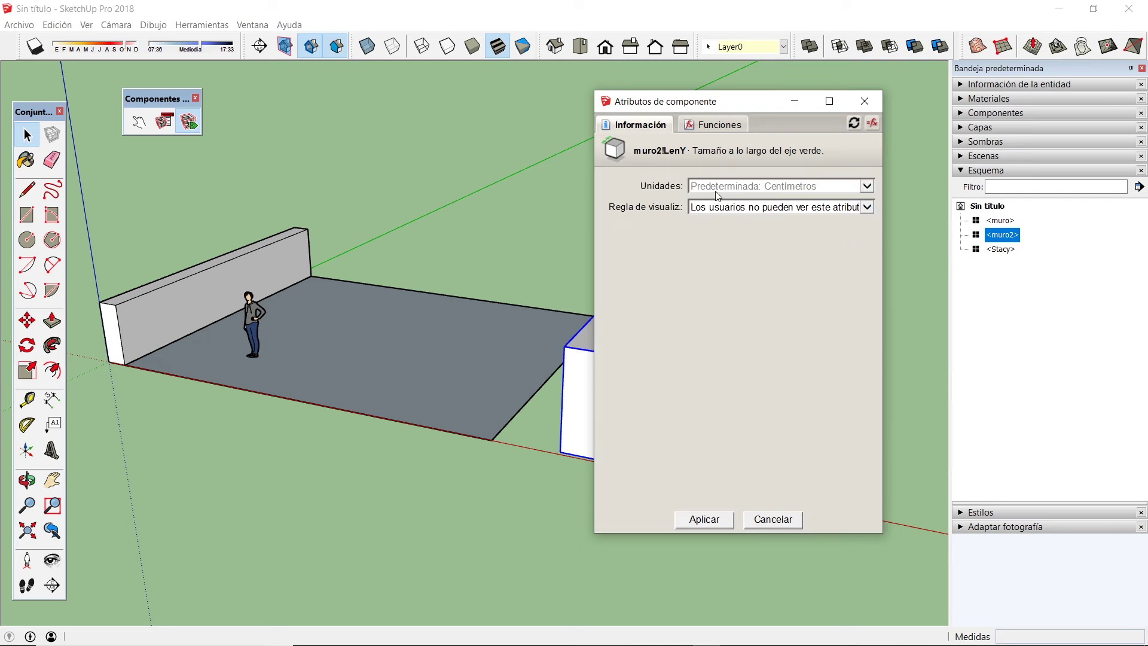
{"action": "left_click", "coordinate": [867, 208]}
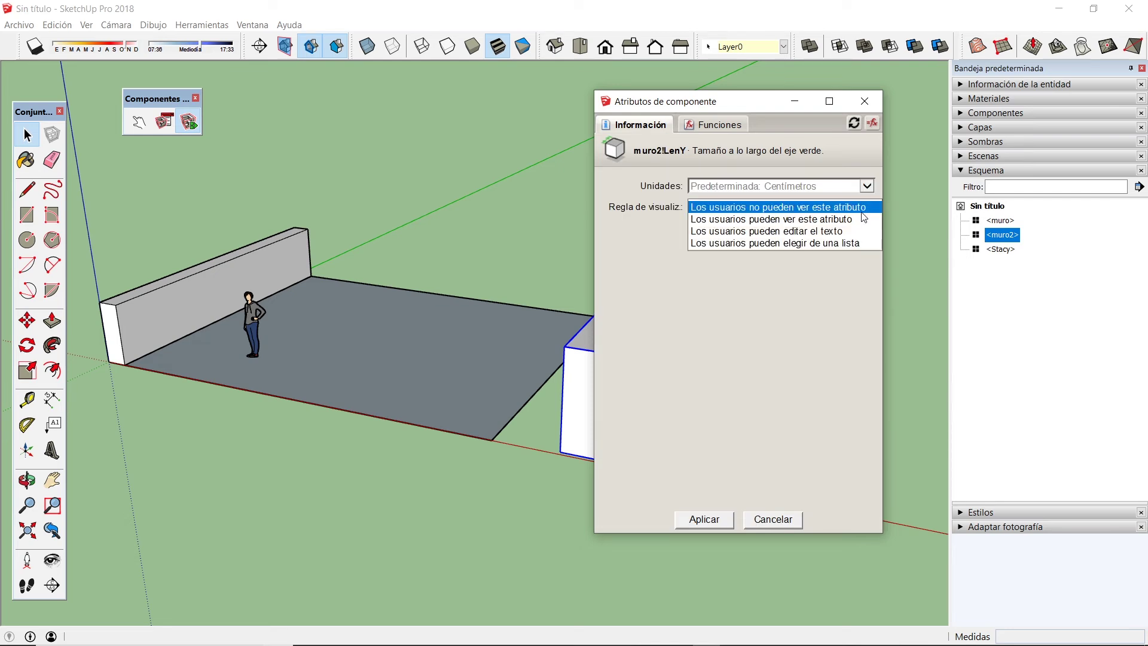
{"action": "left_click", "coordinate": [802, 244]}
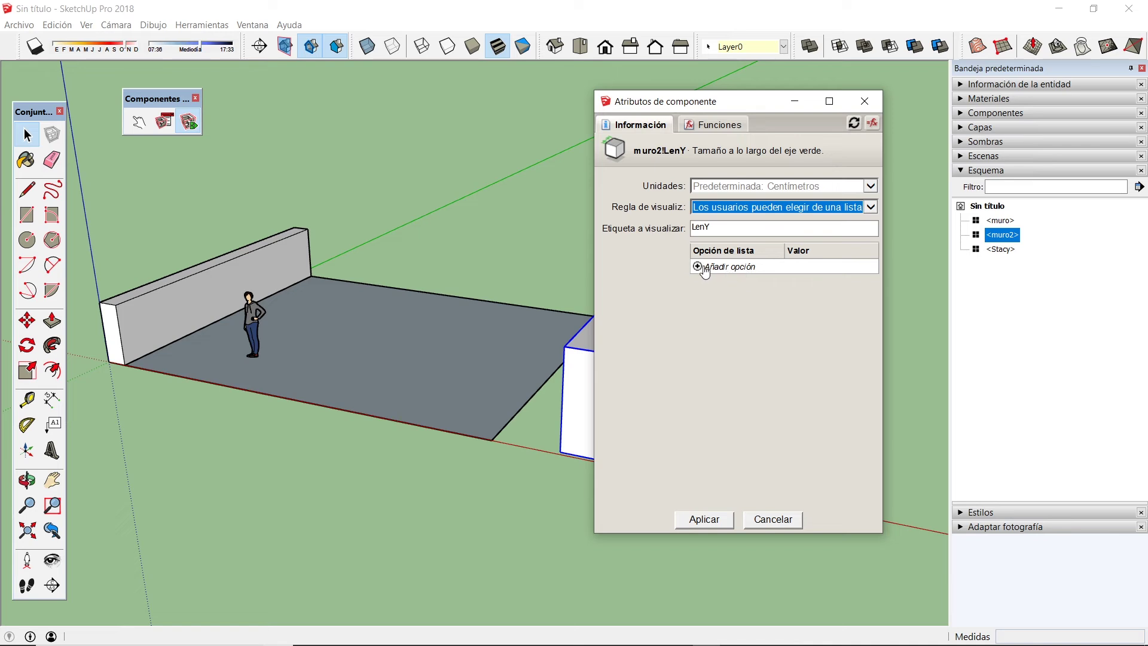
{"action": "double_click", "coordinate": [713, 227]}
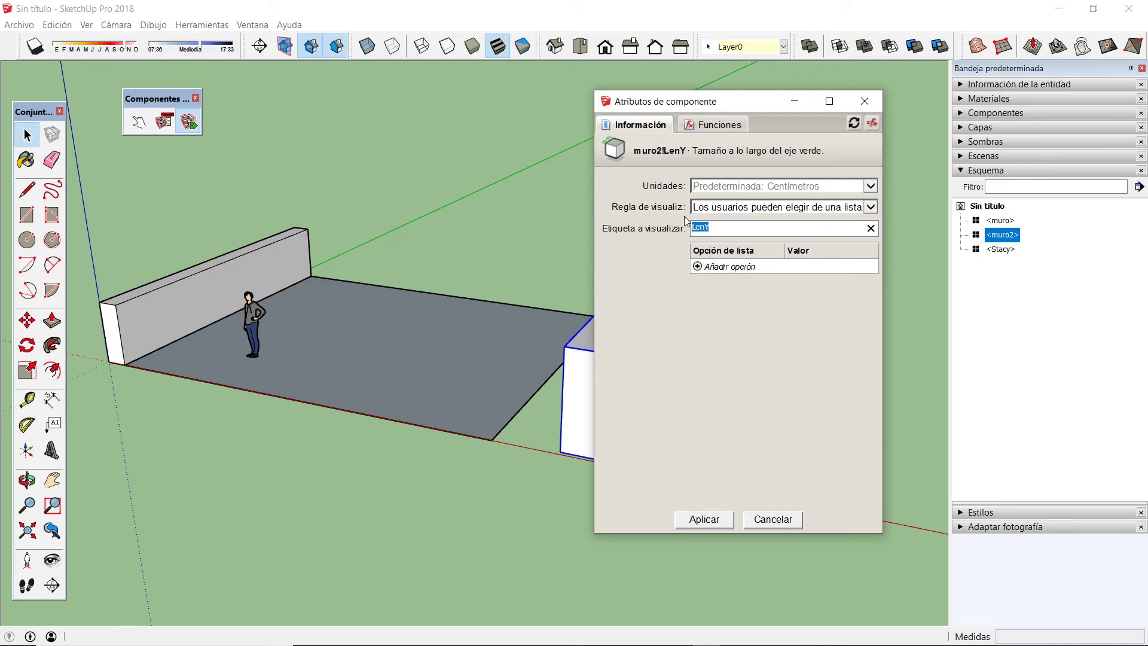
{"action": "type", "text": "longitud"}
Add the list option 5m with a value of 5 m to the longitud attribute.
{"action": "left_click", "coordinate": [699, 267]}
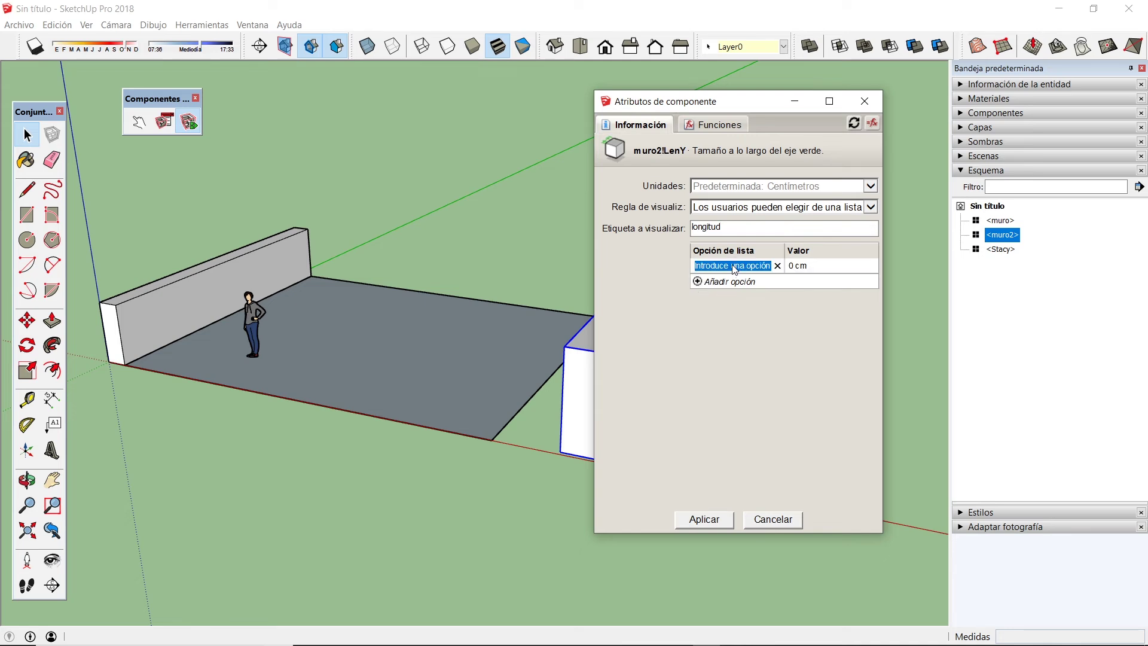
{"action": "type", "text": "5m"}
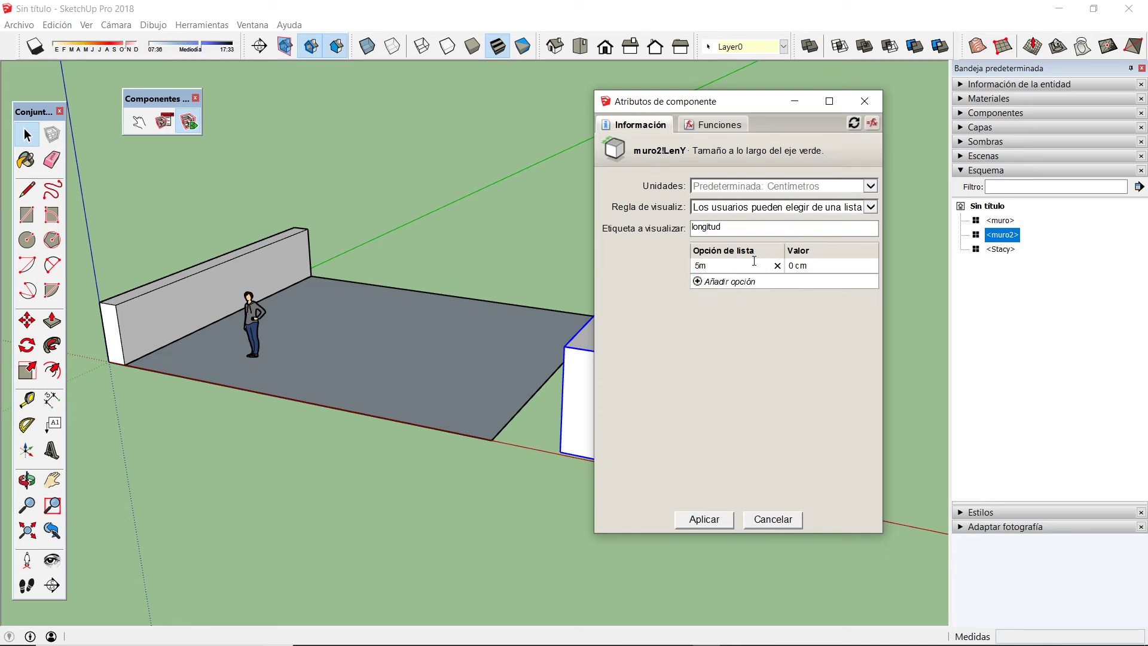
{"action": "left_click", "coordinate": [787, 265]}
{"action": "key", "text": "BackSpace"}
{"action": "type", "text": "5m"}
Add a second longitud option named 7,5m with a value of 7,5 m.
{"action": "left_click", "coordinate": [731, 282]}
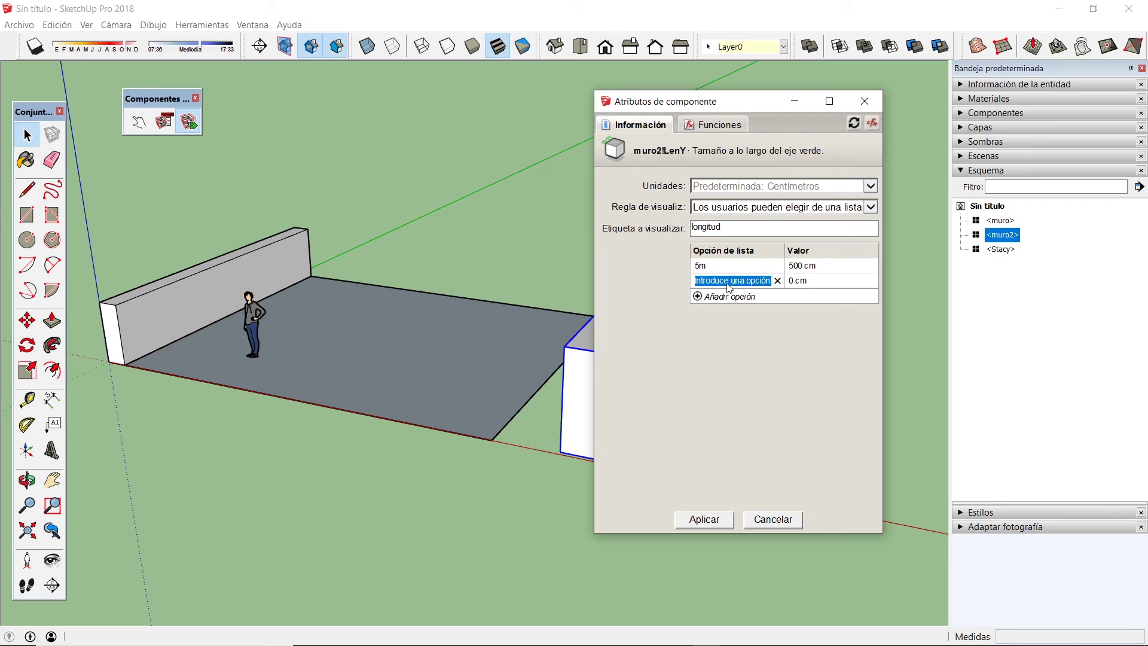
{"action": "type", "text": "7,5m"}
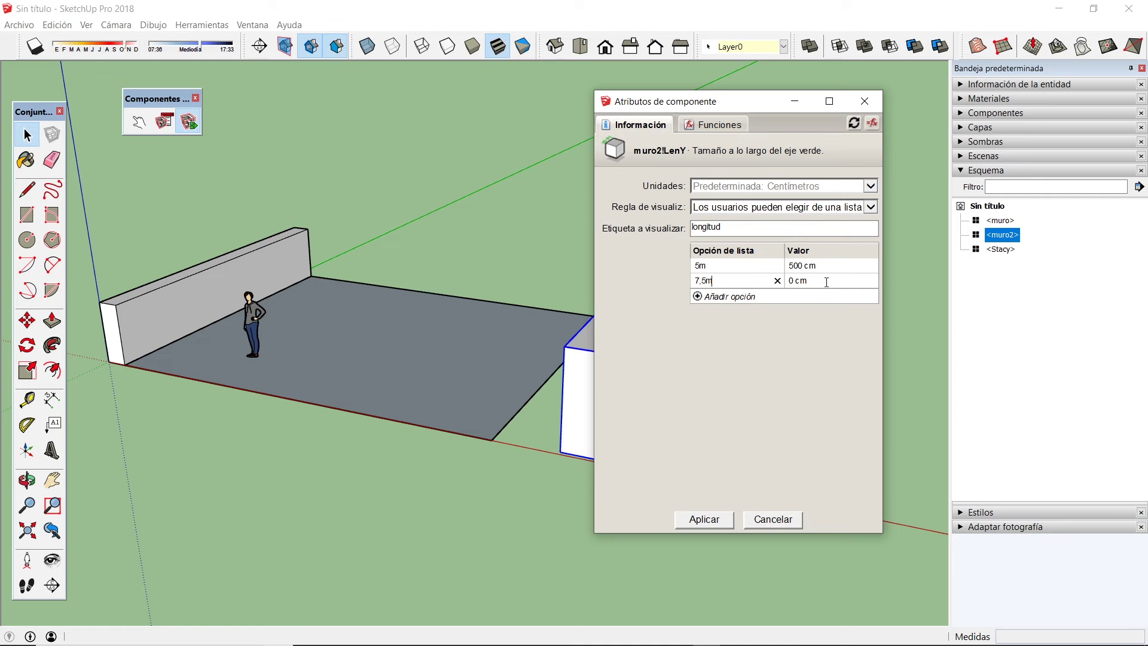
{"action": "left_click", "coordinate": [804, 281]}
{"action": "type", "text": "7,5m"}
{"action": "key", "text": "Return"}
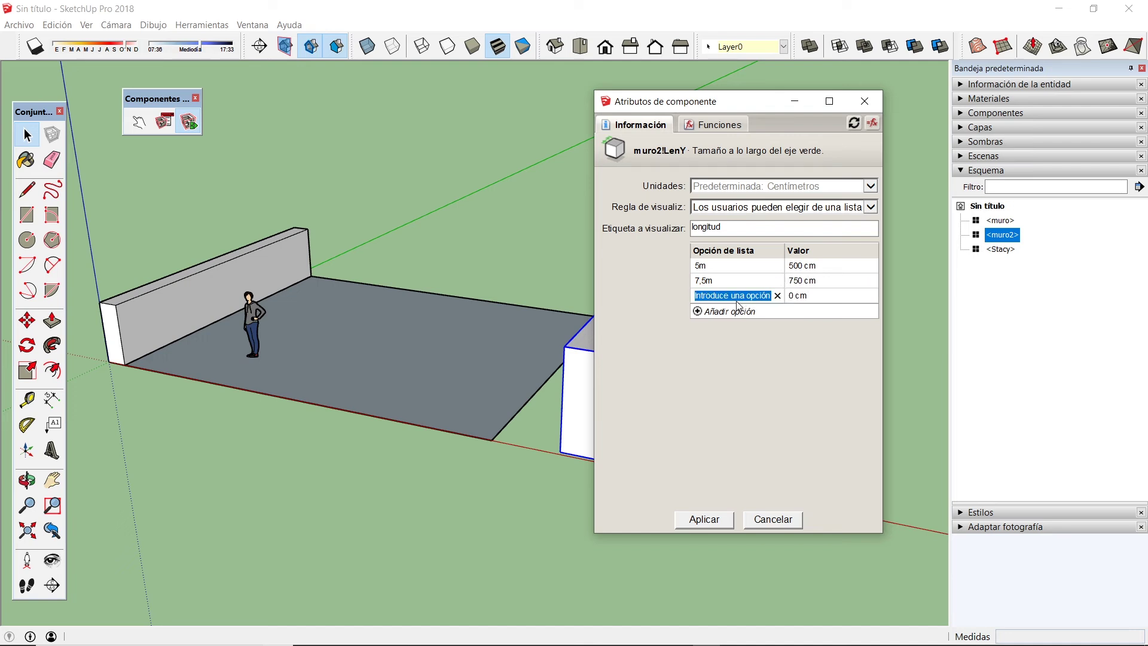
Define a third longitud option 10m with a value of 1000 cm and apply the LenY settings.
{"action": "type", "text": "10"}
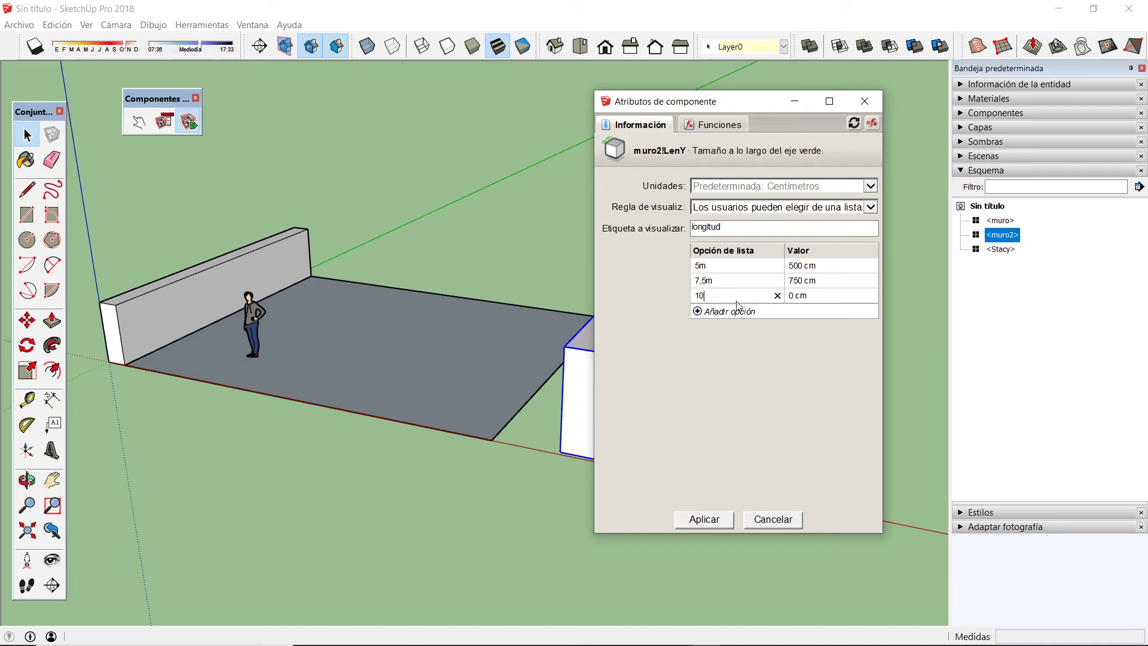
{"action": "type", "text": "m"}
{"action": "left_click", "coordinate": [807, 295]}
{"action": "double_click", "coordinate": [807, 298]}
{"action": "type", "text": "1000"}
{"action": "left_click", "coordinate": [715, 518]}
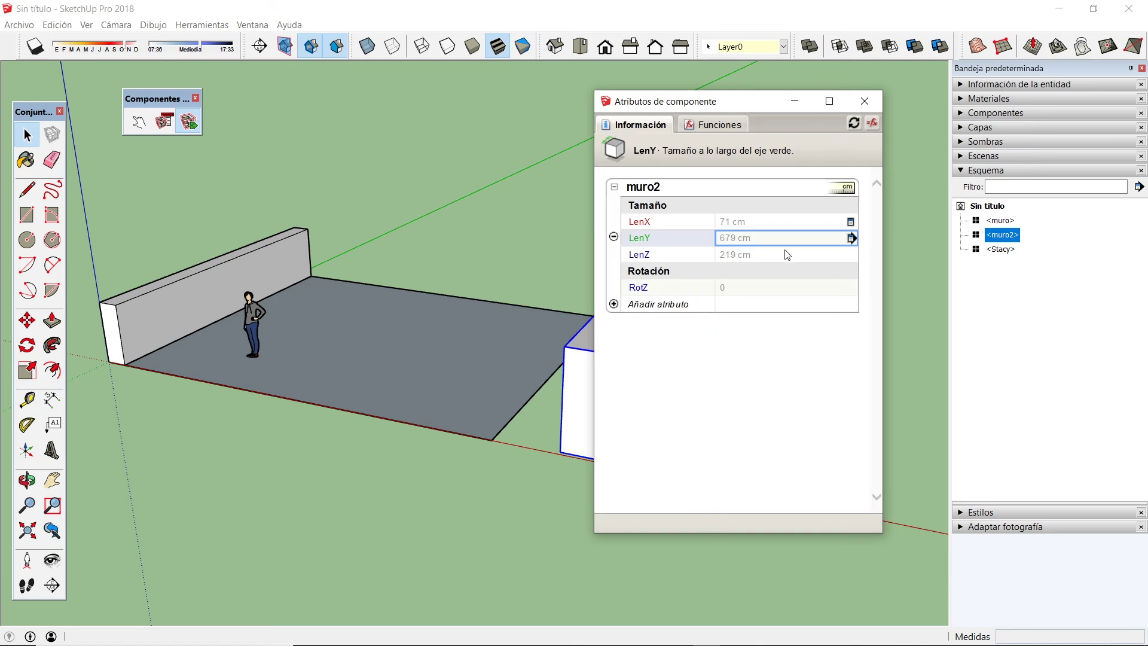
Set muro2's LenZ height to a fixed 2,8 m.
{"action": "left_click", "coordinate": [835, 259]}
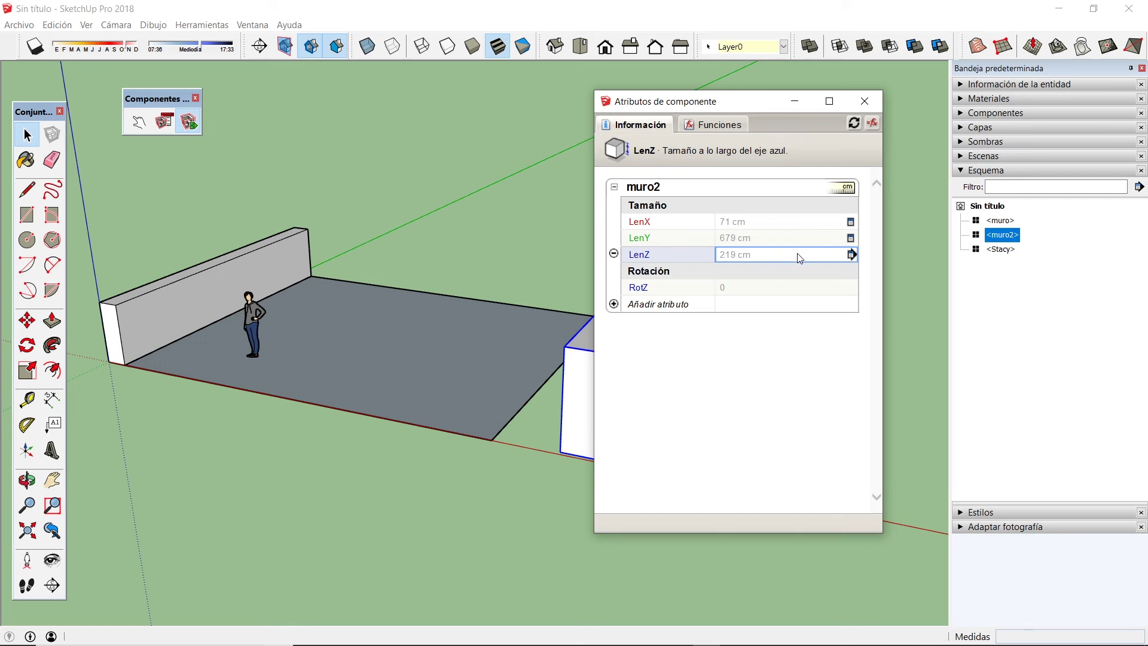
{"action": "left_click", "coordinate": [730, 256]}
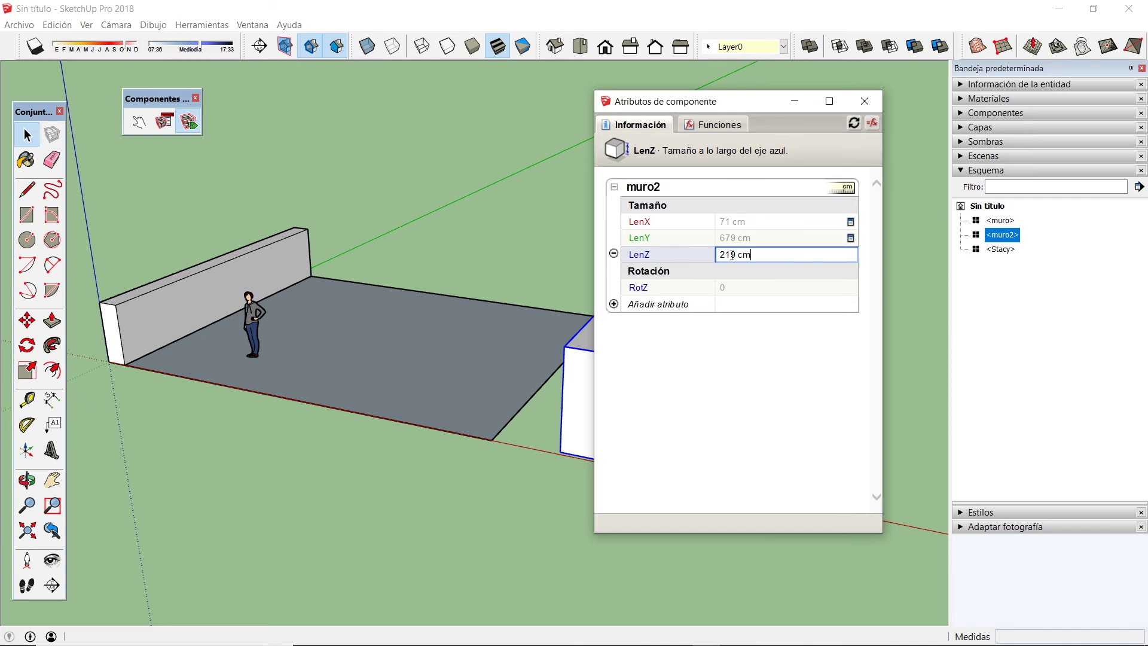
{"action": "left_click_drag", "start_coordinate": [756, 253], "coordinate": [696, 254]}
{"action": "type", "text": "2,8m"}
{"action": "key", "text": "Return"}
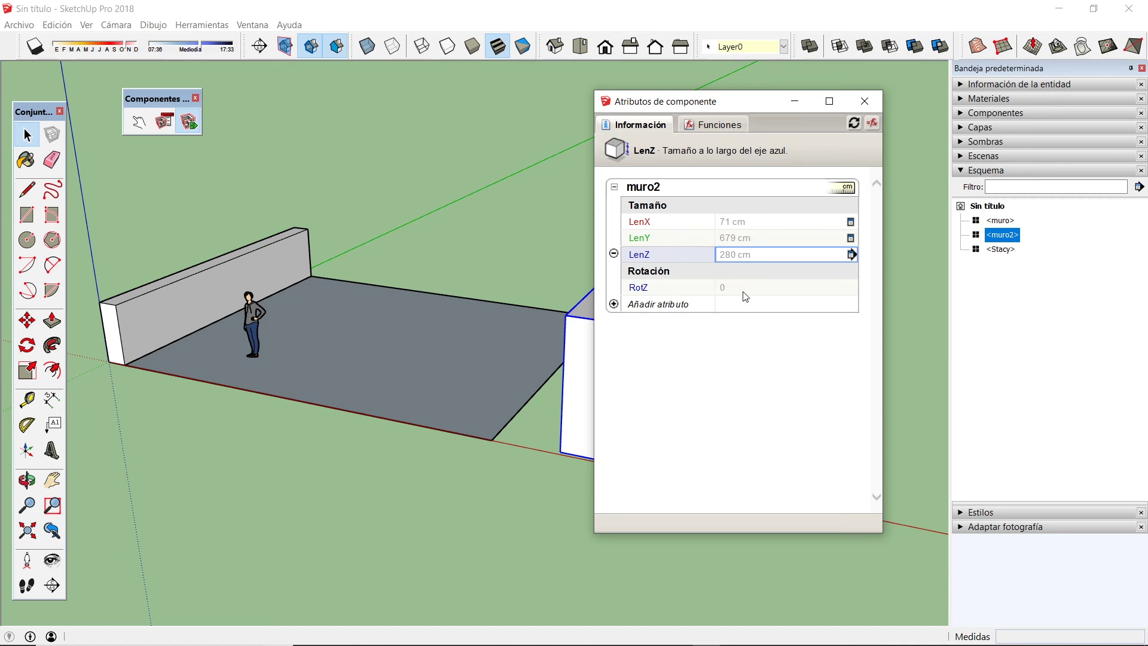
Make muro2's RotZ attribute selectable by users from a list and label it rotación.
{"action": "left_click", "coordinate": [825, 288]}
{"action": "left_click", "coordinate": [851, 287]}
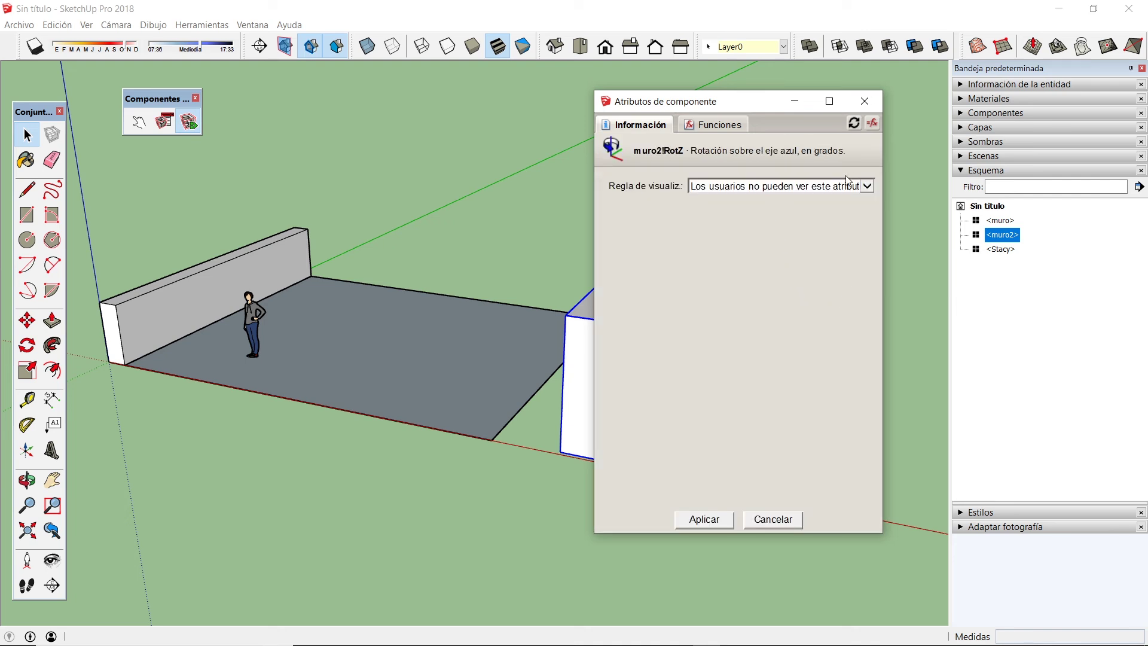
{"action": "left_click", "coordinate": [866, 186]}
{"action": "left_click", "coordinate": [836, 222]}
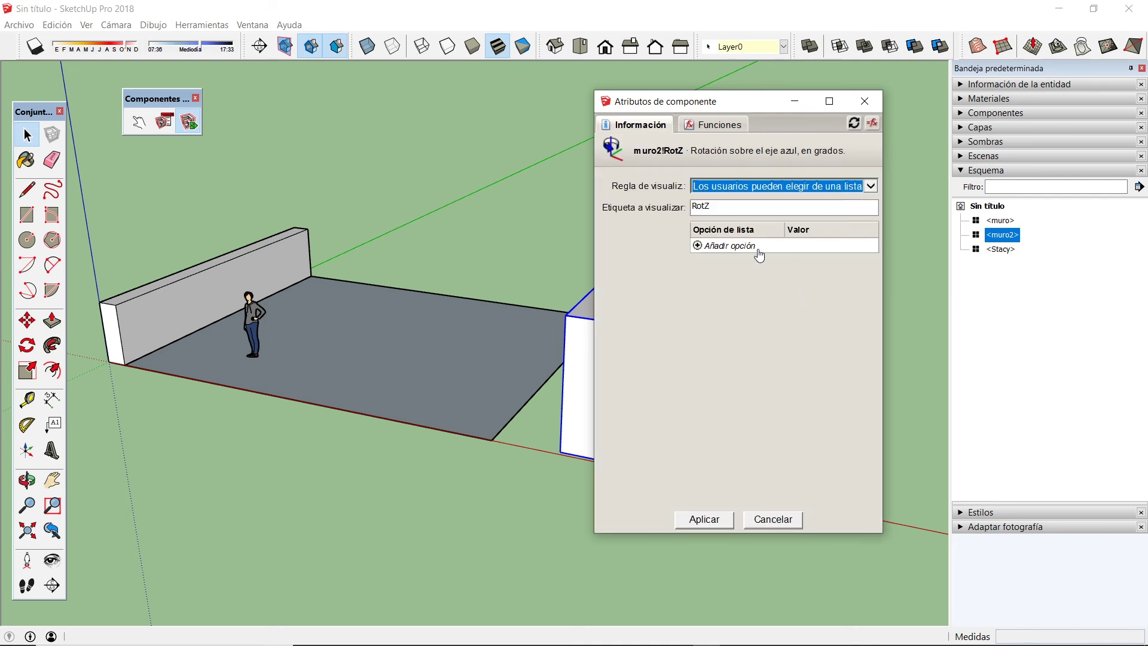
{"action": "key", "text": "Tab"}
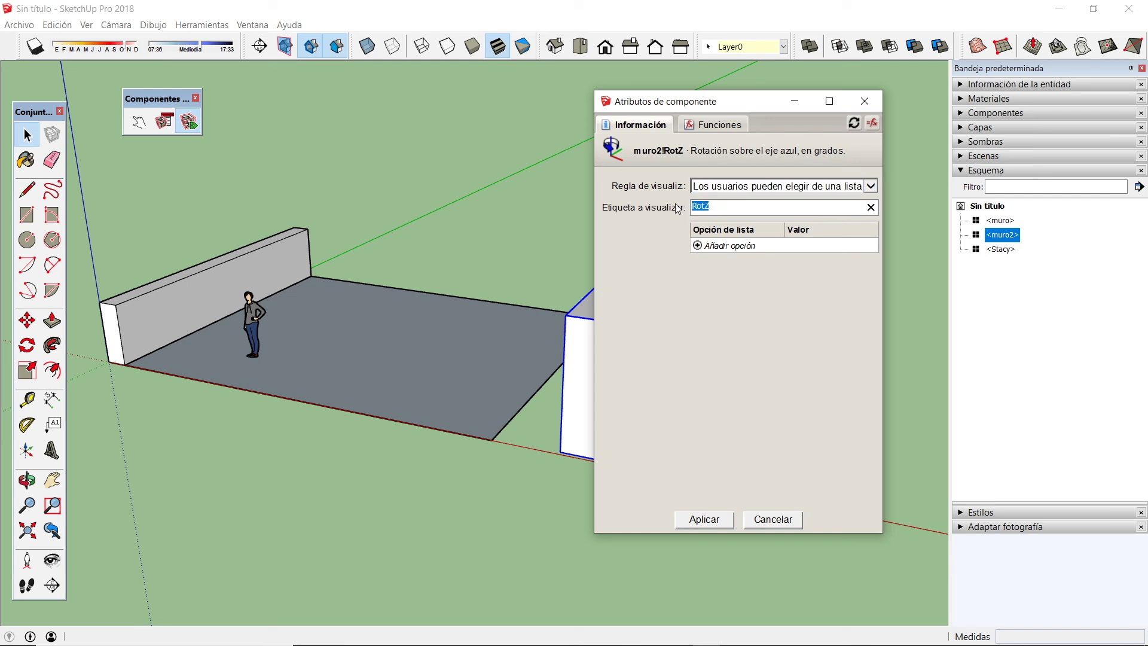
{"action": "type", "text": "rotación"}
Add rotación list options 0 and 90 with values 0 and 90, apply the RotZ settings and close the component attributes.
{"action": "left_click", "coordinate": [730, 246]}
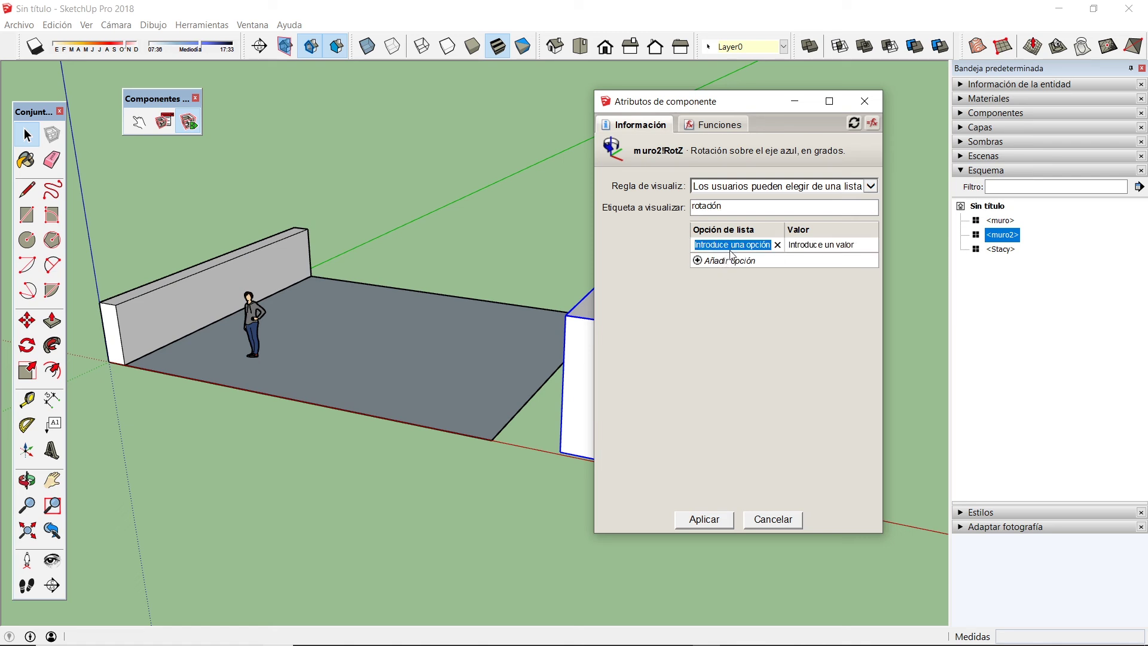
{"action": "type", "text": "0"}
{"action": "left_click", "coordinate": [840, 250]}
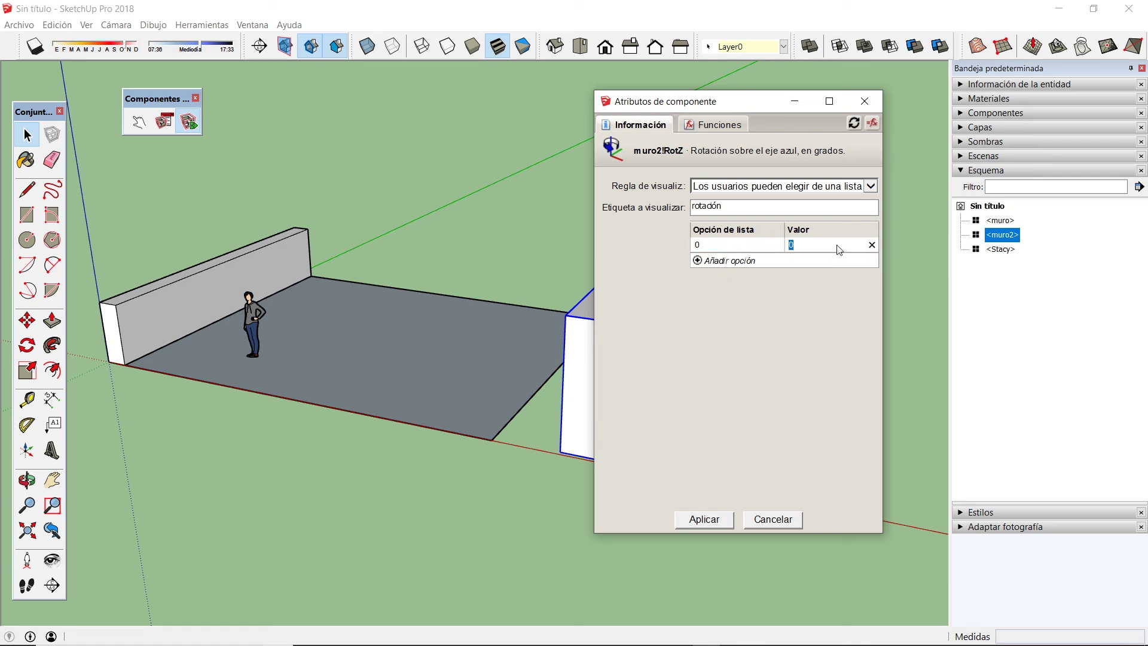
{"action": "left_click", "coordinate": [730, 261]}
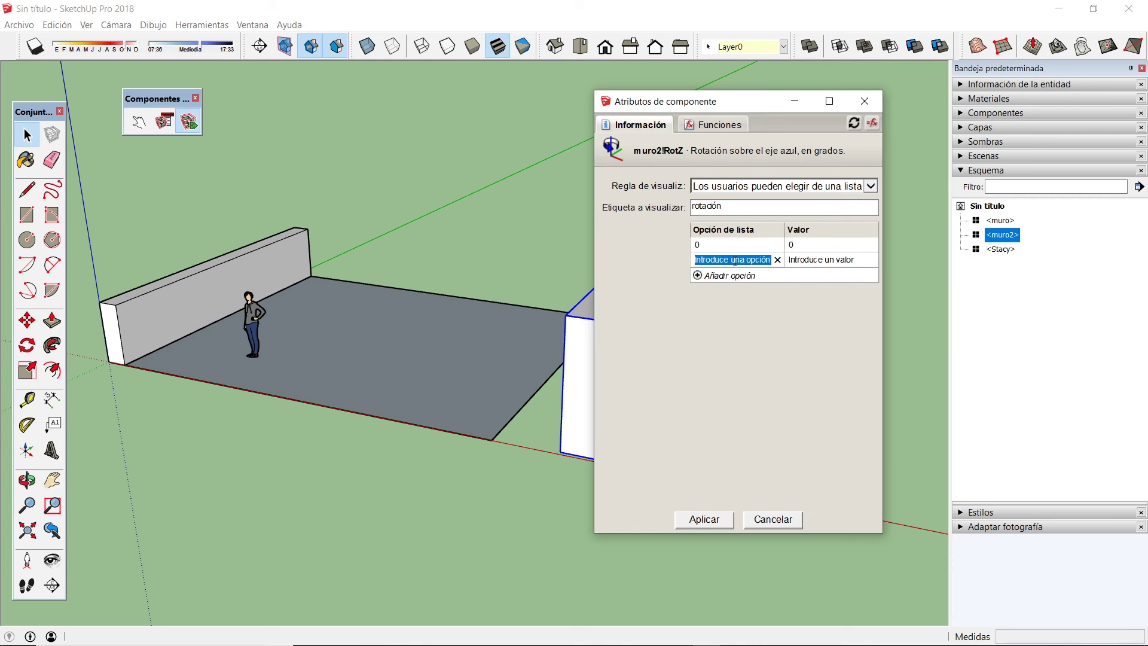
{"action": "type", "text": "90"}
{"action": "left_click", "coordinate": [821, 263]}
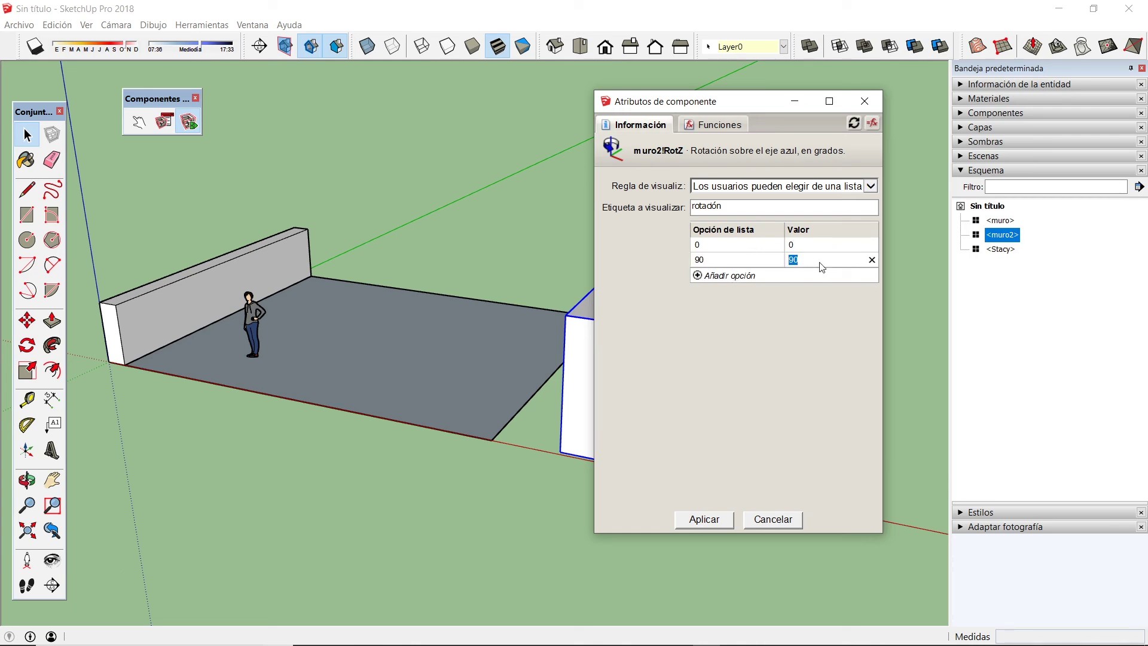
{"action": "left_click", "coordinate": [822, 266]}
{"action": "left_click", "coordinate": [713, 520]}
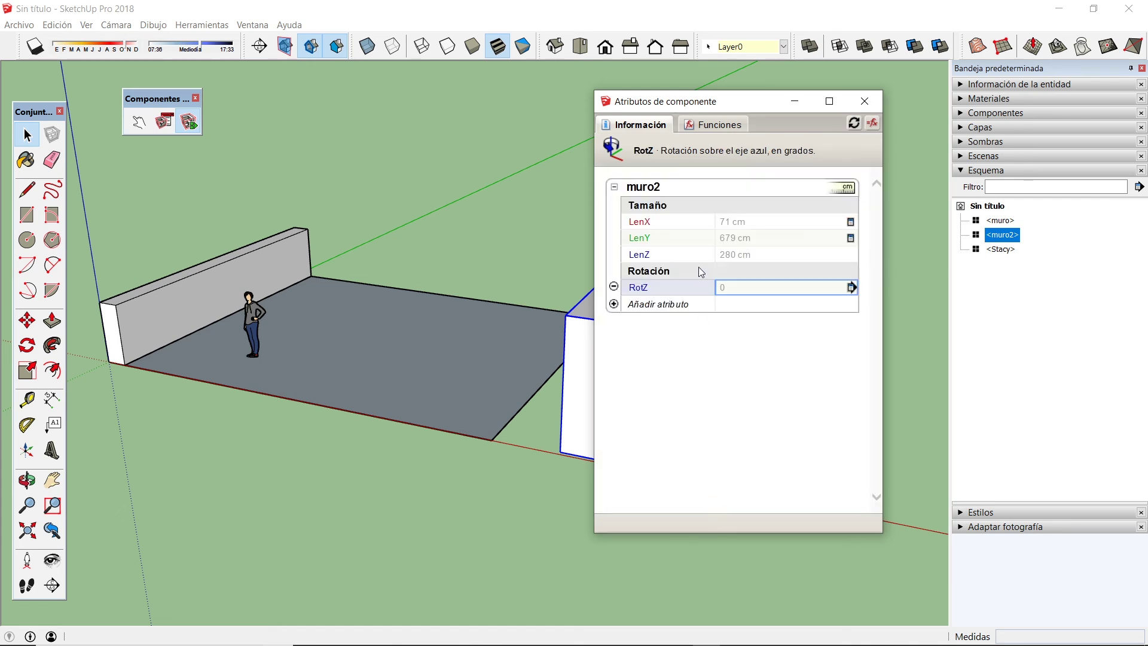
{"action": "left_click", "coordinate": [865, 101]}
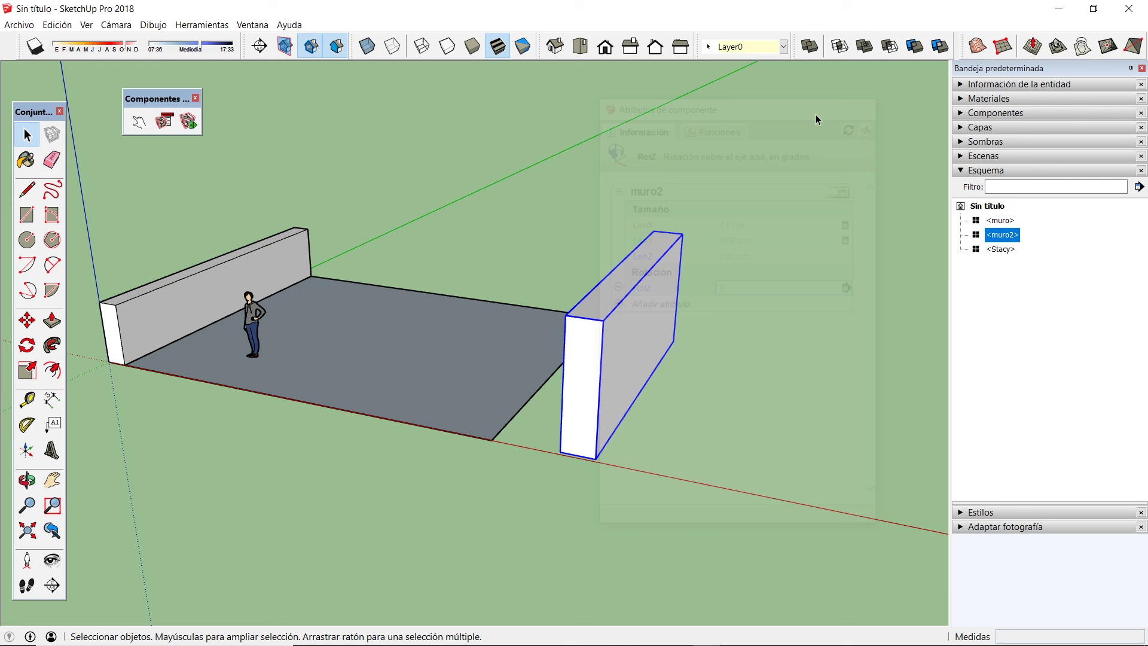
Open the component options of muro2 and apply an ancho of 0,3m.
{"action": "left_click", "coordinate": [639, 417]}
{"action": "left_click", "coordinate": [638, 390]}
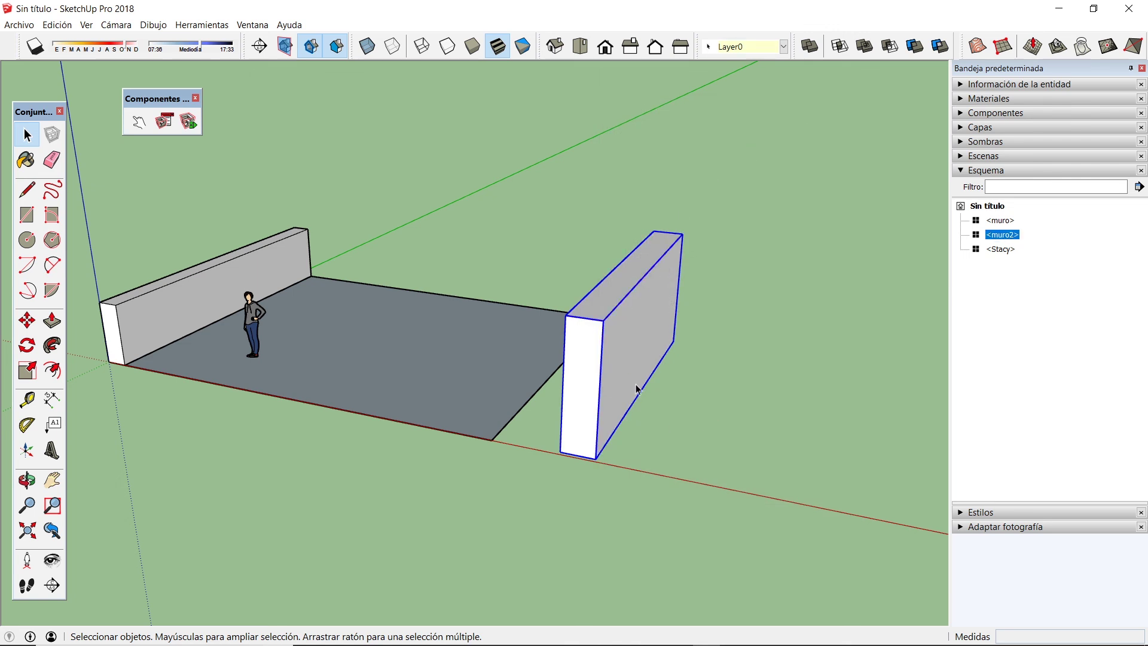
{"action": "left_click", "coordinate": [169, 127]}
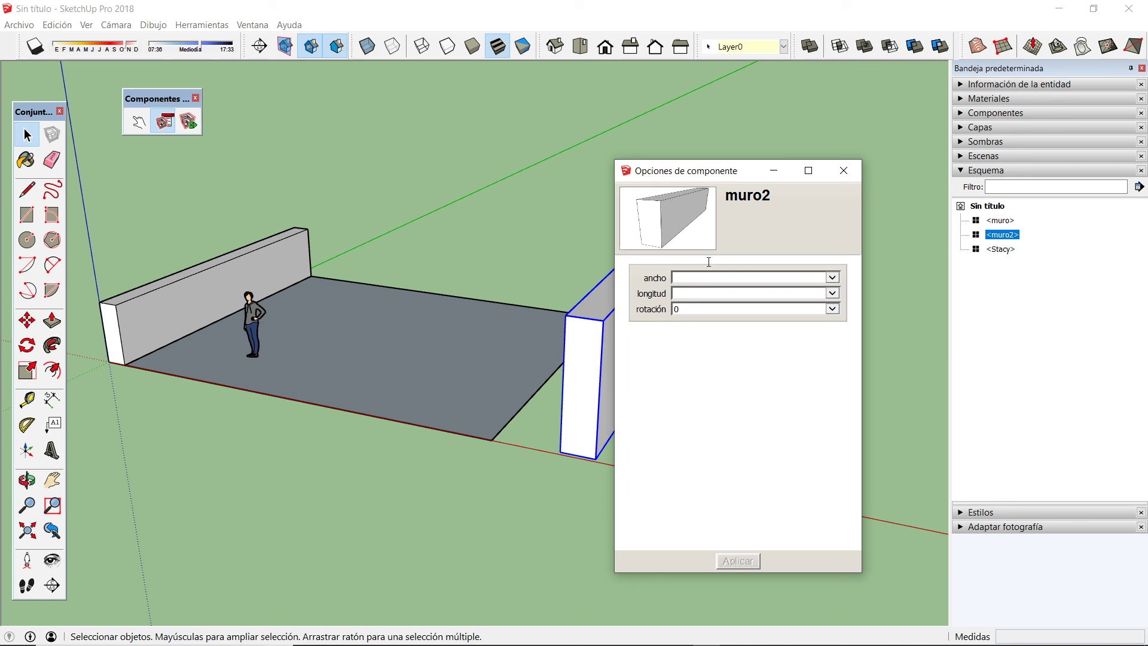
{"action": "left_click_drag", "start_coordinate": [751, 178], "coordinate": [313, 196]}
{"action": "left_click", "coordinate": [250, 296]}
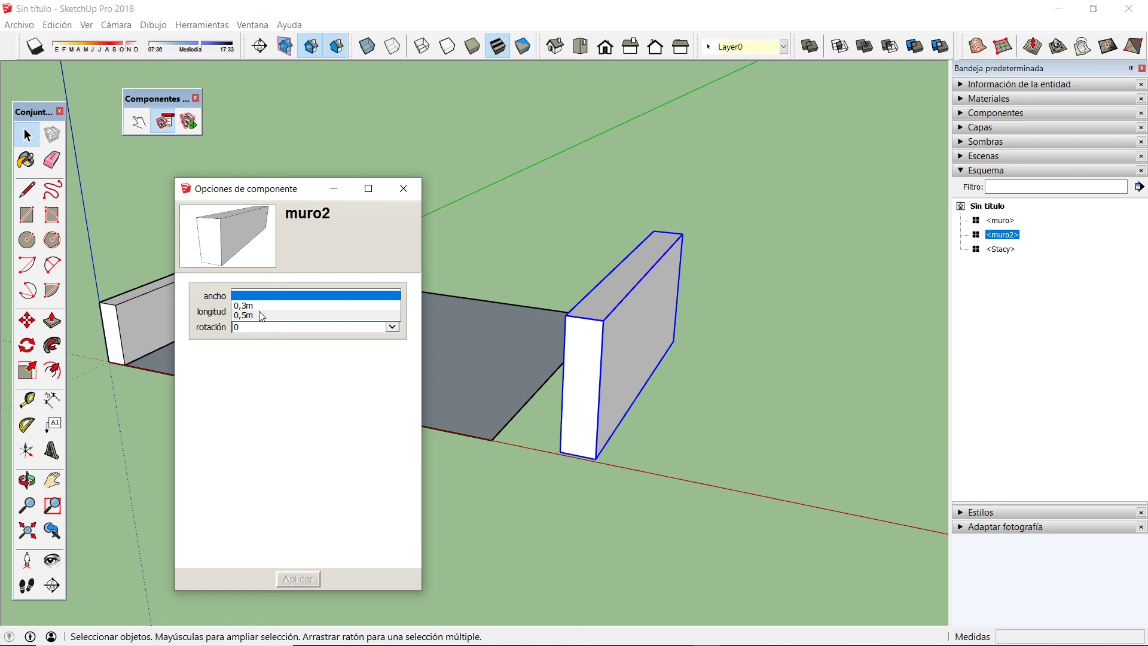
{"action": "left_click", "coordinate": [262, 308]}
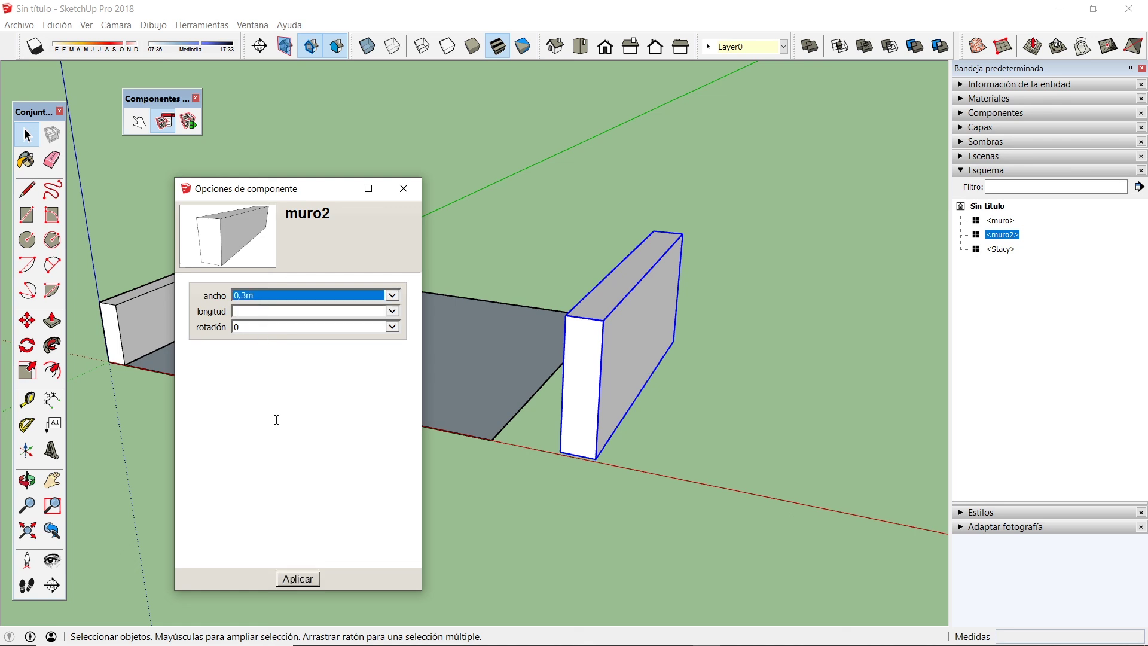
{"action": "left_click", "coordinate": [304, 578]}
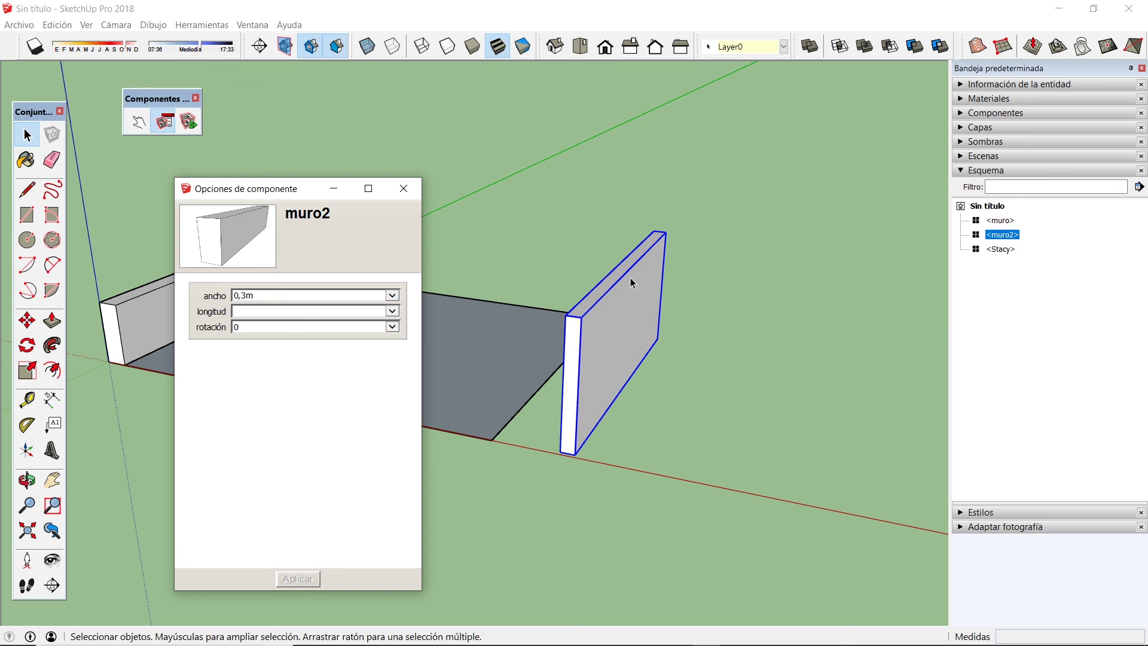
Change muro2's ancho to 0,5m and apply it.
{"action": "left_click", "coordinate": [392, 296]}
{"action": "left_click", "coordinate": [295, 305]}
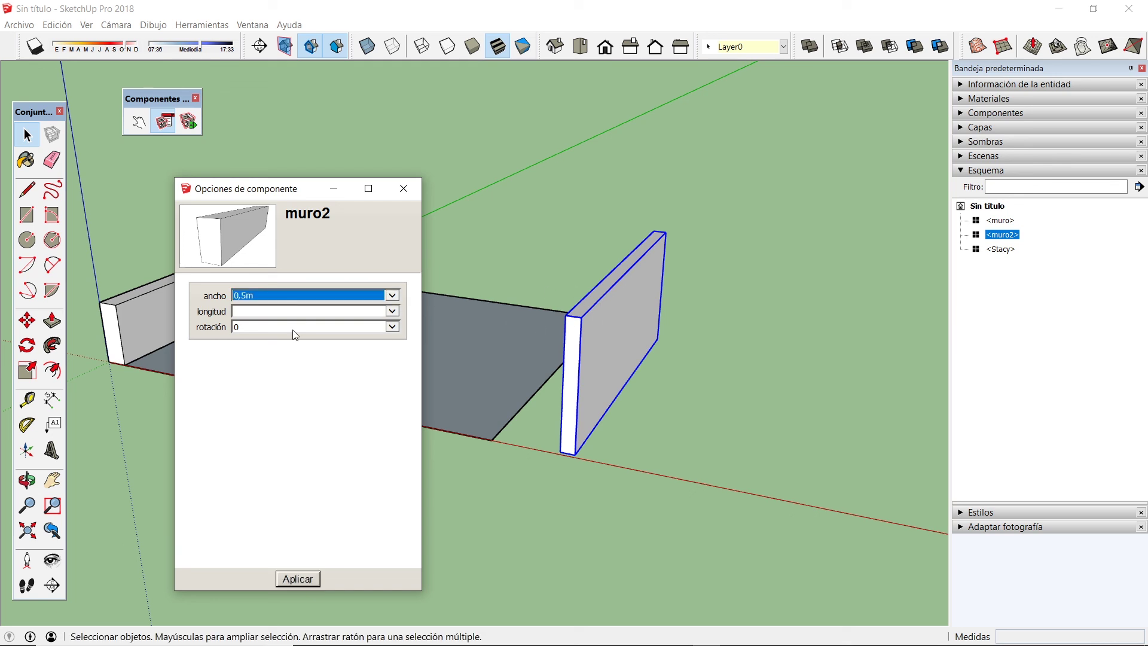
{"action": "left_click", "coordinate": [308, 577]}
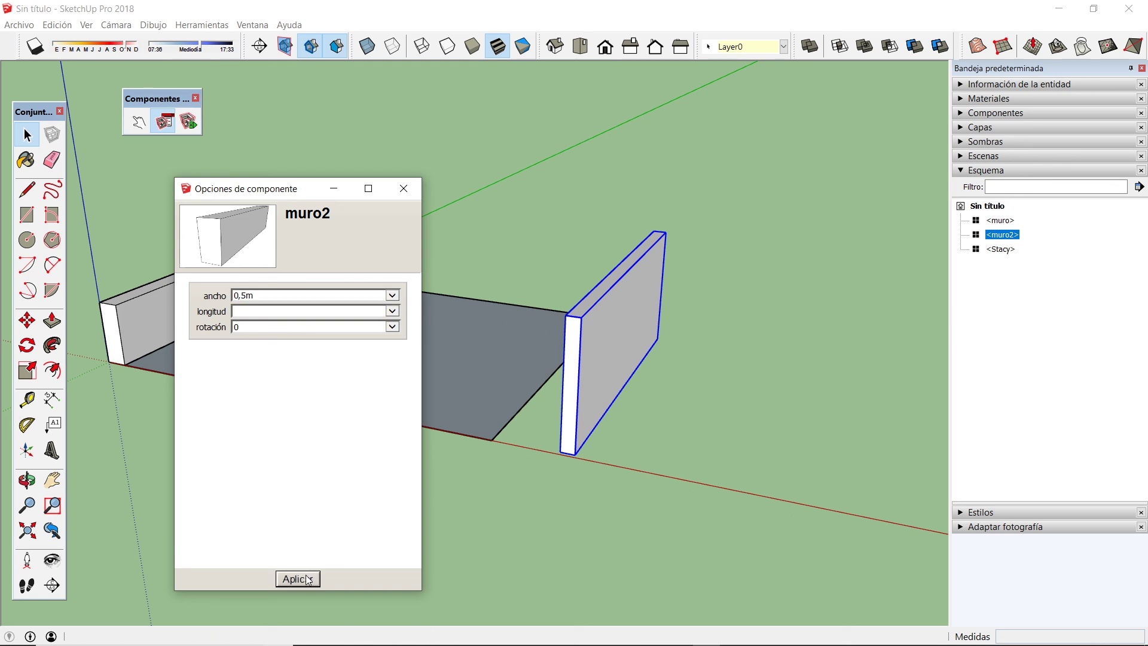
Set muro2's longitud to 5m and apply it to the wall.
{"action": "left_click", "coordinate": [393, 311]}
{"action": "left_click", "coordinate": [266, 323]}
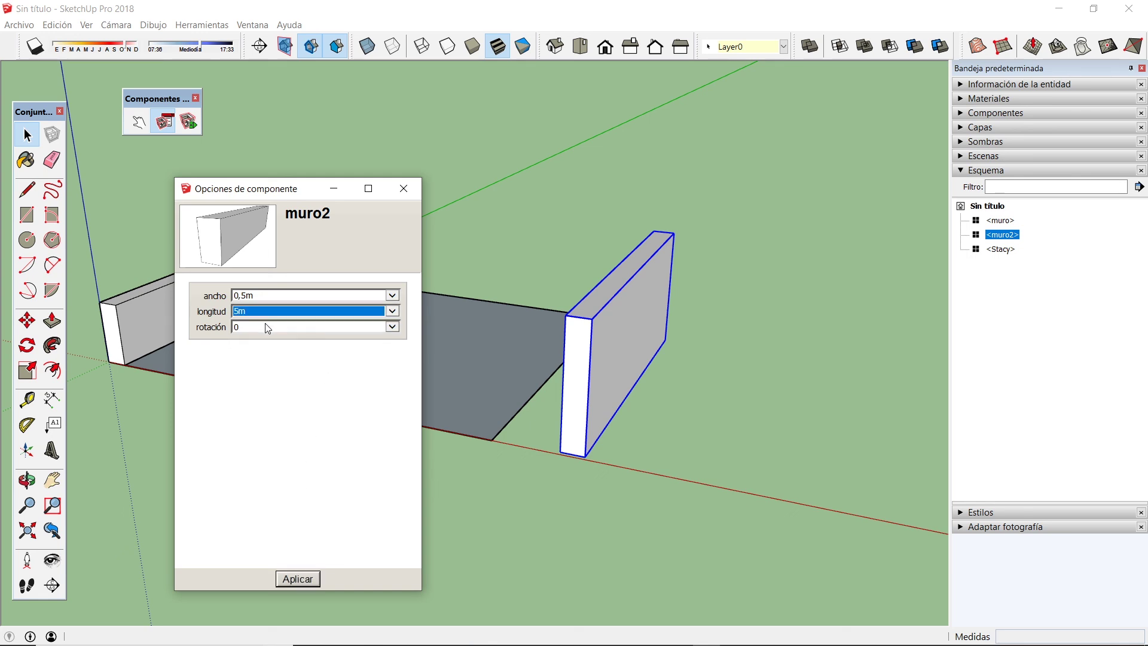
{"action": "left_click", "coordinate": [305, 579]}
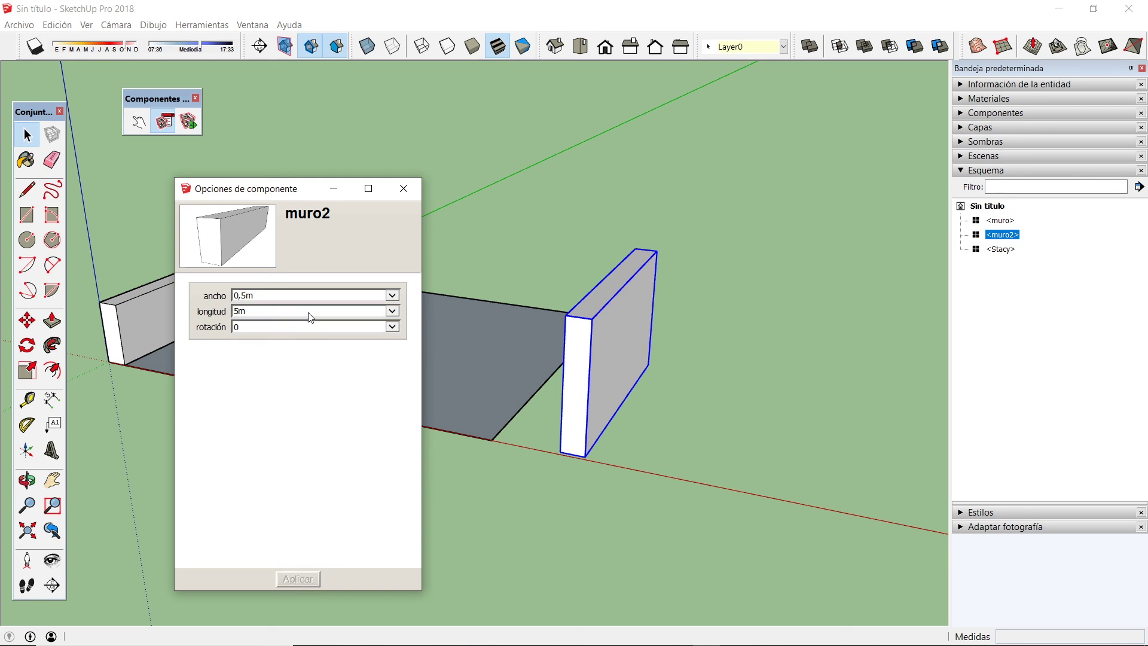
Apply a longitud of 10m and a rotación of 90 to muro2, and close its component options.
{"action": "left_click", "coordinate": [392, 311]}
{"action": "left_click", "coordinate": [308, 331]}
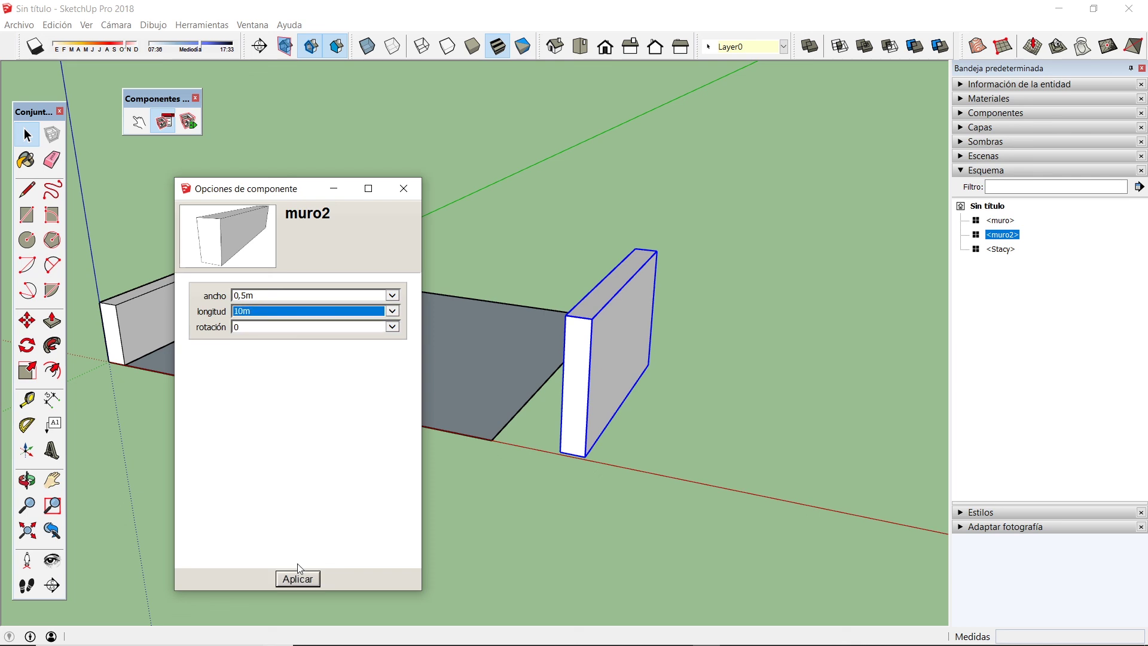
{"action": "left_click", "coordinate": [297, 578]}
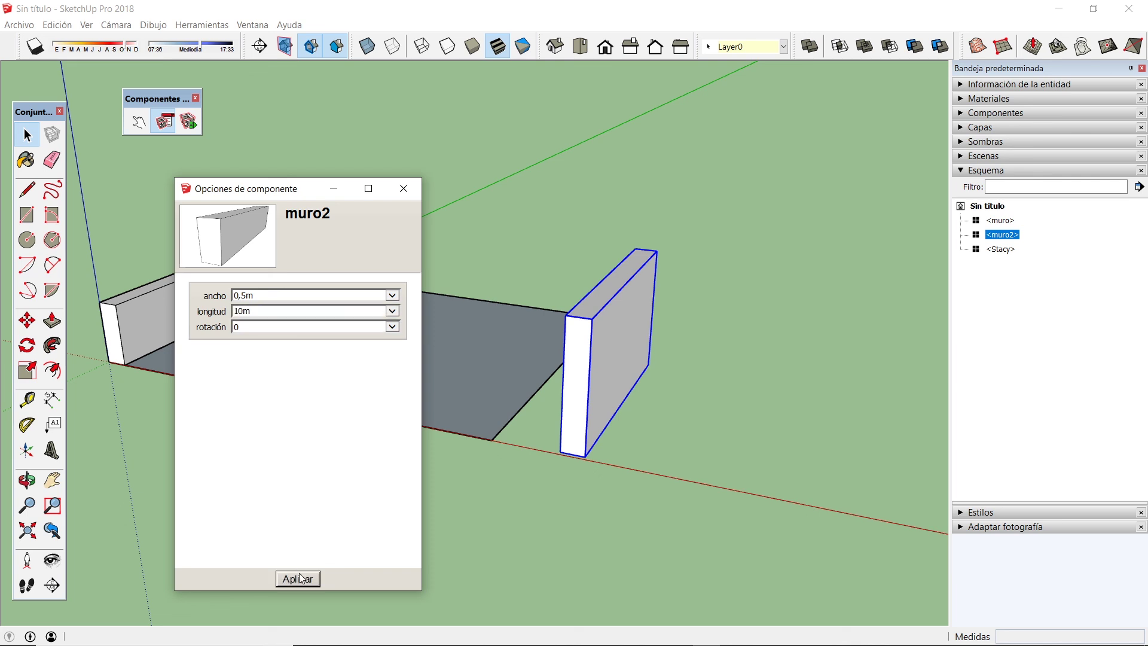
{"action": "left_click", "coordinate": [392, 327]}
{"action": "left_click", "coordinate": [268, 337]}
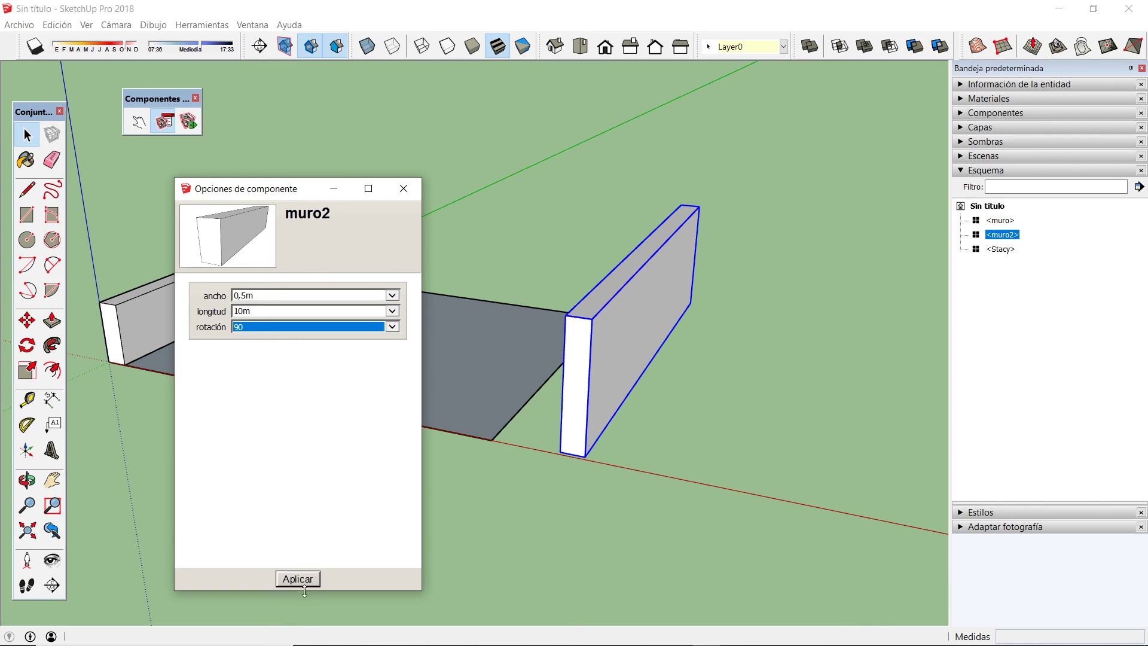
{"action": "left_click", "coordinate": [310, 580]}
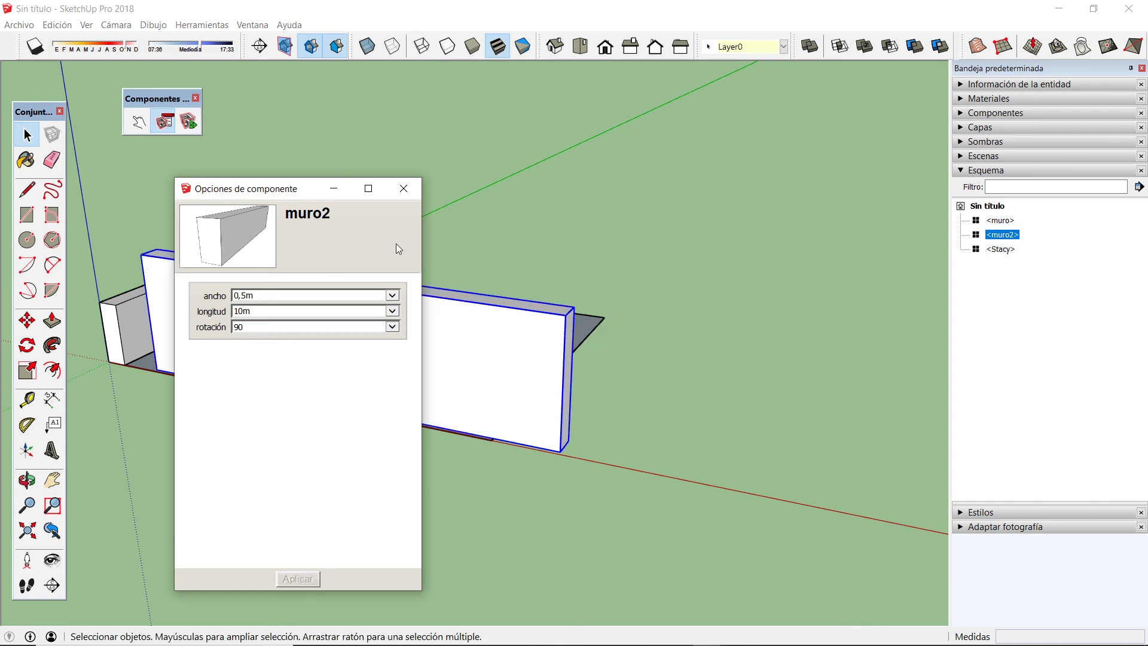
{"action": "left_click", "coordinate": [405, 188]}
Move muro2 about 1,40 m by its lower outer corner onto the floor slab's corner, aligning the wall with the slab's edge.
{"action": "middle_click_drag", "start_coordinate": [329, 348], "coordinate": [341, 433]}
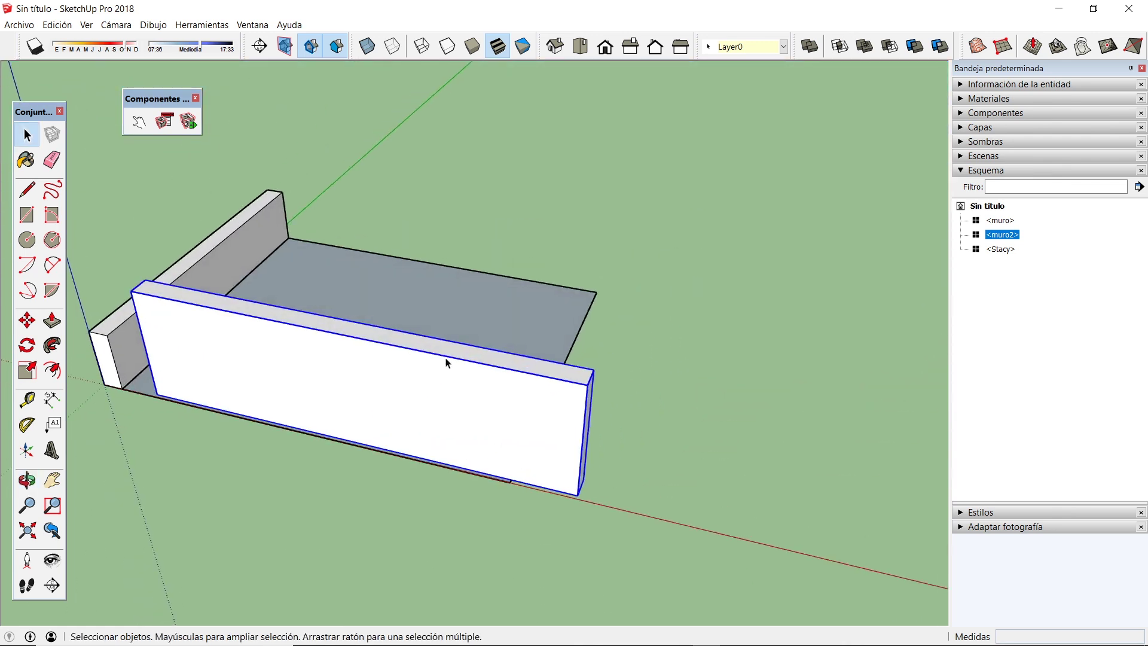
{"action": "middle_click_drag", "start_coordinate": [285, 387], "coordinate": [421, 390]}
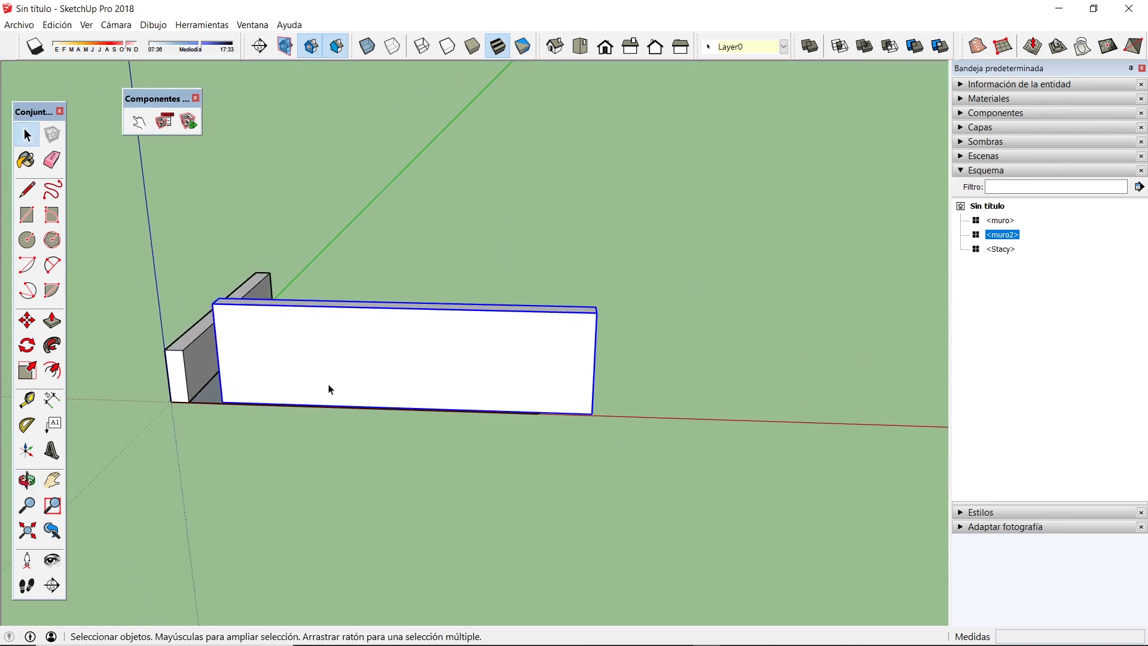
{"action": "left_click", "coordinate": [26, 320]}
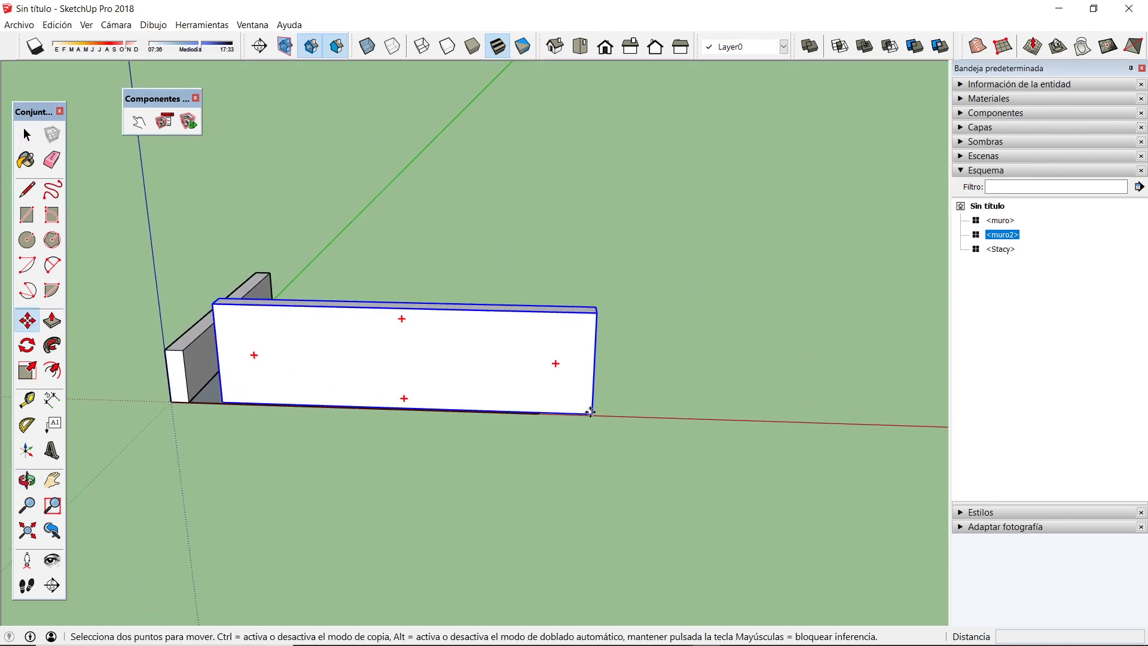
{"action": "left_click", "coordinate": [590, 412]}
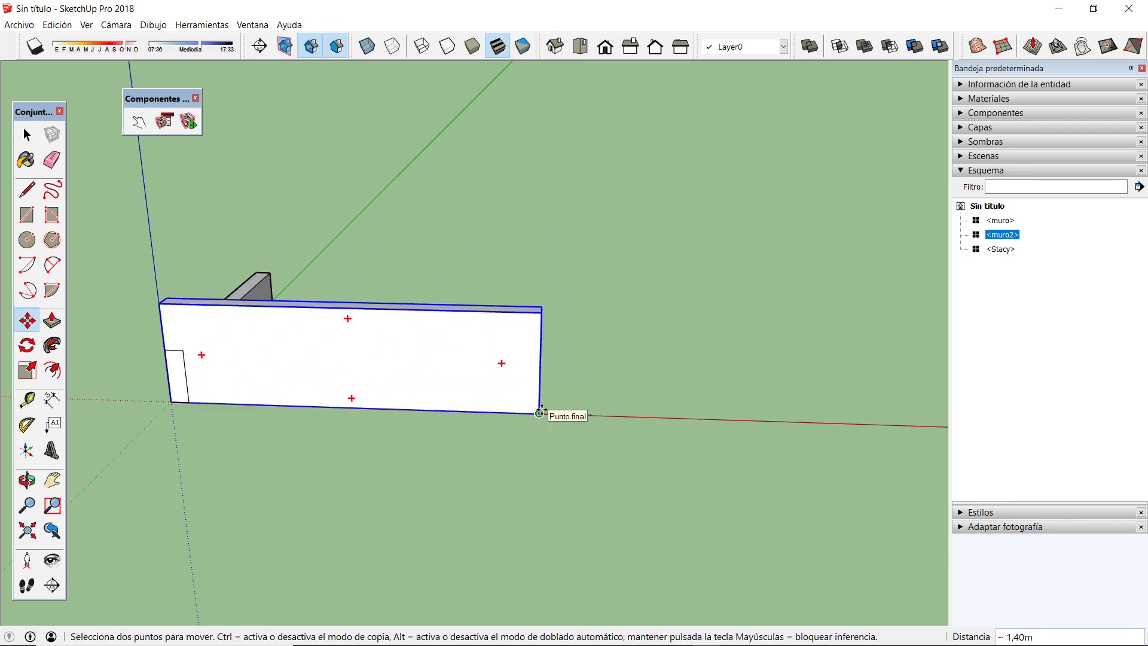
{"action": "middle_click_drag", "start_coordinate": [538, 409], "coordinate": [511, 301]}
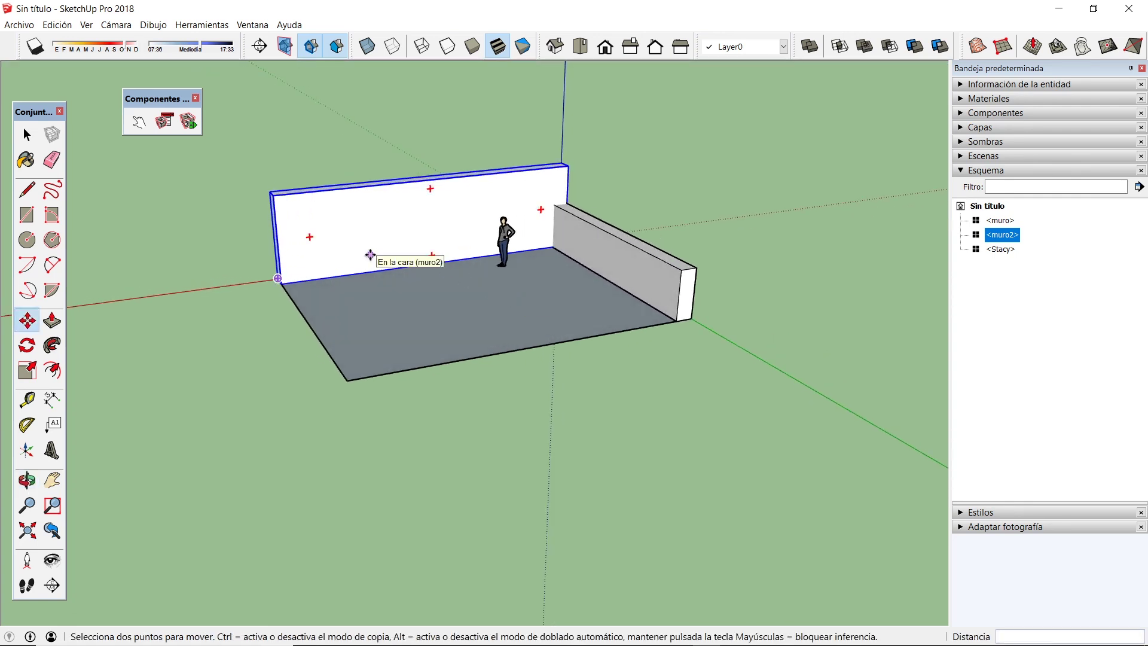
{"action": "middle_click_drag", "start_coordinate": [264, 318], "coordinate": [397, 363]}
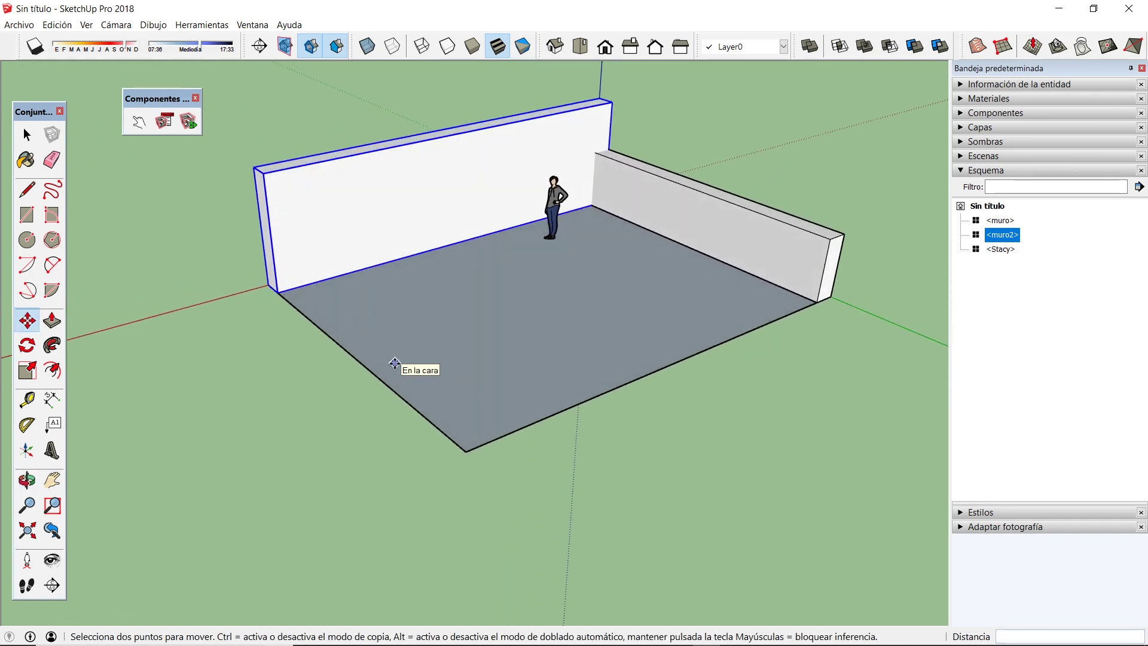